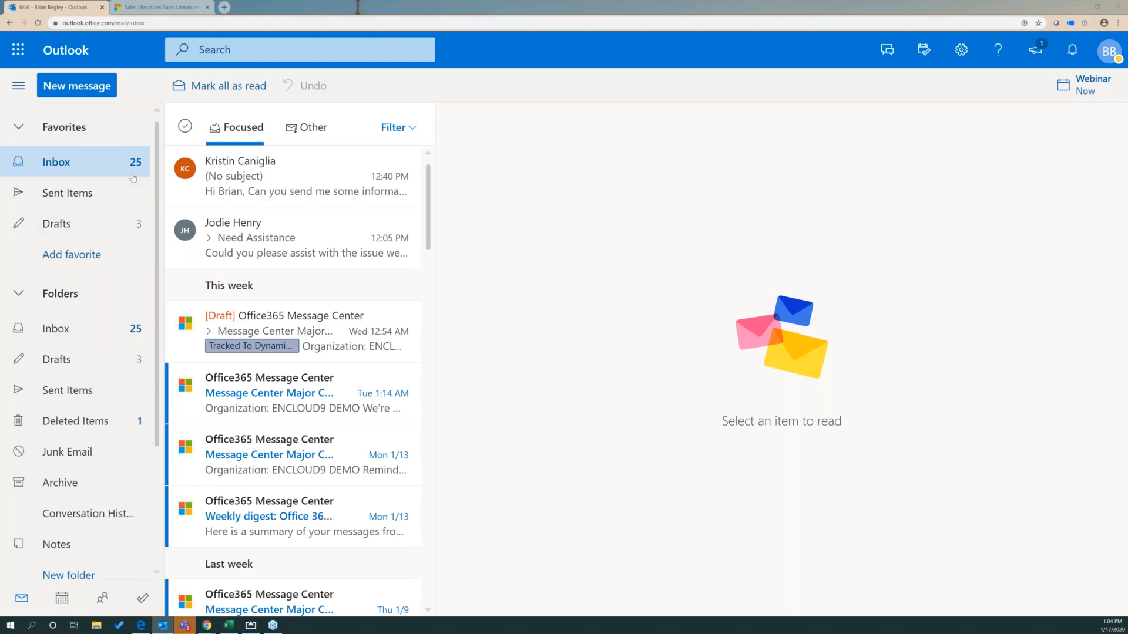
- Open the unread-subject email requesting product information and pin the Dynamics 365 add-in beside it
left_click(234, 181)
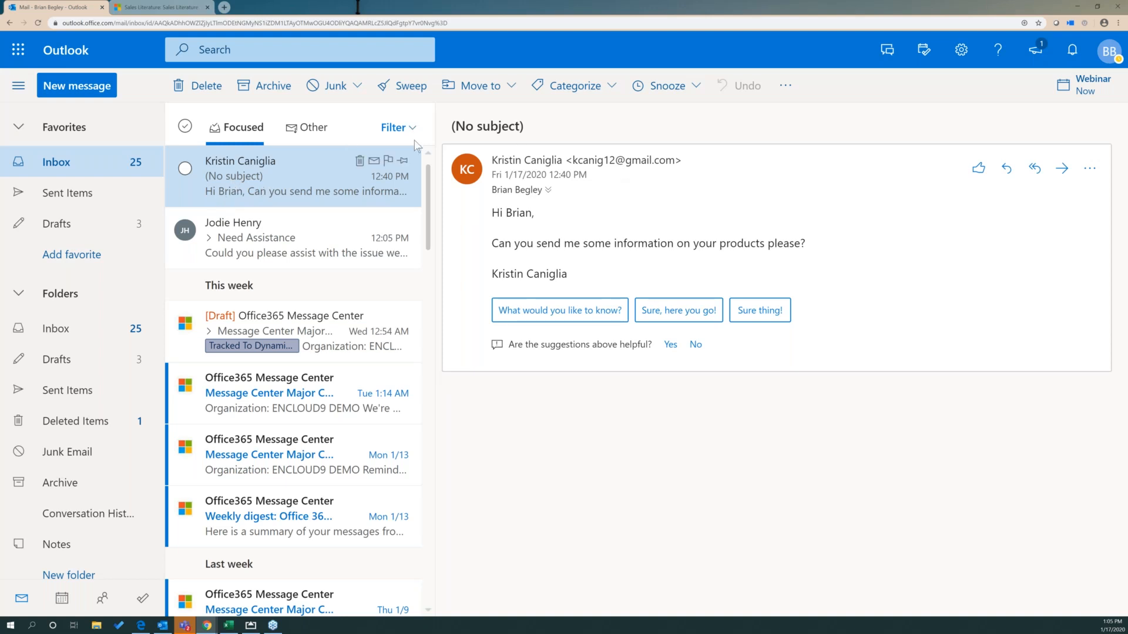
left_click(1088, 170)
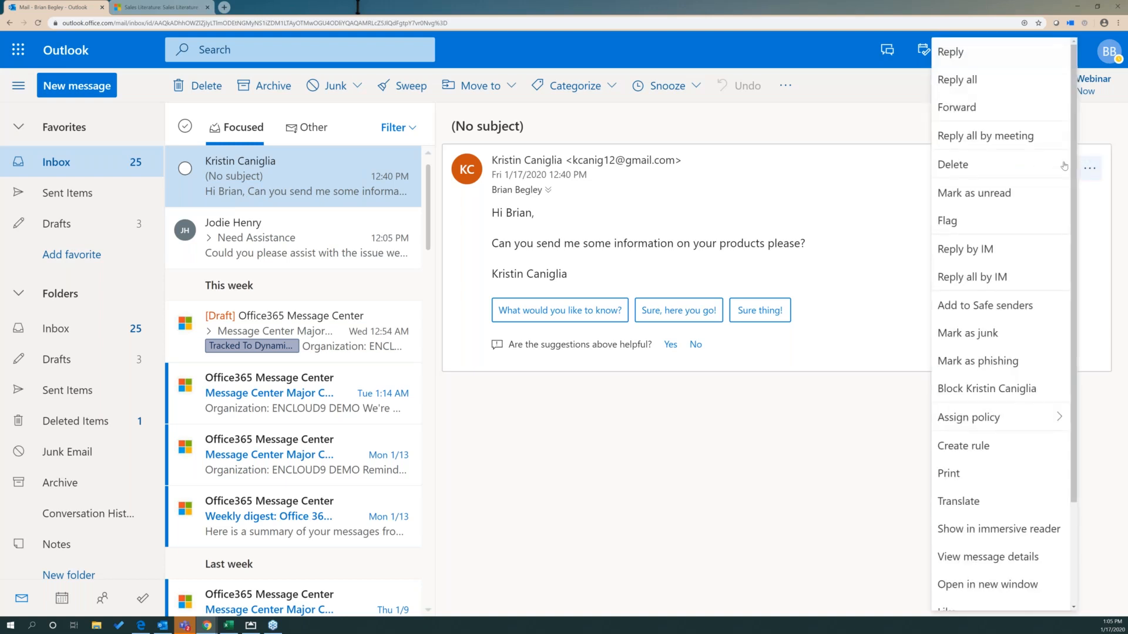
scroll(999, 353, "down", 3)
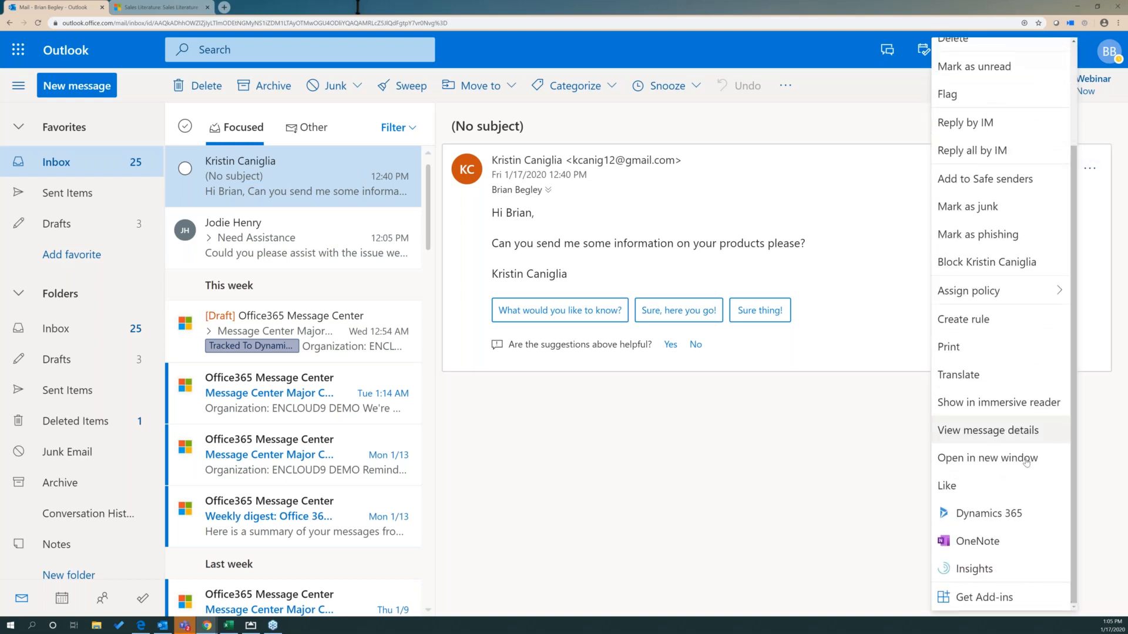
left_click(987, 513)
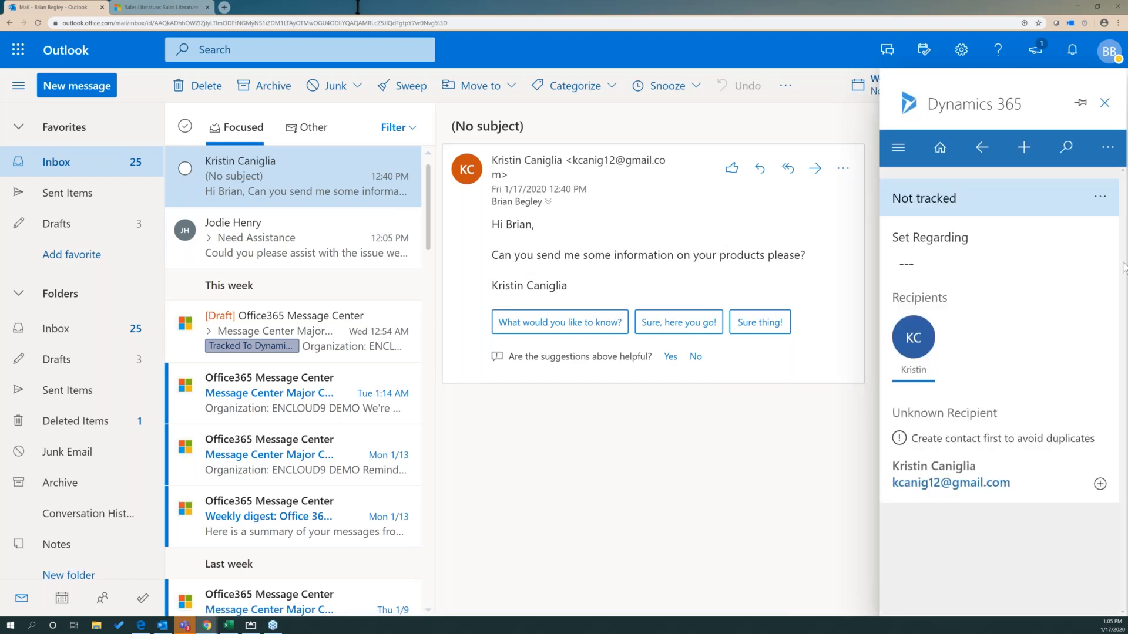
left_click(1078, 104)
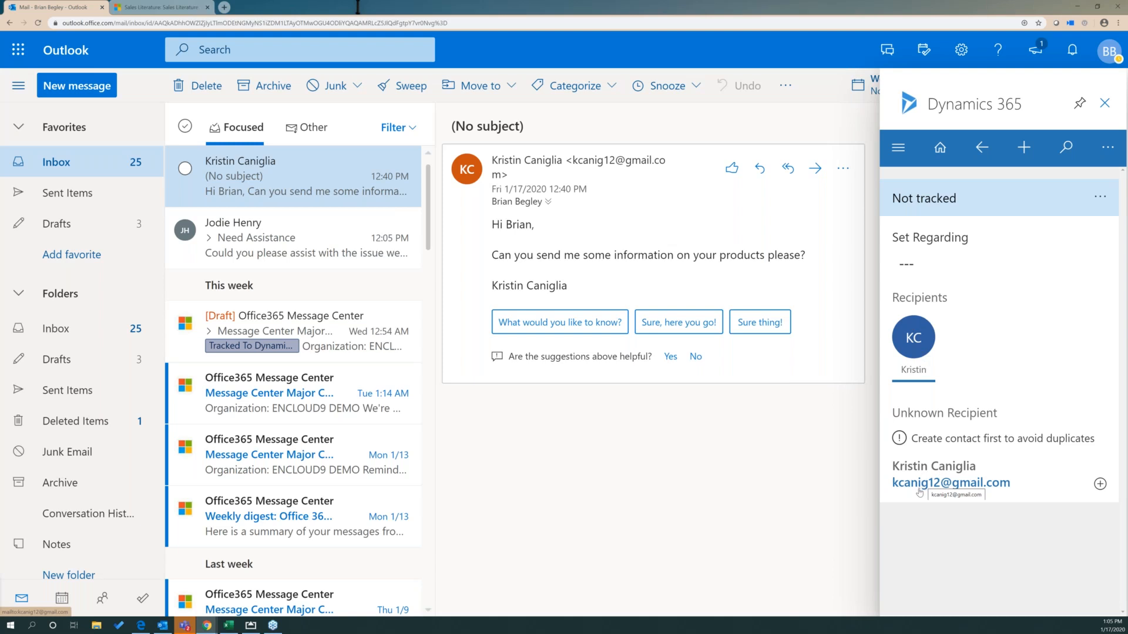
- Start adding the email's sender as a lead, with job title Owner and company name Venice Inn
left_click(1100, 484)
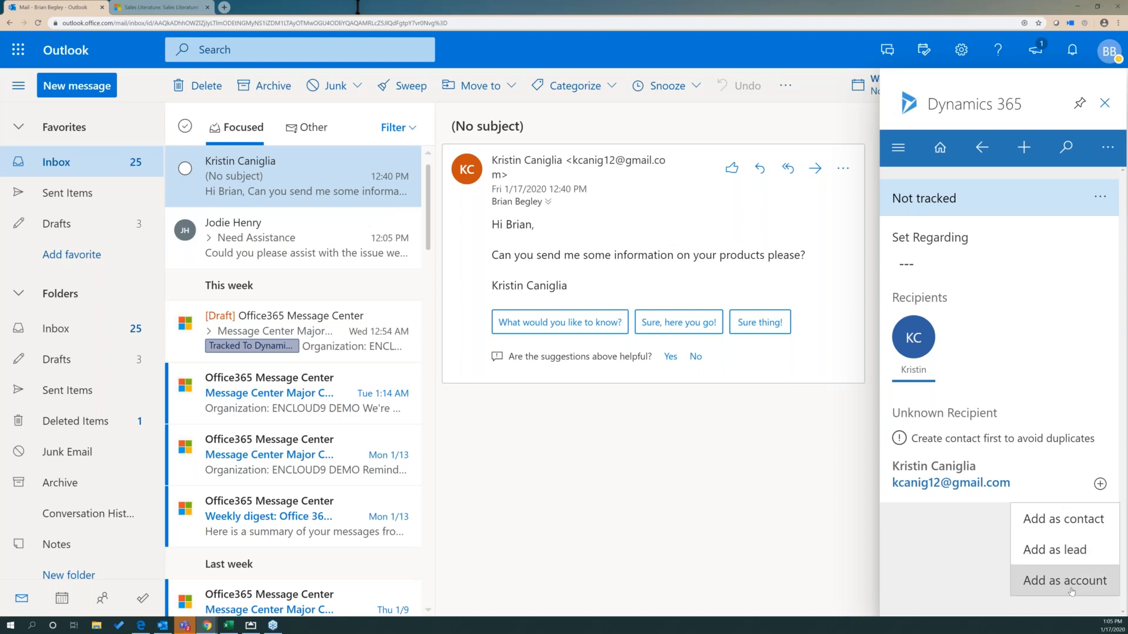
left_click(1046, 556)
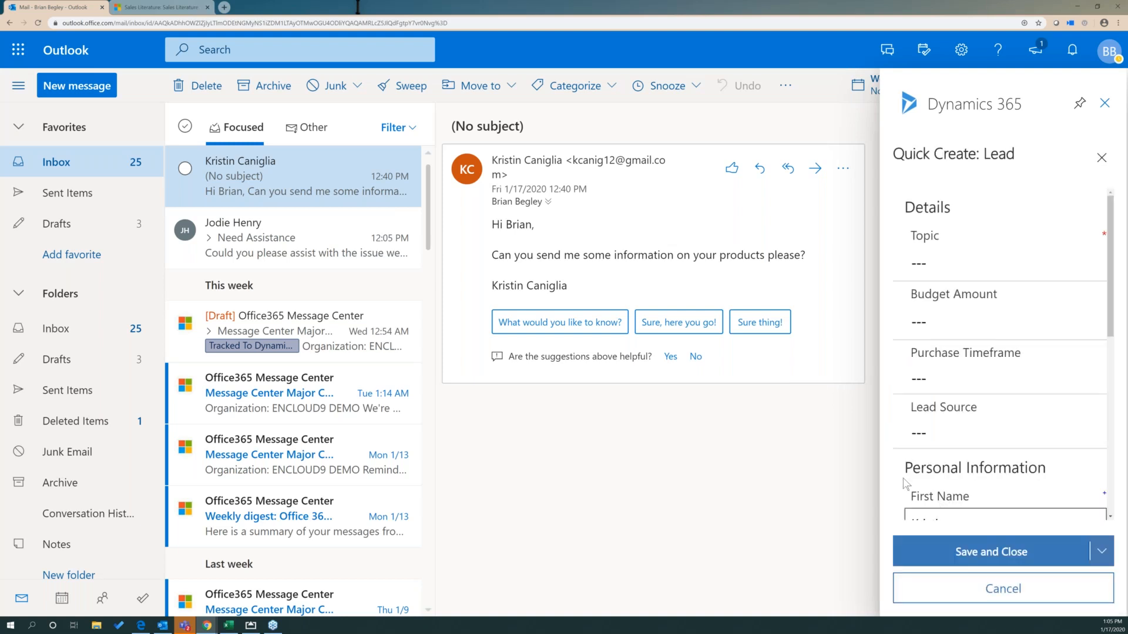
scroll(1049, 397, "down", 5)
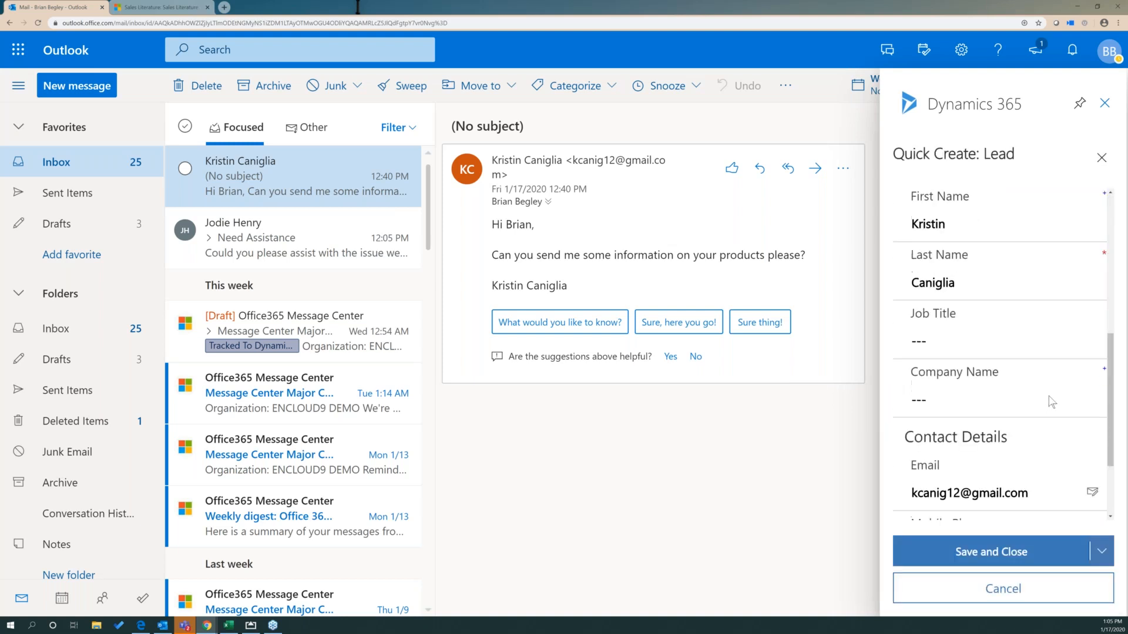
scroll(1049, 402, "down", 1)
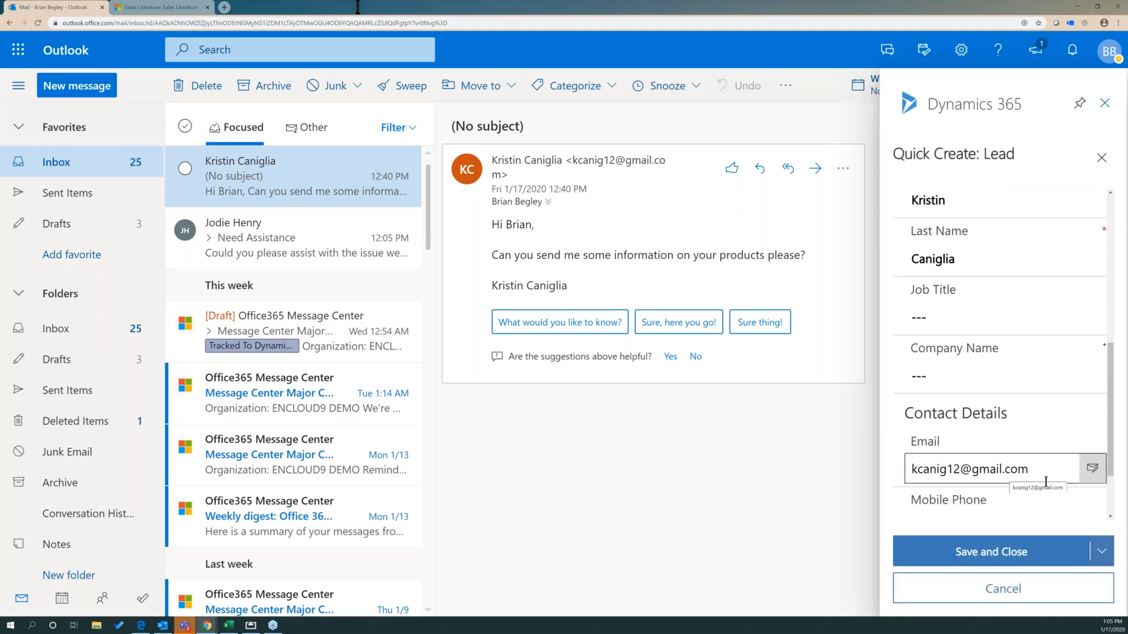
left_click_drag(895, 158, 1015, 175)
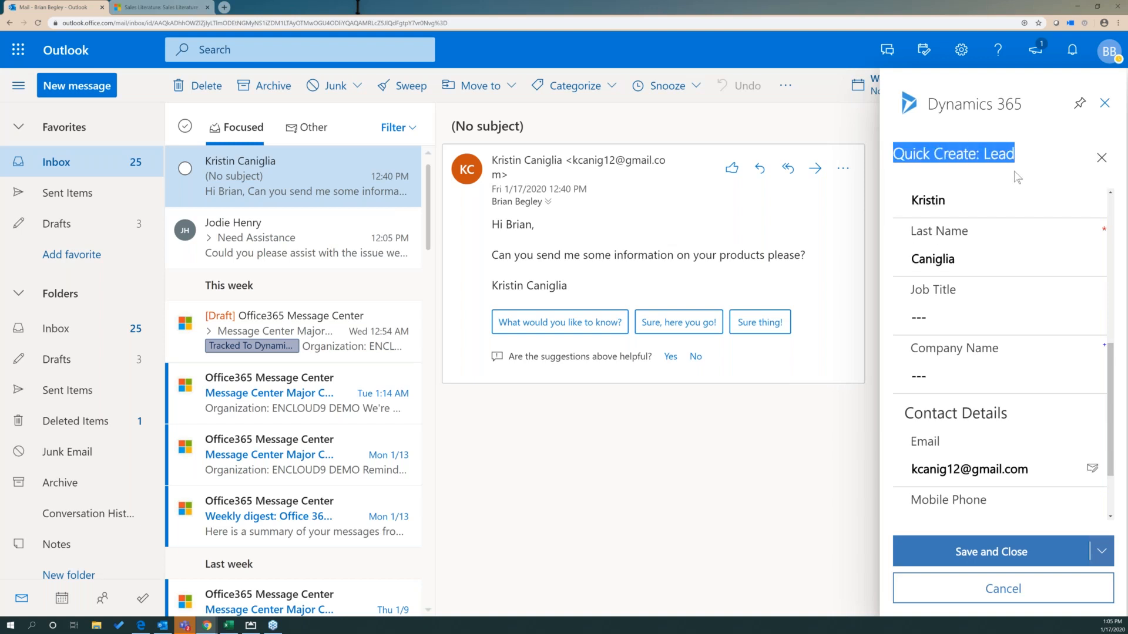
left_click(932, 323)
type("Owner")
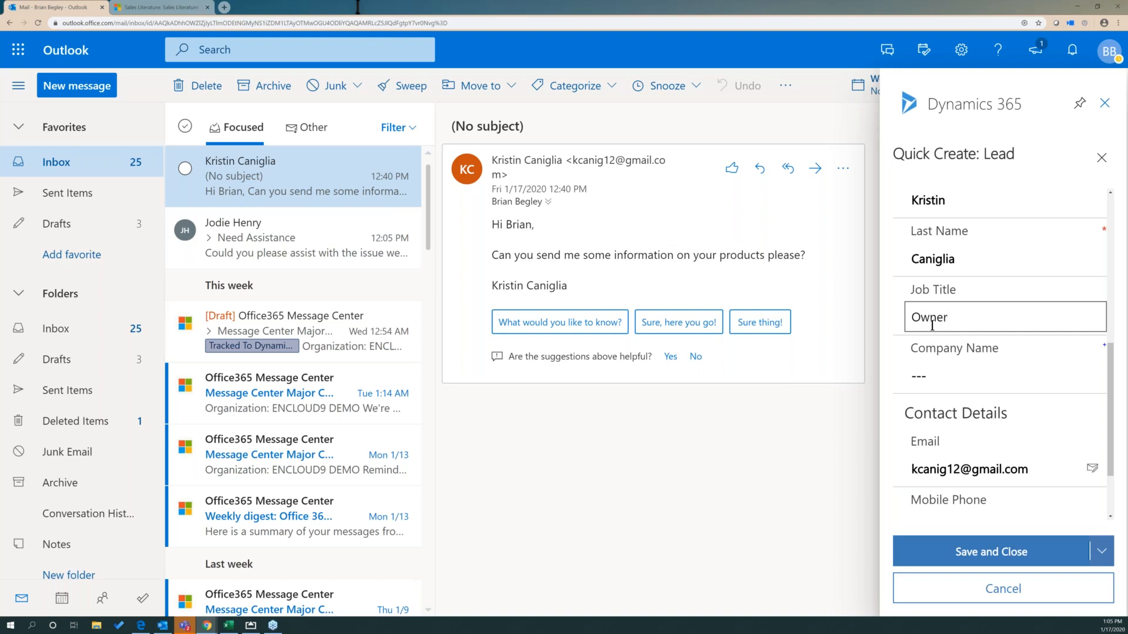
key("Tab")
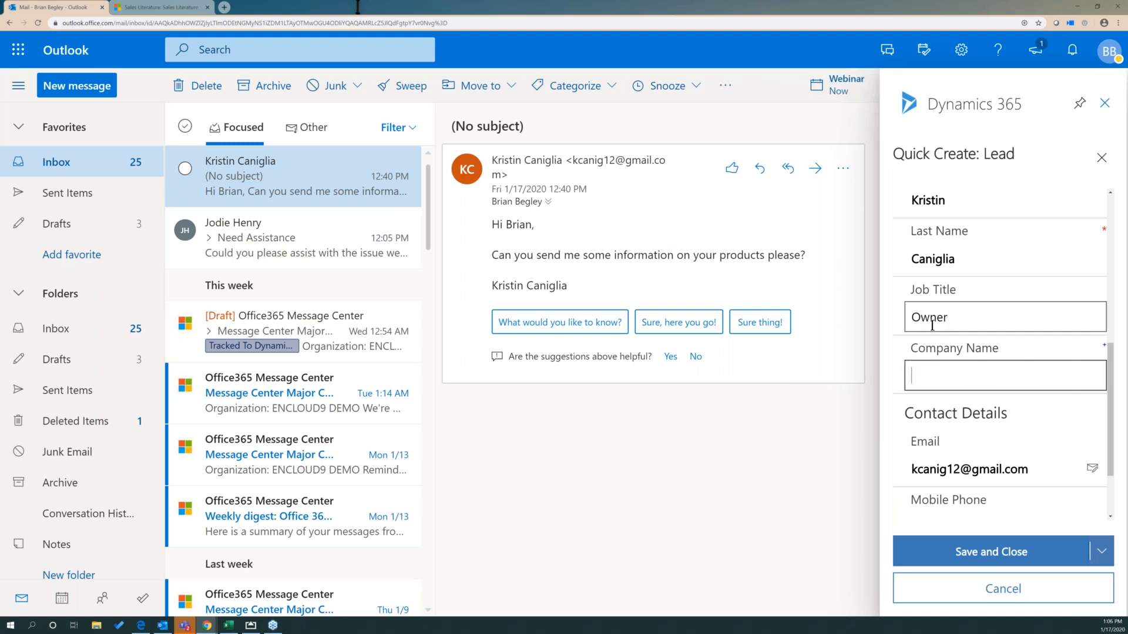
type("Venice Inn")
key("Tab")
- Enter the lead's mobile phone number and the description "sdfsdfsdfsdf", and try to save the lead
scroll(942, 330, "down", 2)
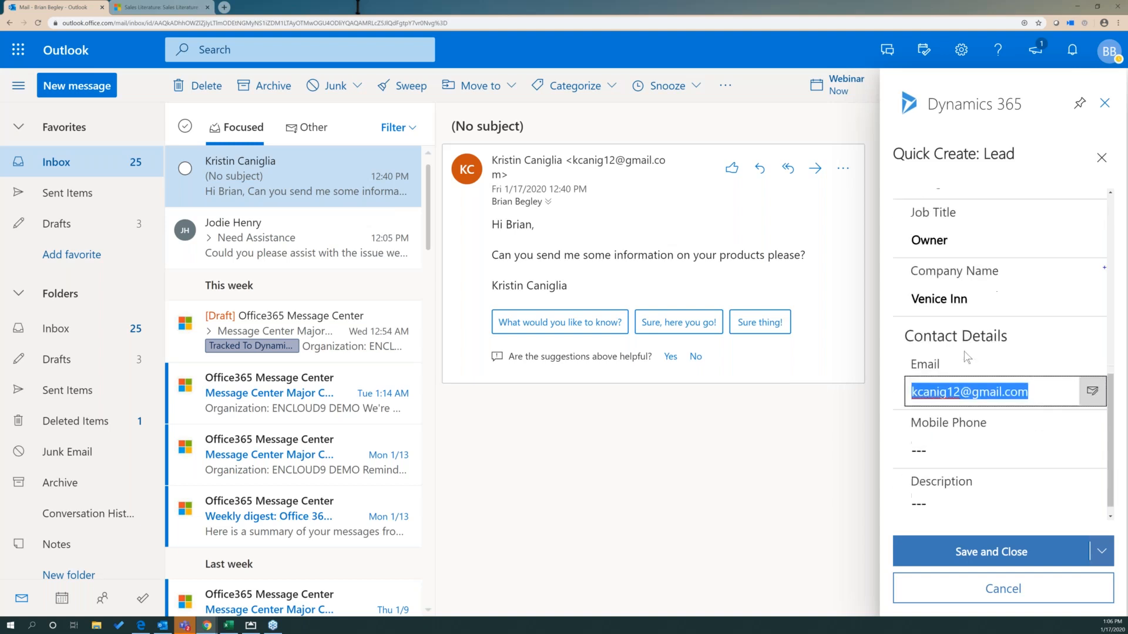
left_click(926, 437)
type("402-555-9898")
key("Tab")
type("sdfsdfsdfsdf")
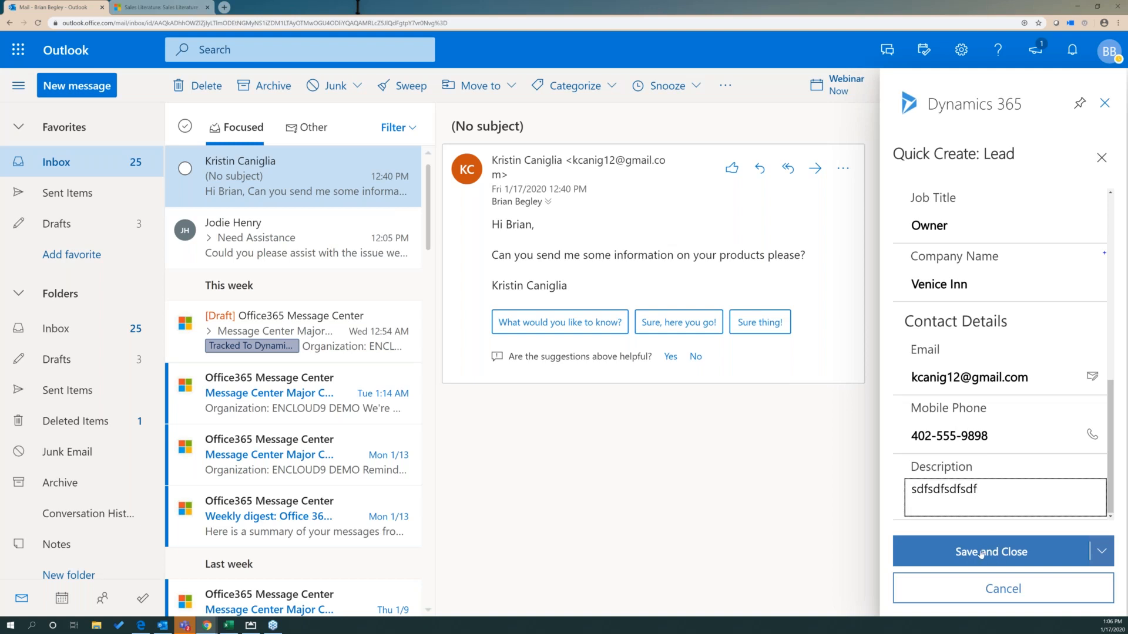
left_click(960, 552)
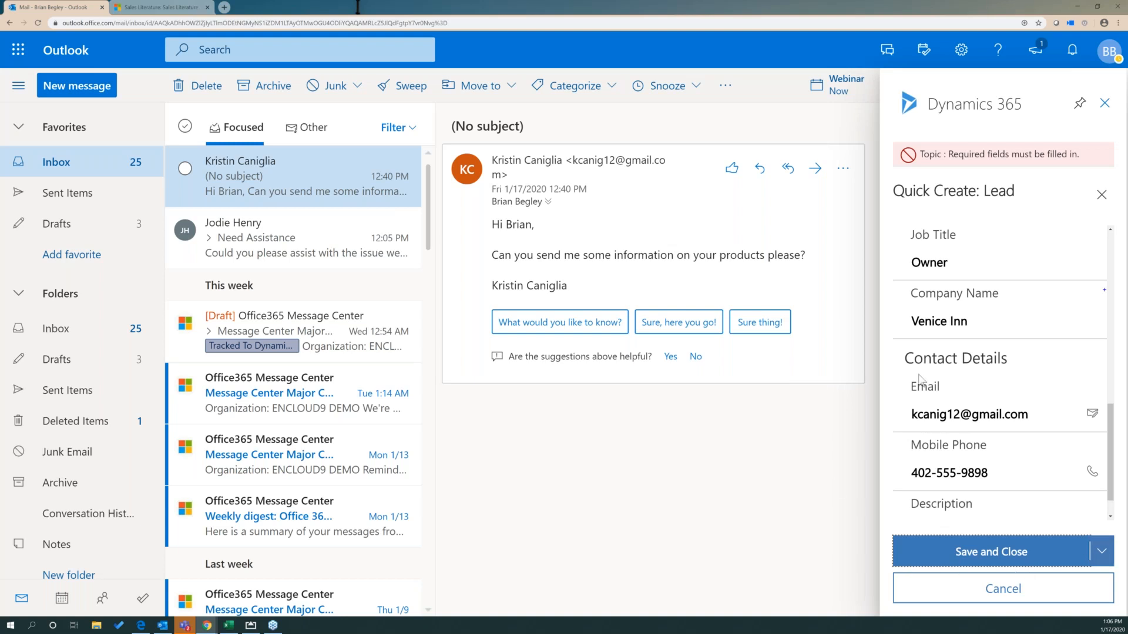
- Fill in the lead's topic as "Interestedin paper products" and save and close the lead
scroll(936, 338, "up", 10)
left_click(935, 338)
type("Interes")
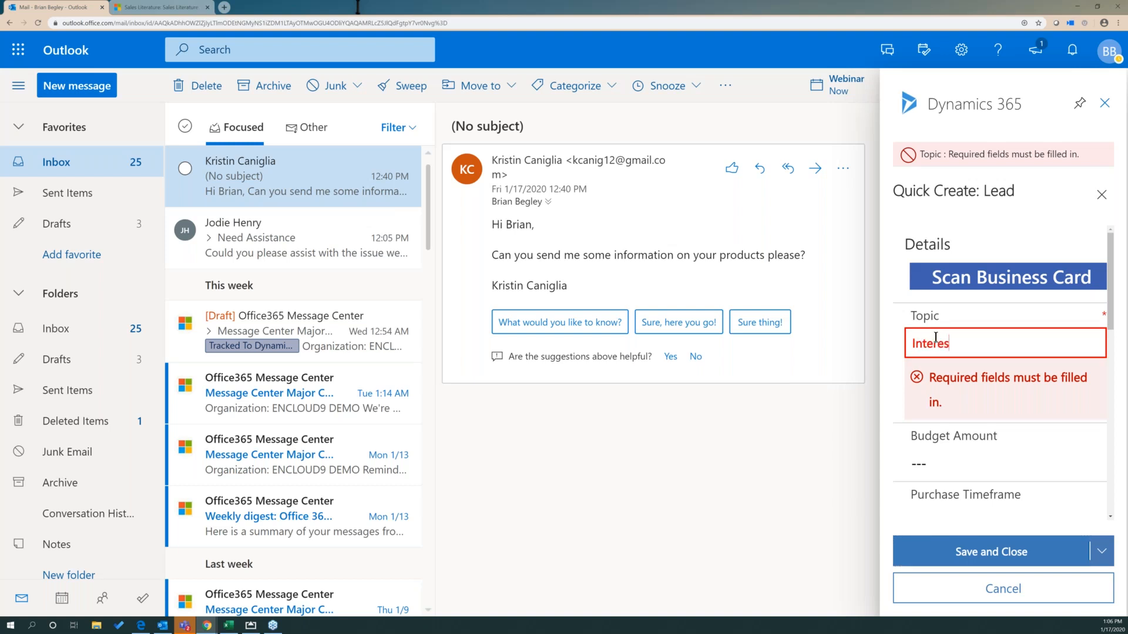
type("tedin paper products")
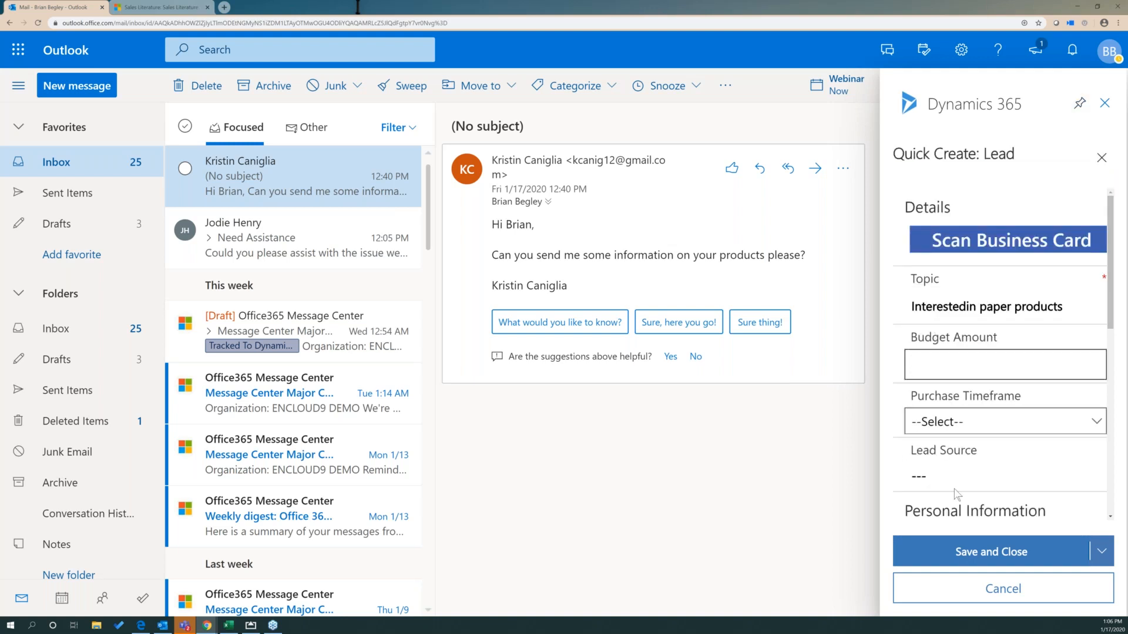
left_click(992, 558)
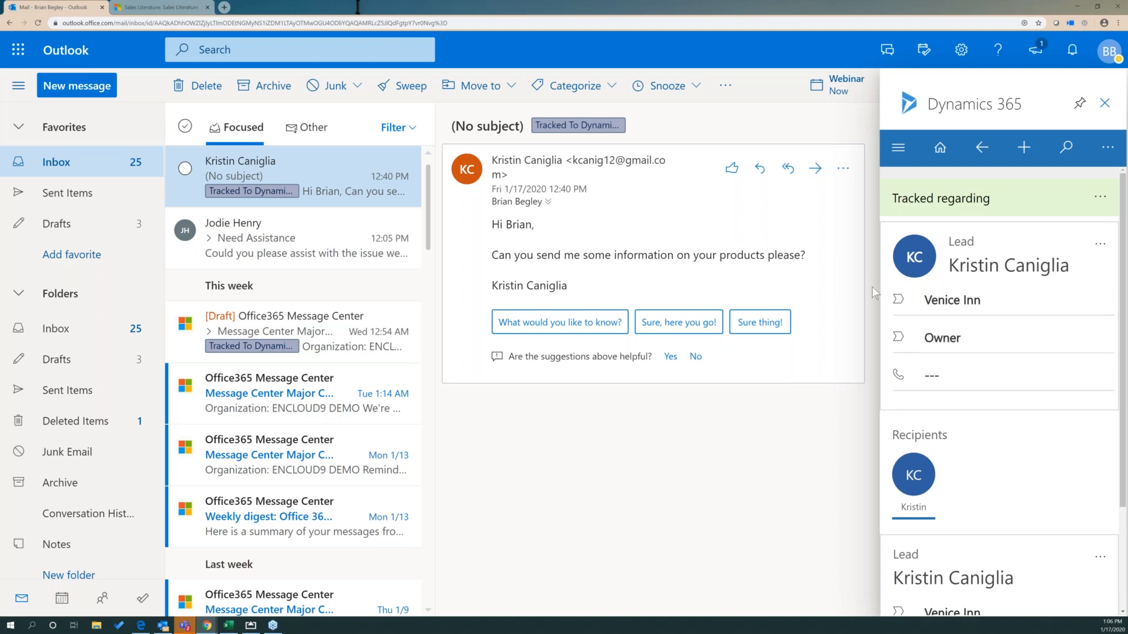
- View the new lead's full record in Dynamics 365 and return to the Outlook mailbox
left_click(1100, 243)
left_click(936, 323)
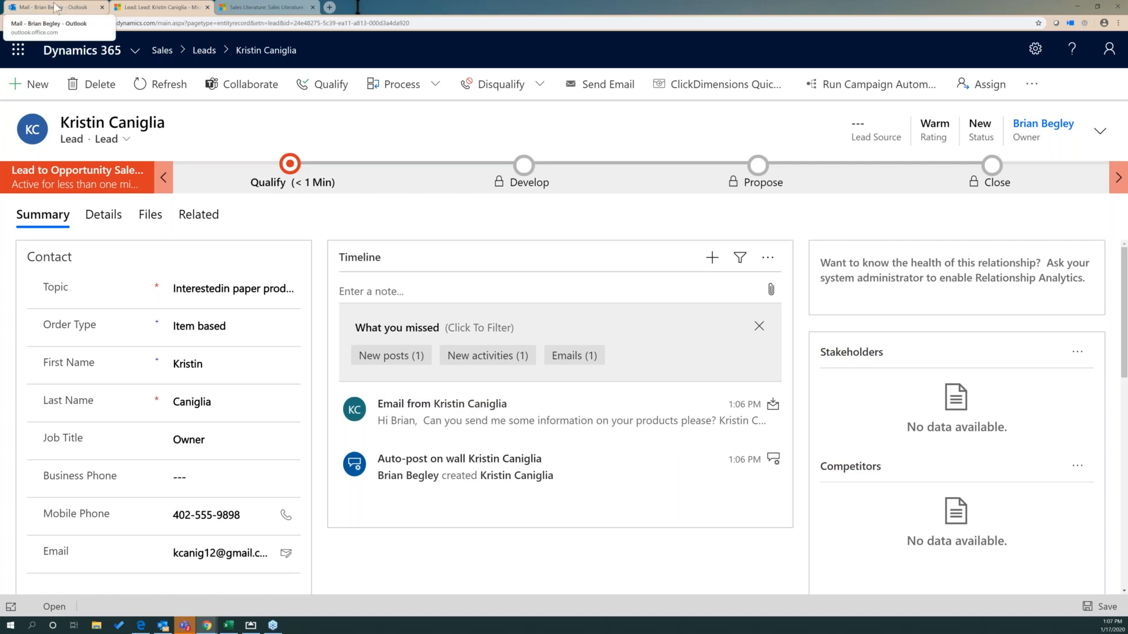
left_click(75, 5)
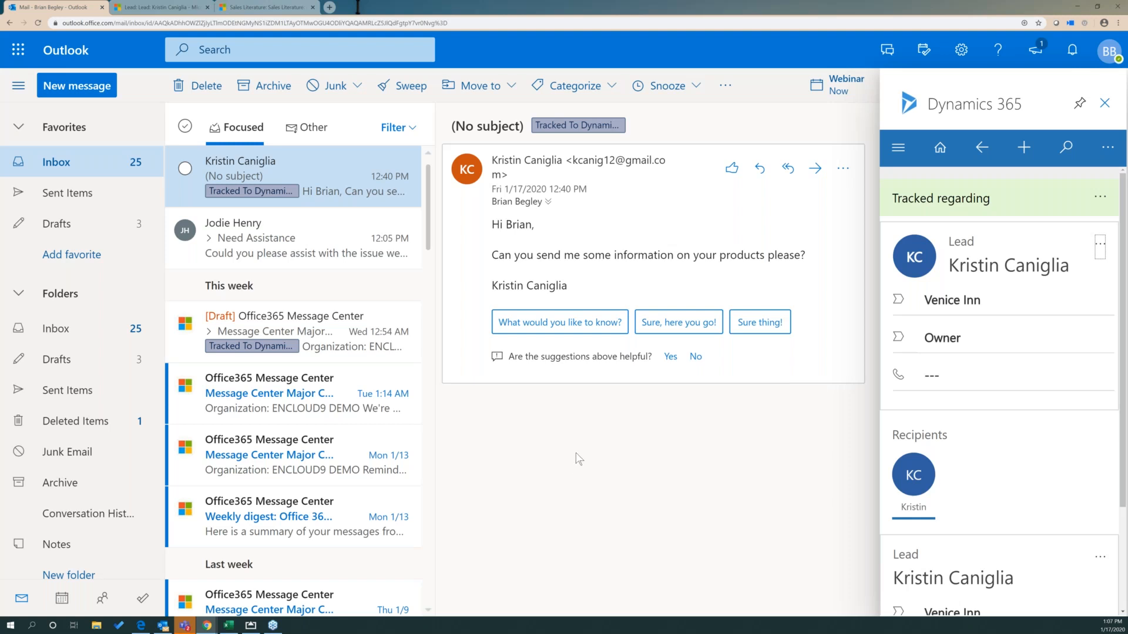
- Reply to all on the email with the sender's first name as greeting and the text "Here is the info you requested"
left_click(789, 170)
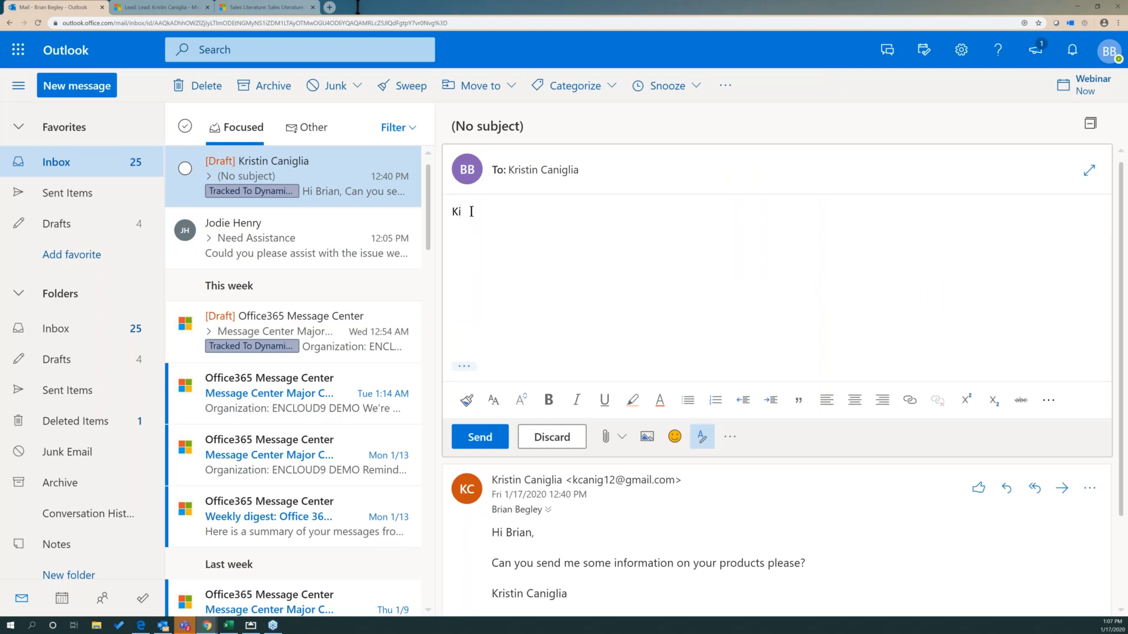
type("Kristin  ")
type("Here is the info")
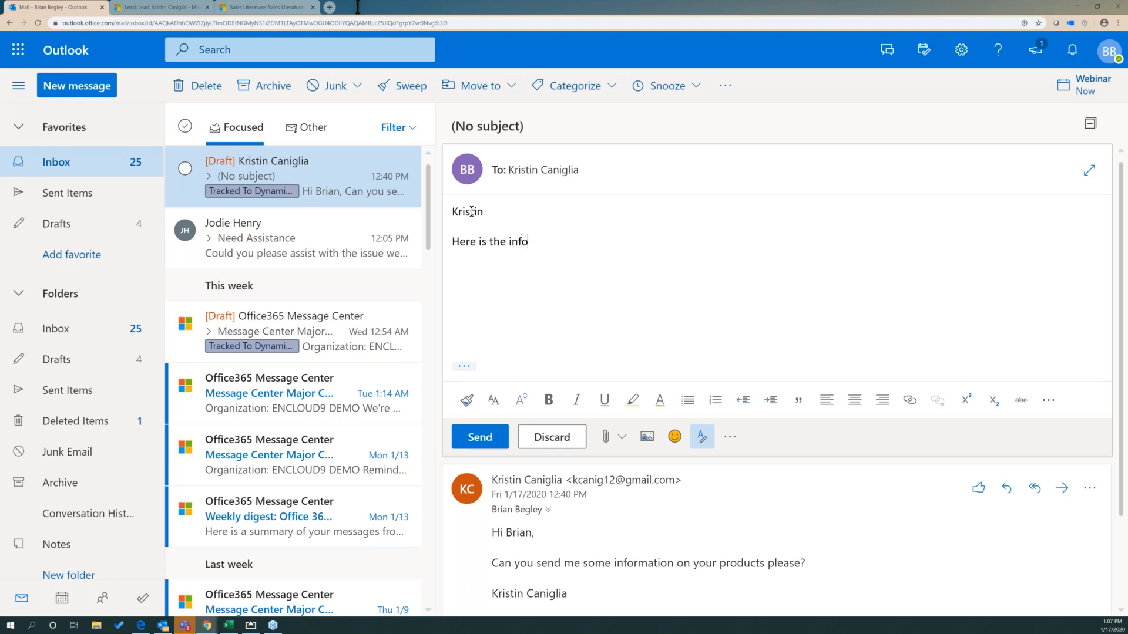
type(" you requested")
- Open the Dynamics 365 add-in for the reply draft
left_click(1048, 400)
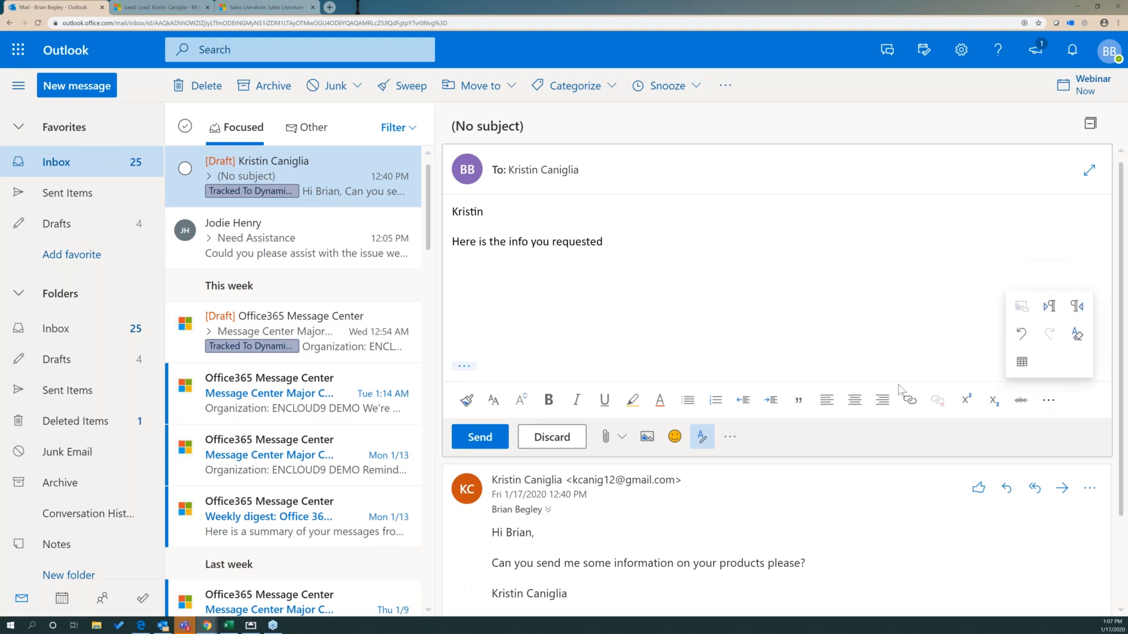
left_click(912, 292)
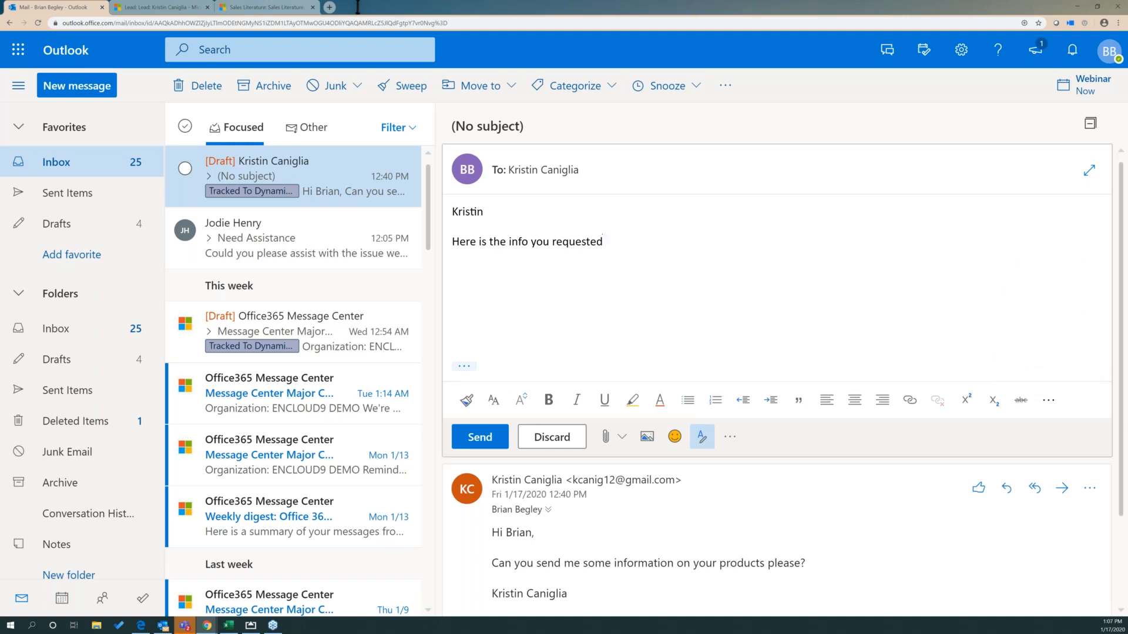
left_click(729, 437)
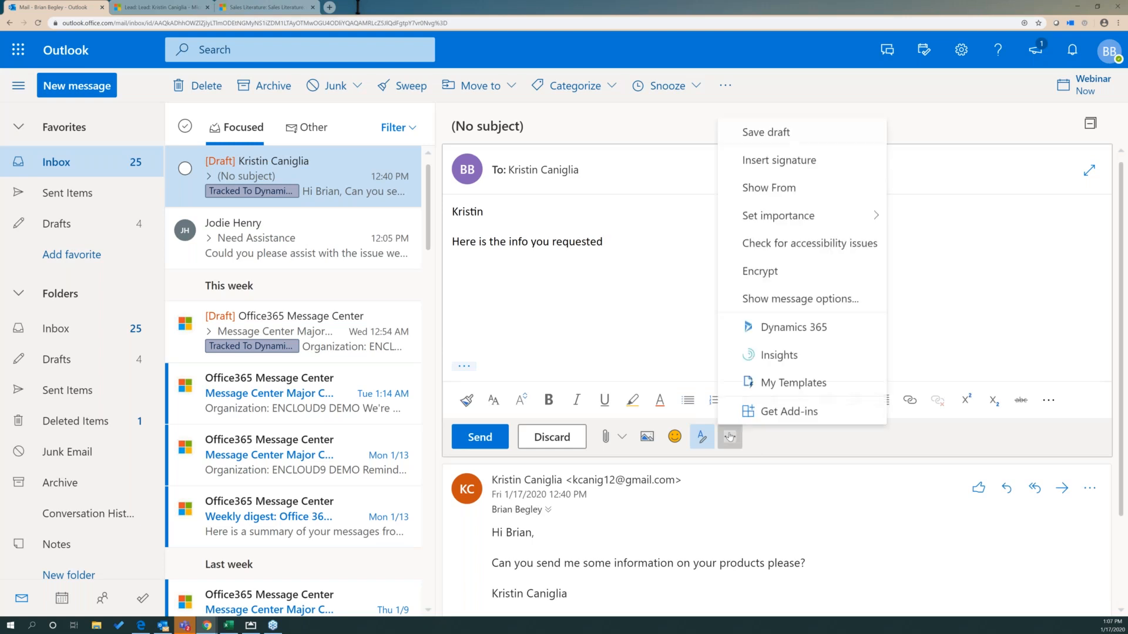
left_click(774, 332)
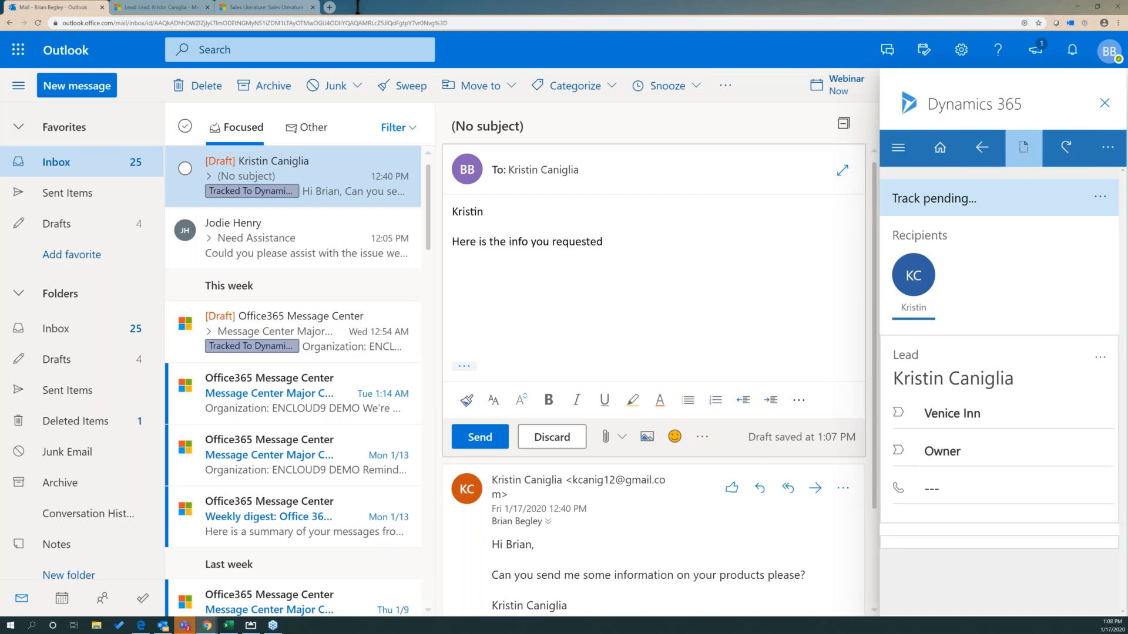
- Insert the Paper Sales Literature item from the Default Subject into the reply as sales literature
left_click(1023, 148)
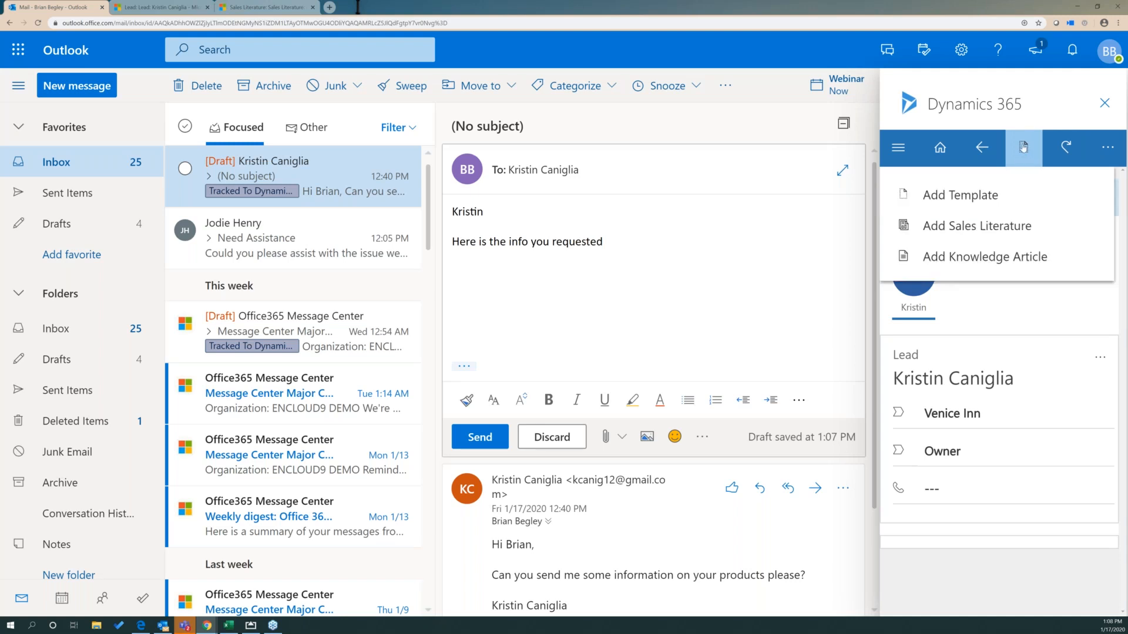
left_click(904, 234)
left_click(1068, 226)
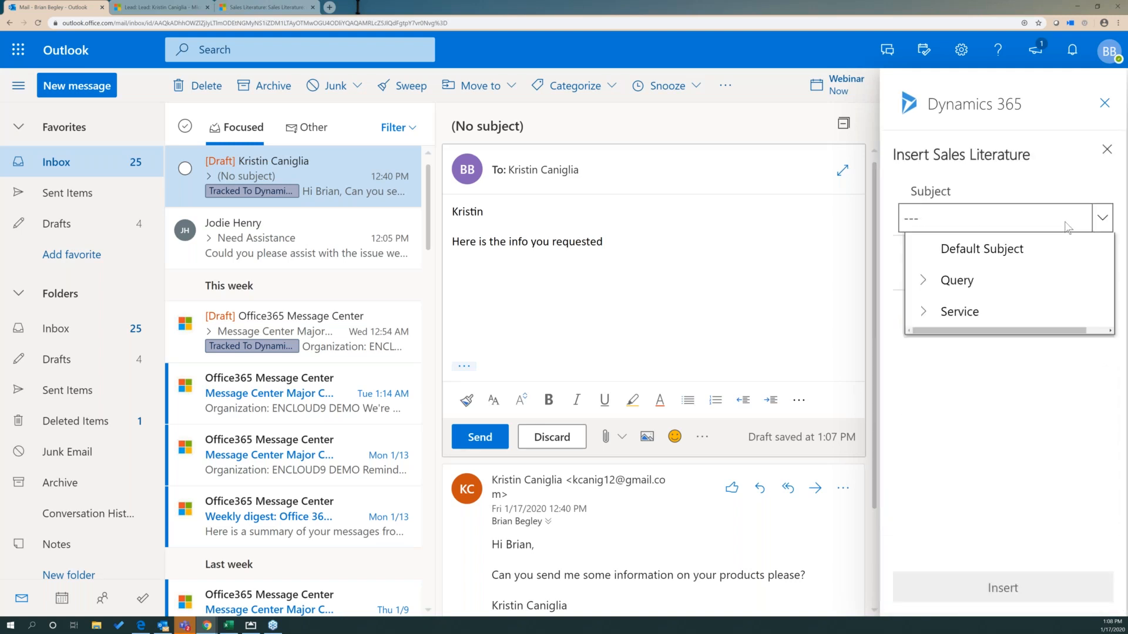
left_click(952, 252)
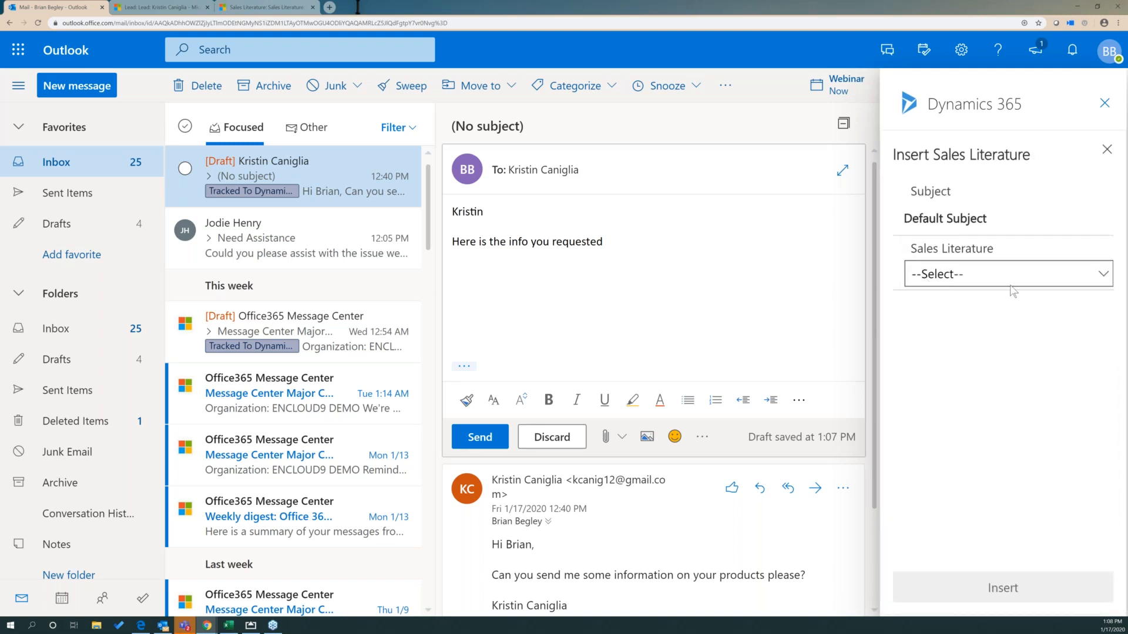
left_click(1061, 284)
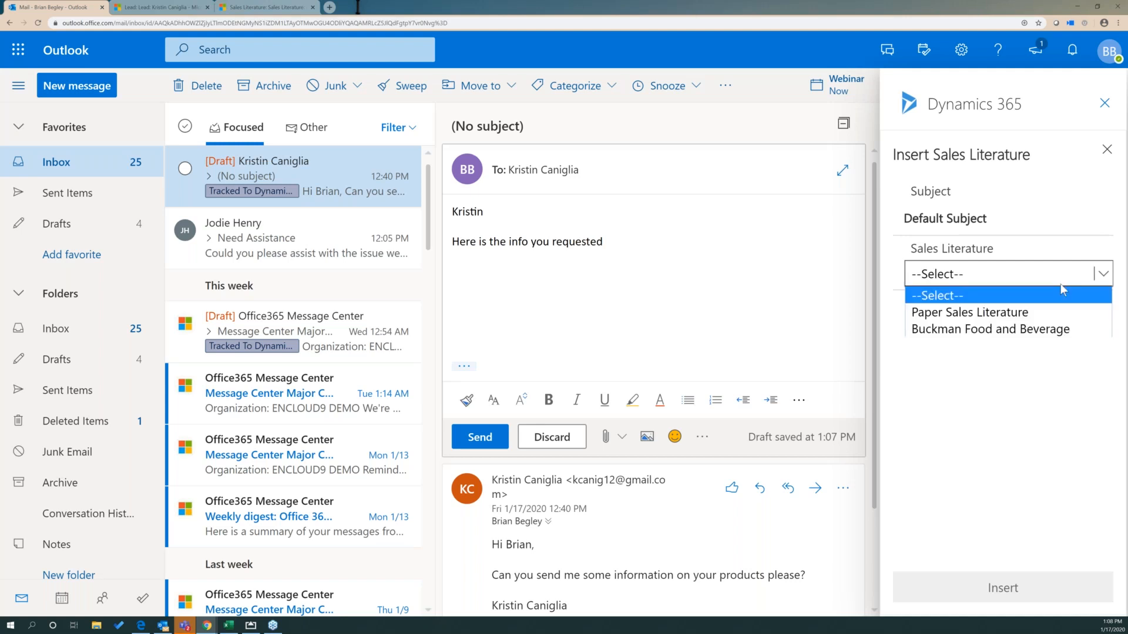
left_click(960, 315)
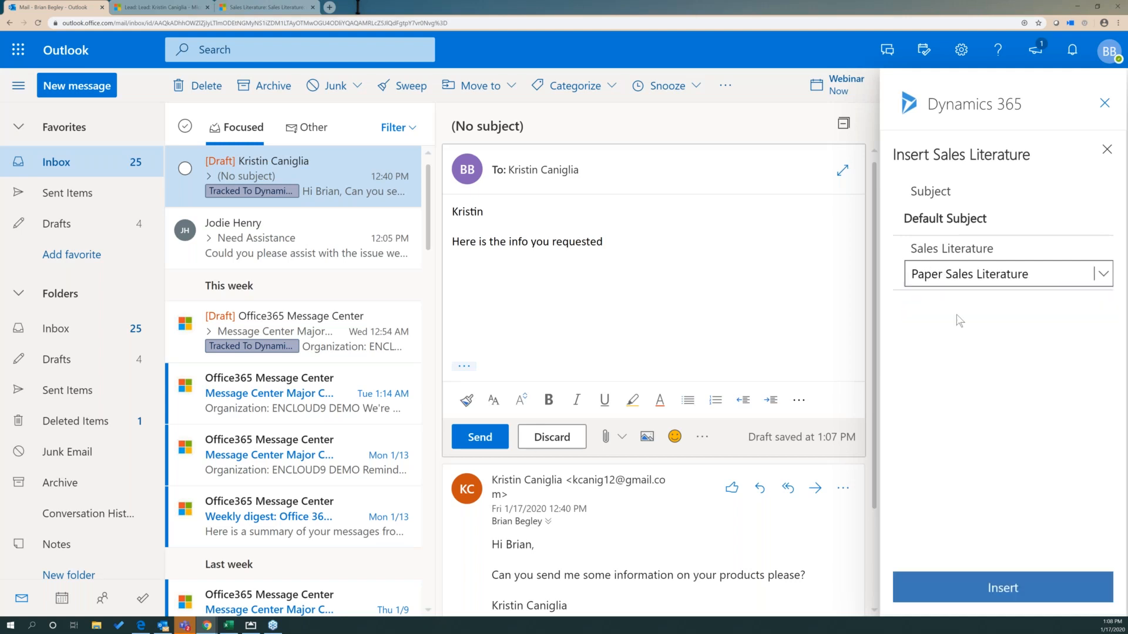
left_click(1002, 592)
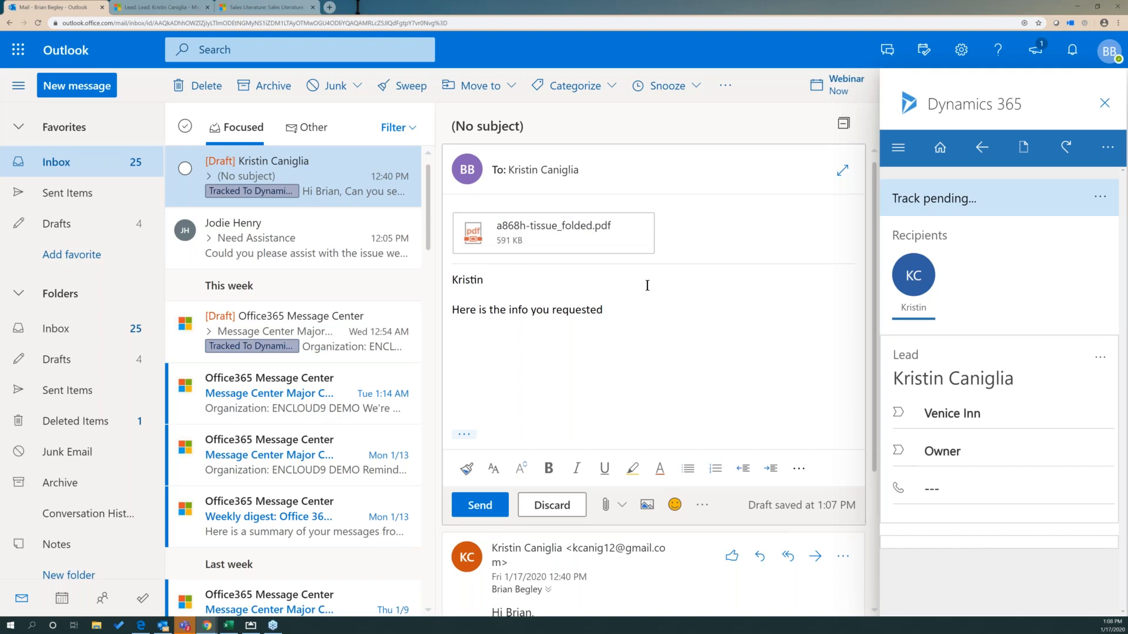
- Add the filler lines "sf", "sdf", "sdf" and "sdfsdf" below the reply text and send the reply
left_click(617, 312)
key("Return")
type("sf")
key("Return")
type("sdf")
key("Return")
type("sdf")
key("Return")
type("sdfsdf")
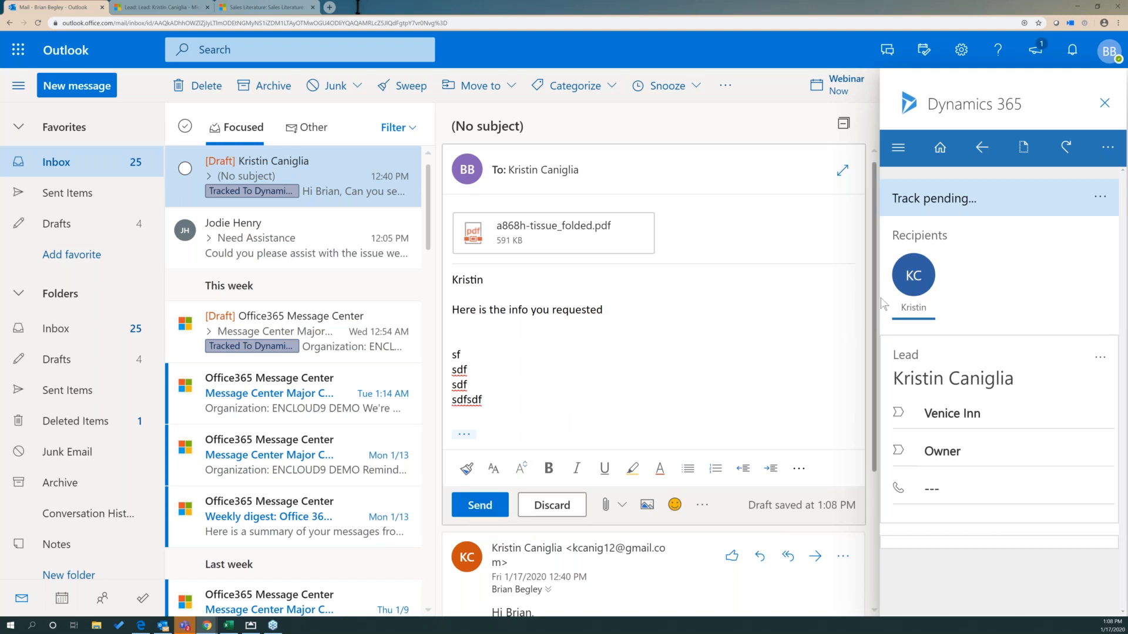
mouse_move(912, 205)
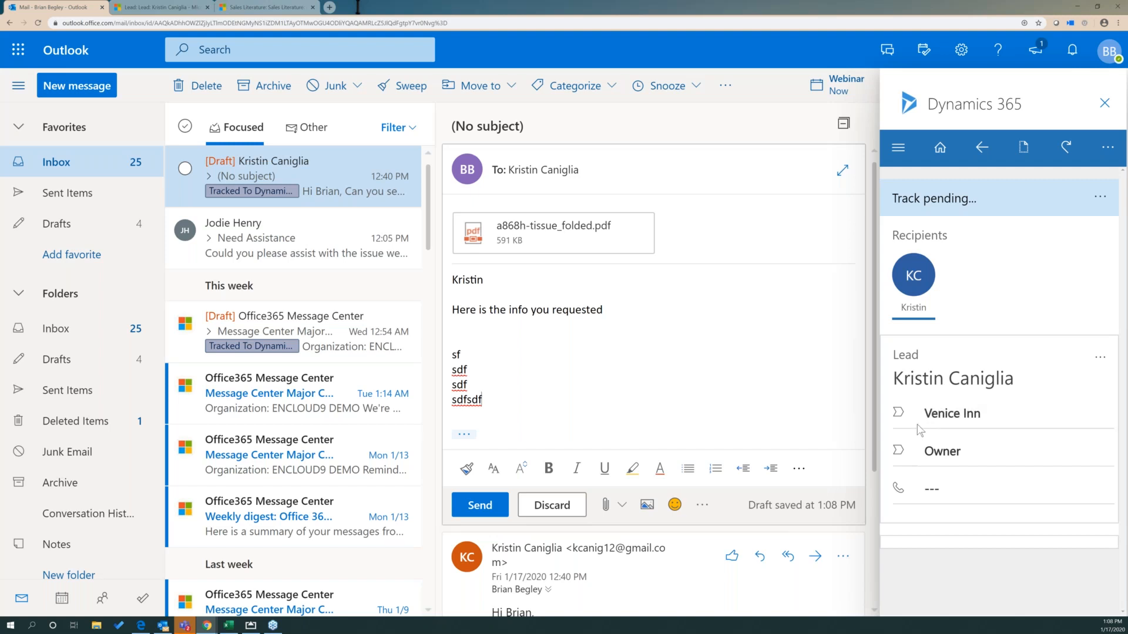
left_click(479, 506)
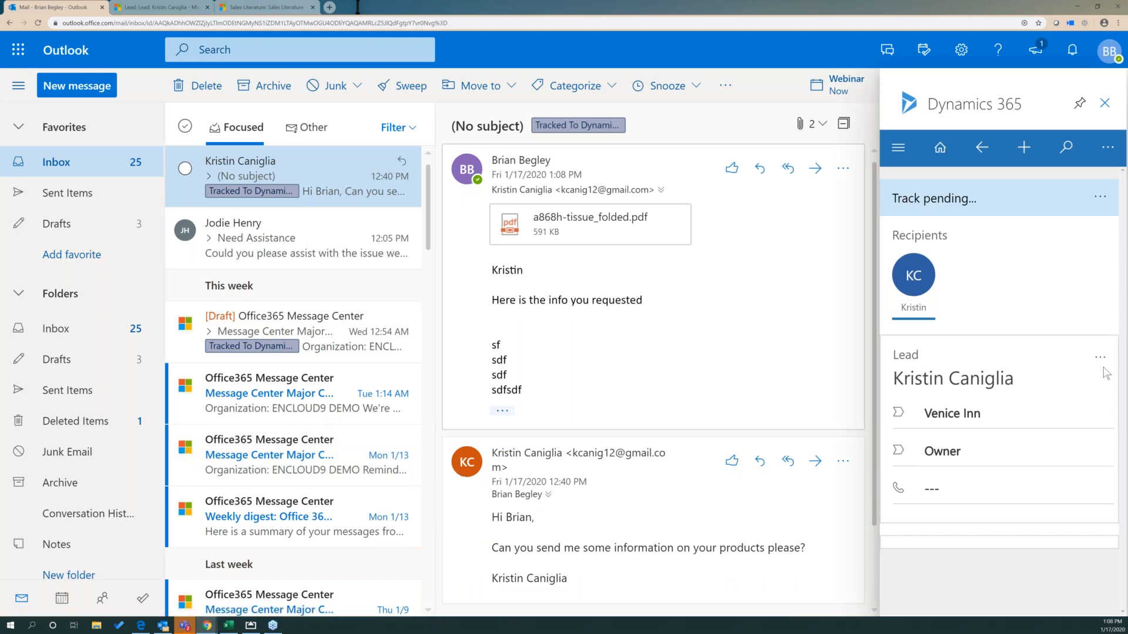
- Check the recipient's refreshed lead record in Dynamics 365 for the tracked emails and return to the Outlook inbox
left_click(1100, 357)
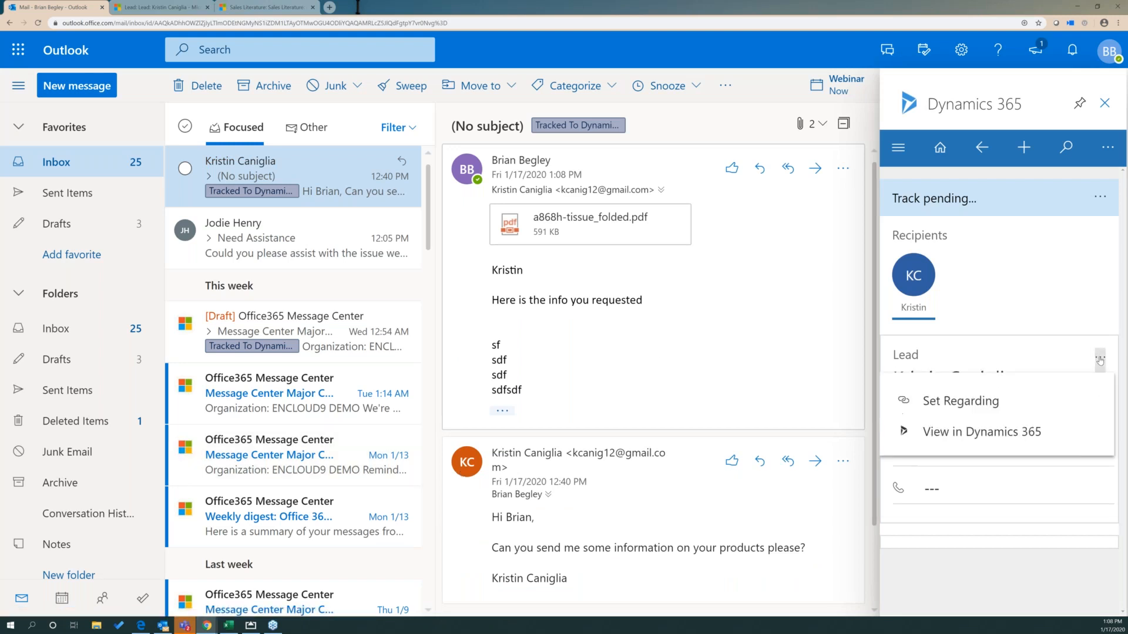
left_click(957, 433)
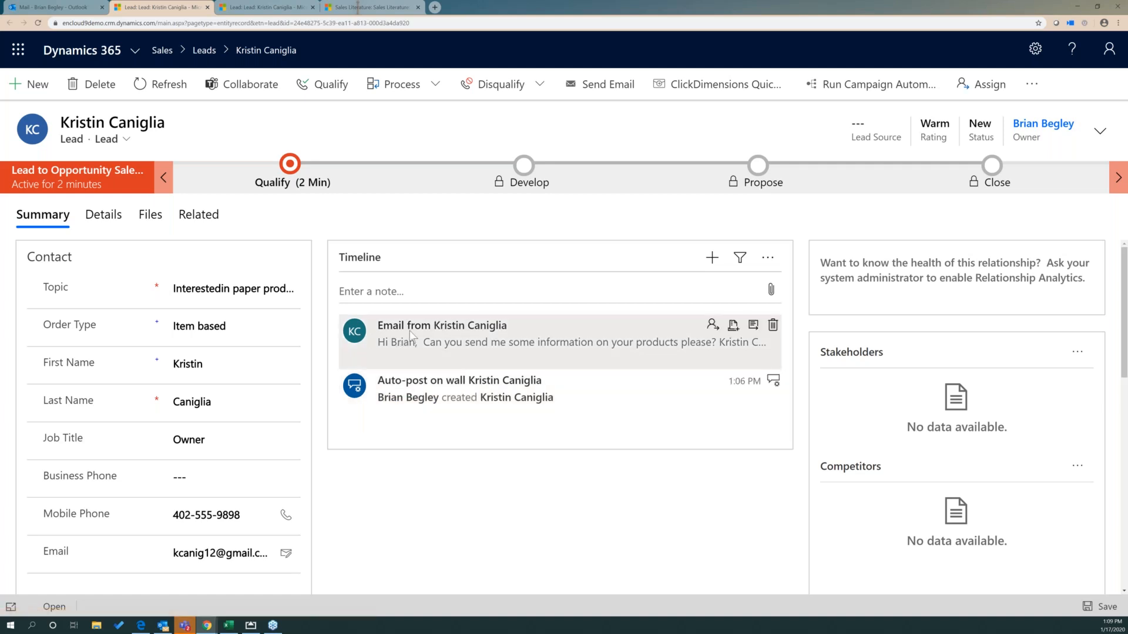
left_click(148, 84)
left_click(70, 7)
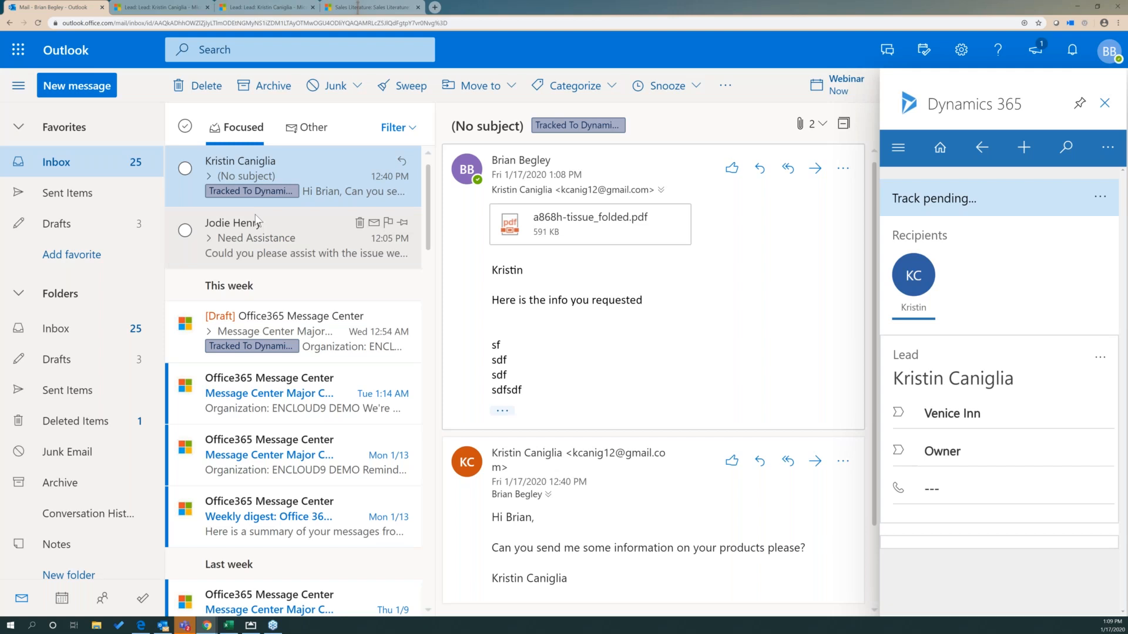
- Open the "Need Assistance" email and start adding its unknown sender as a contact in the Dynamics 365 add-in
left_click(259, 235)
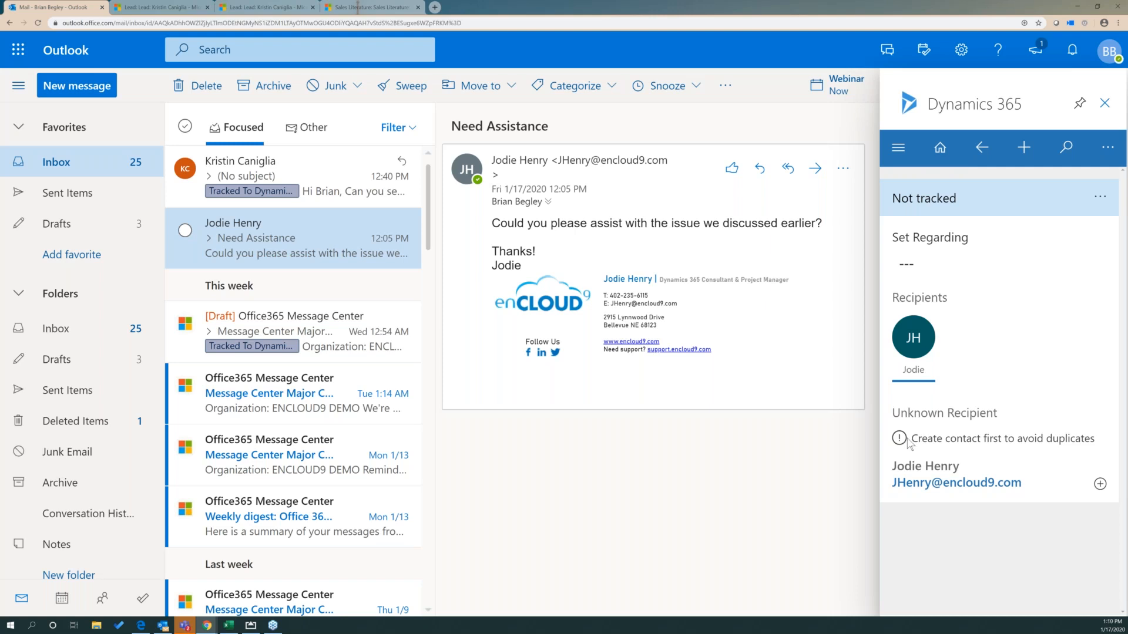
left_click(908, 265)
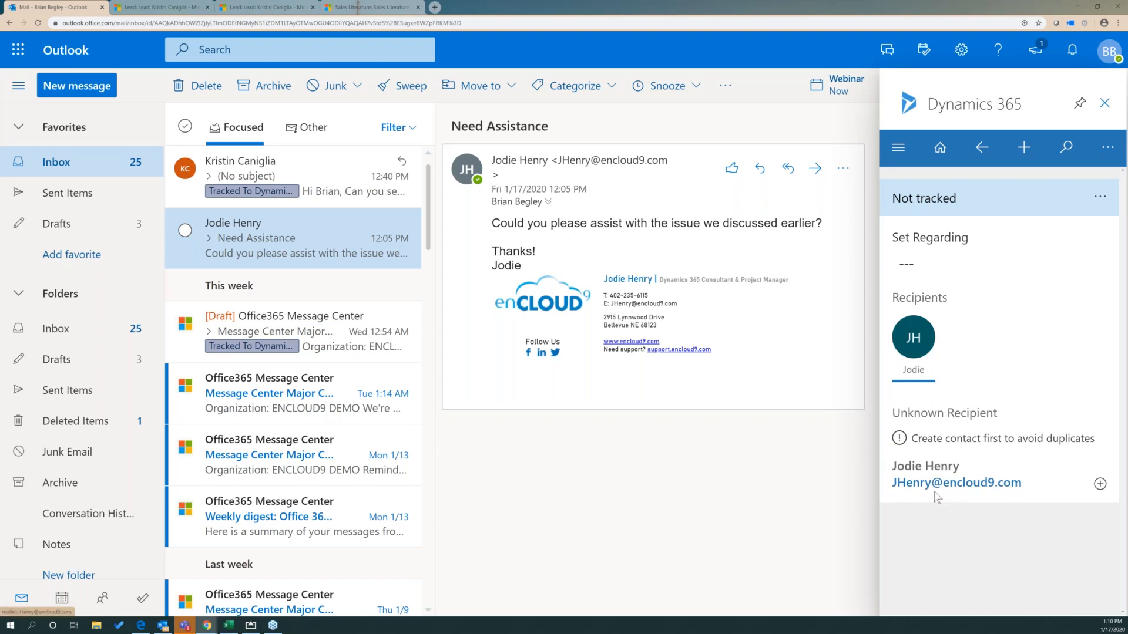
left_click(1100, 484)
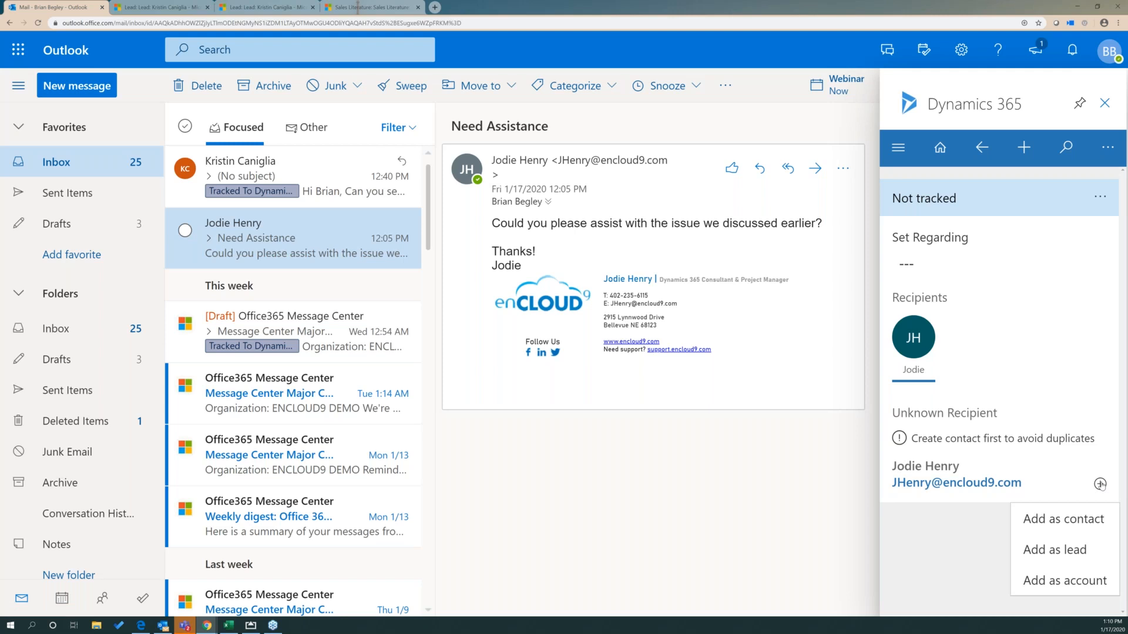
left_click(1027, 522)
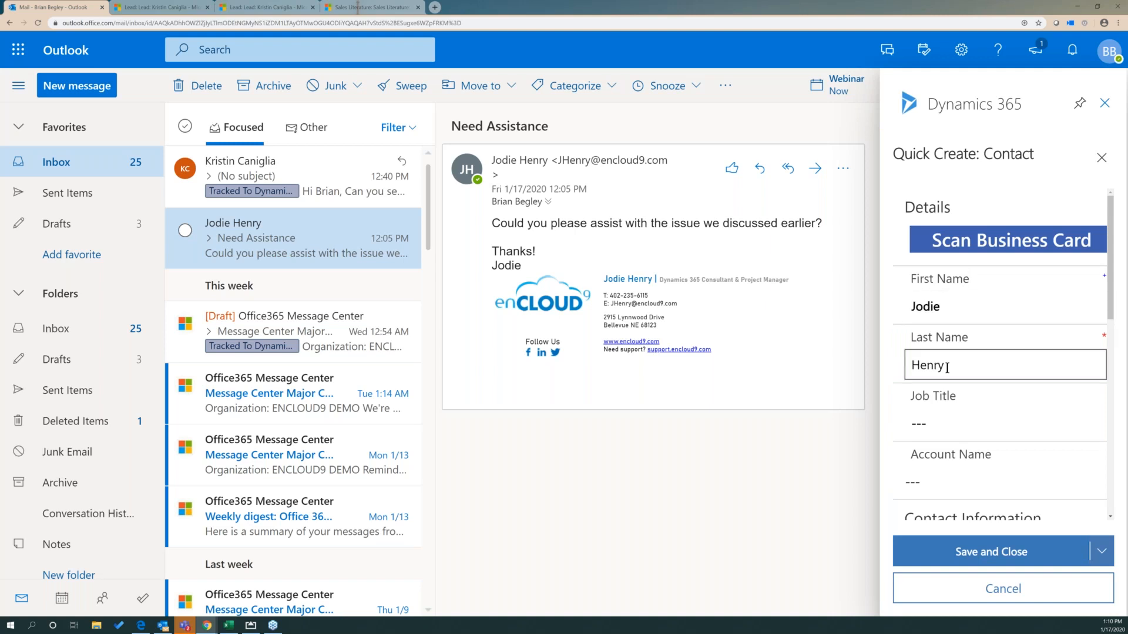
- Set the new contact's job title to Consultant and account name to enCLoud9, and save the contact
left_click(938, 418)
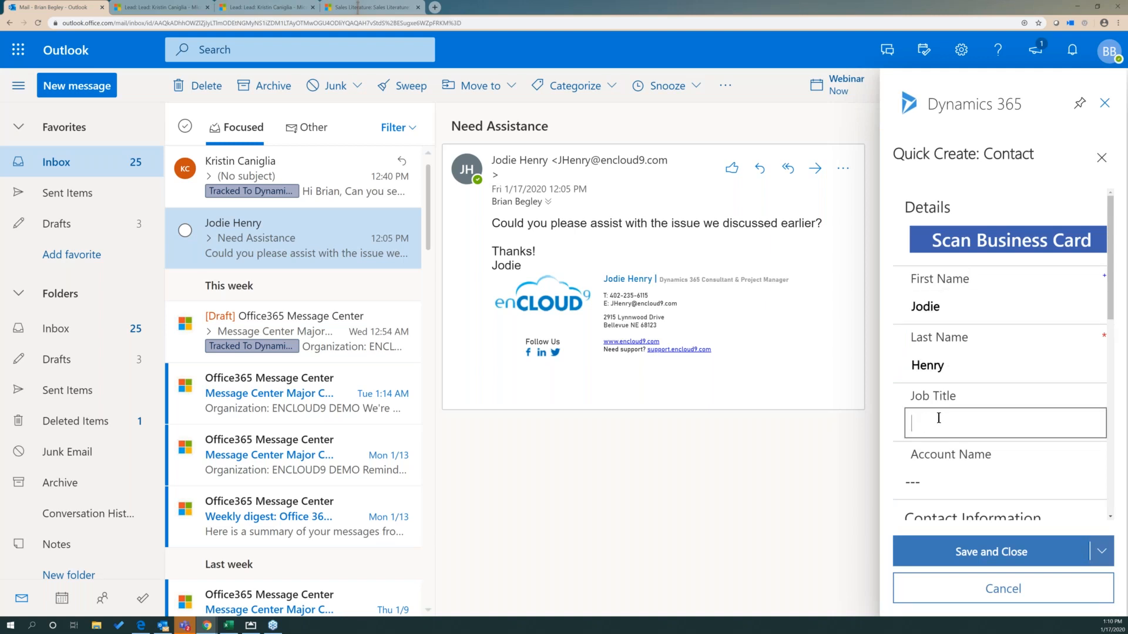
type("Consutlltant")
key("Tab")
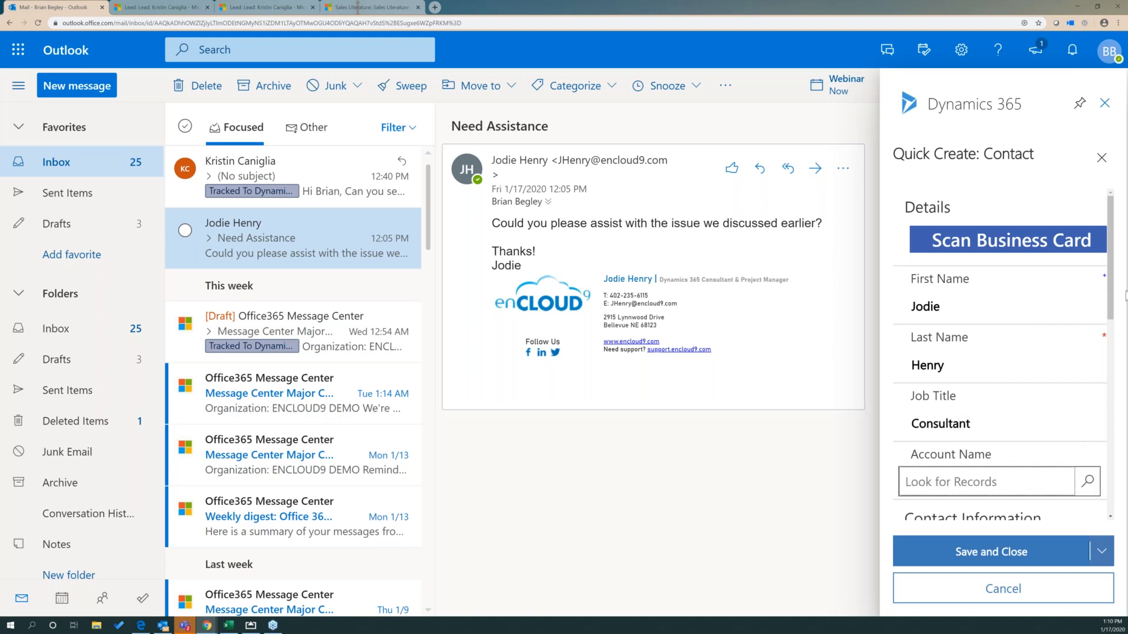
left_click_drag(1111, 305, 1110, 352)
left_click(992, 359)
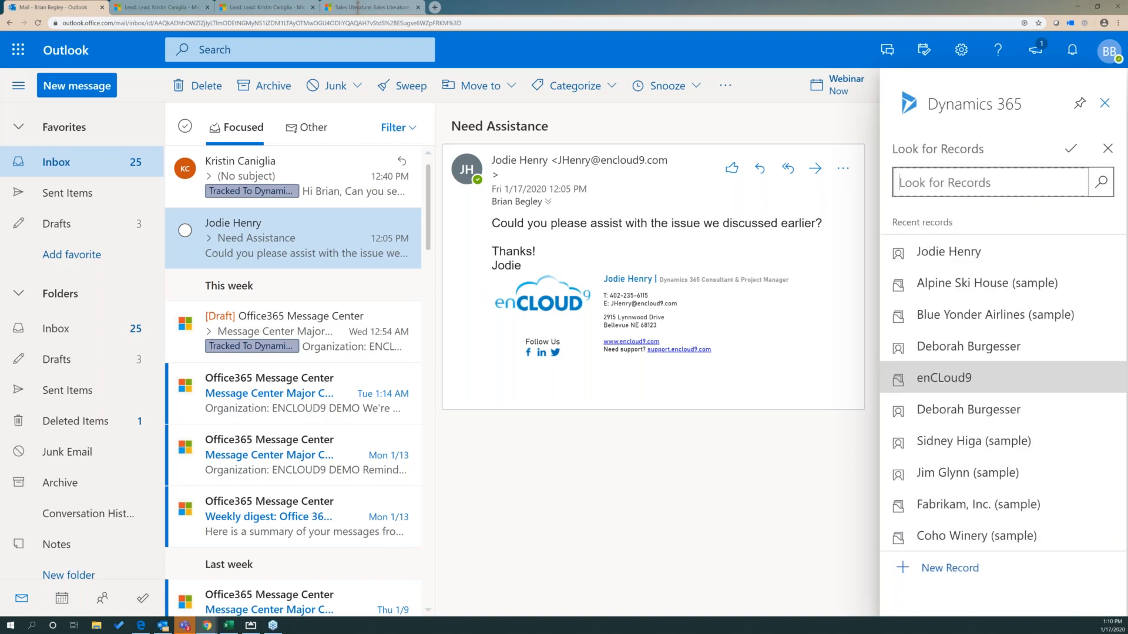
left_click(905, 383)
scroll(952, 456, "down", 4)
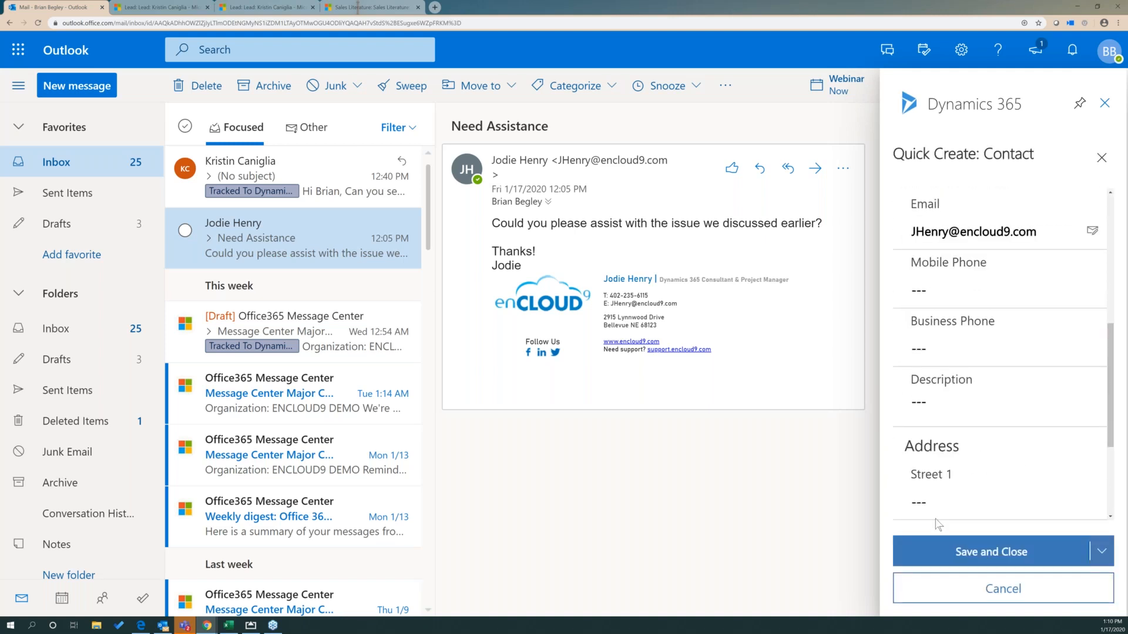
scroll(998, 502, "down", 1)
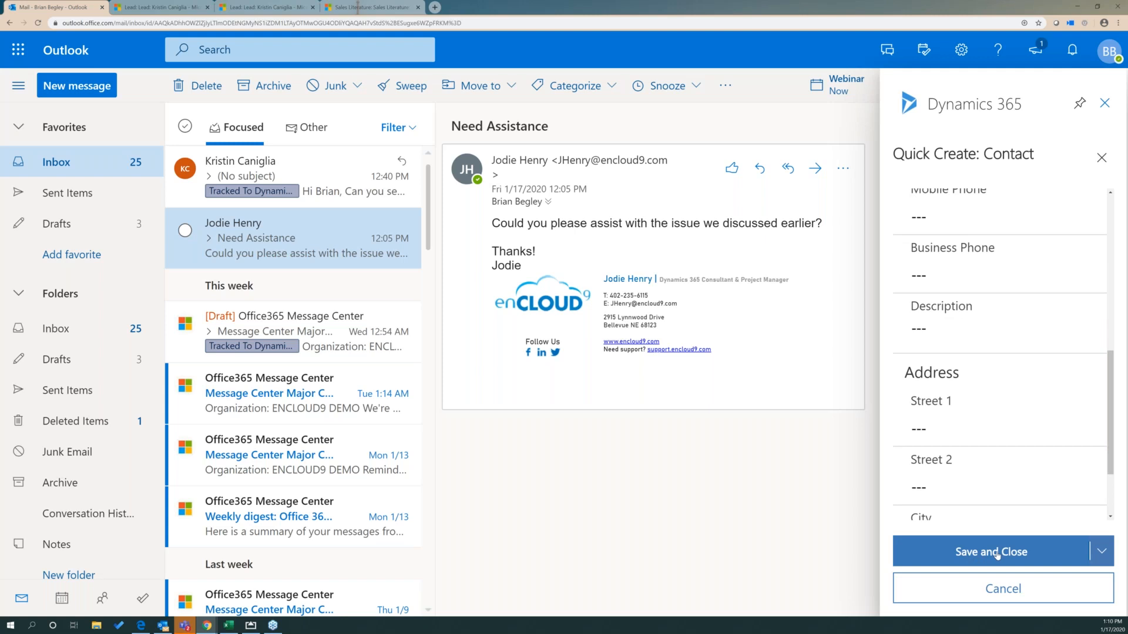
left_click(997, 554)
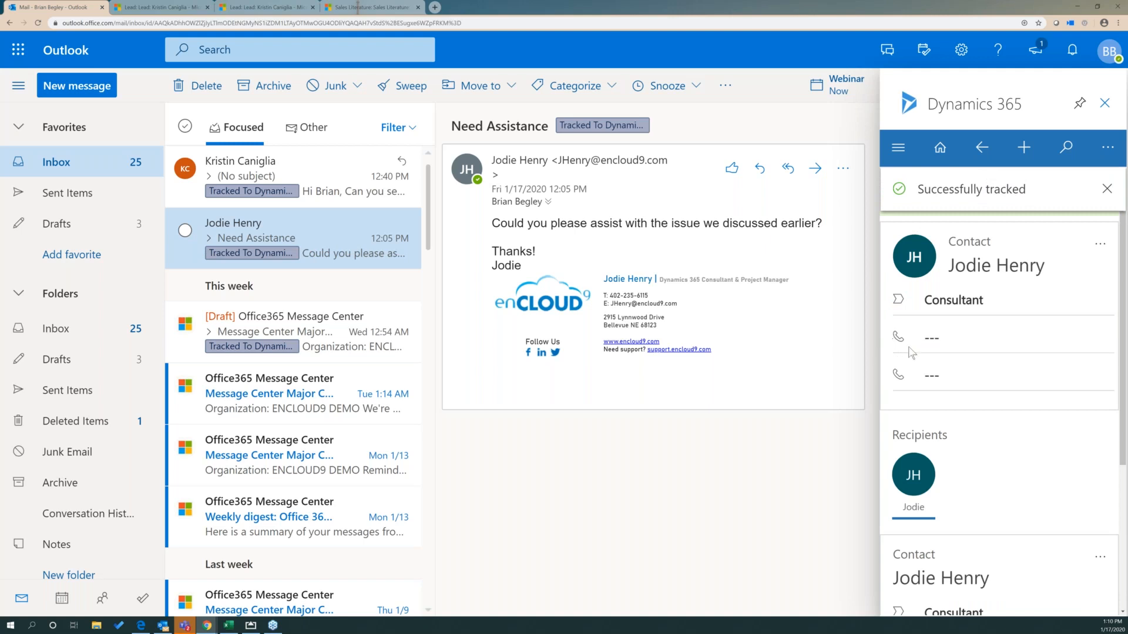
- Change the tracked email's regarding record by starting a new case for it
left_click(1106, 190)
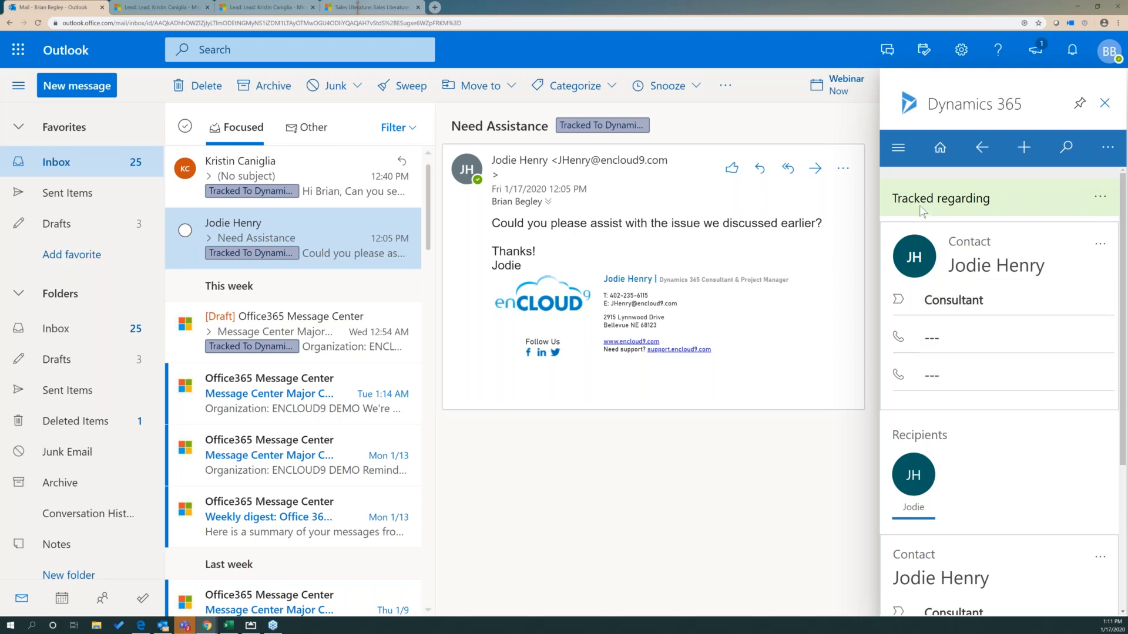
left_click(1101, 196)
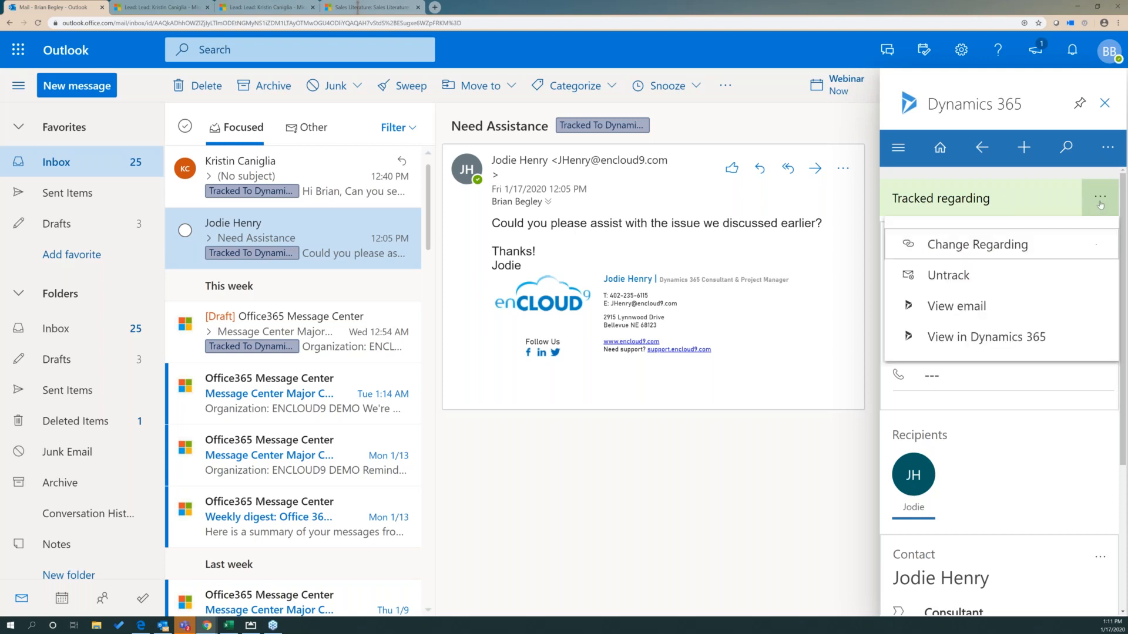
left_click(942, 253)
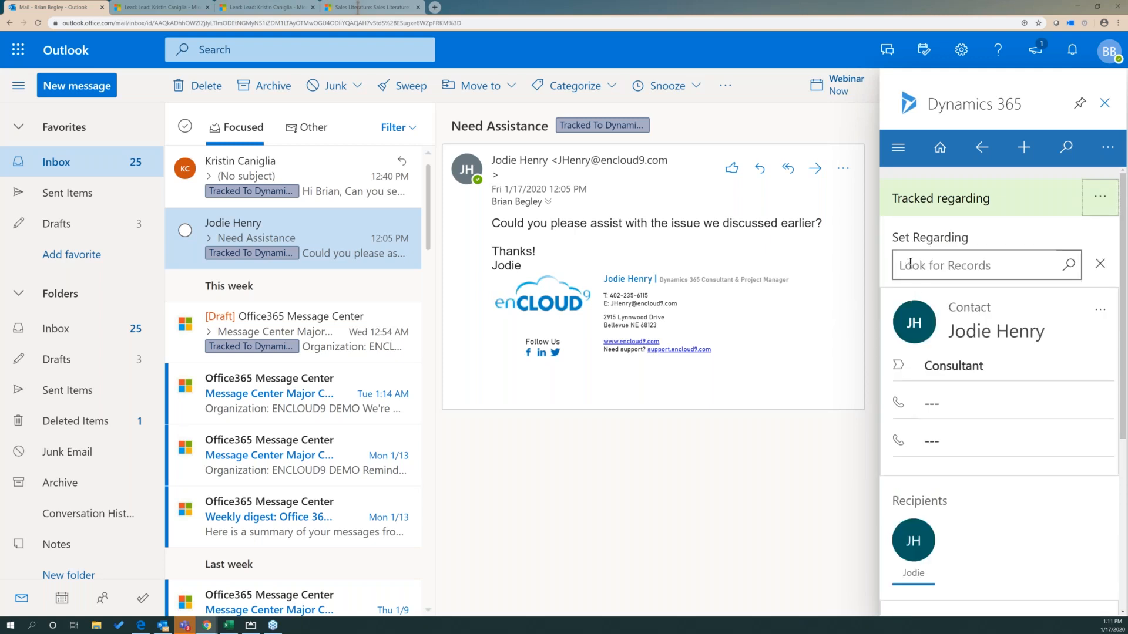
left_click(905, 266)
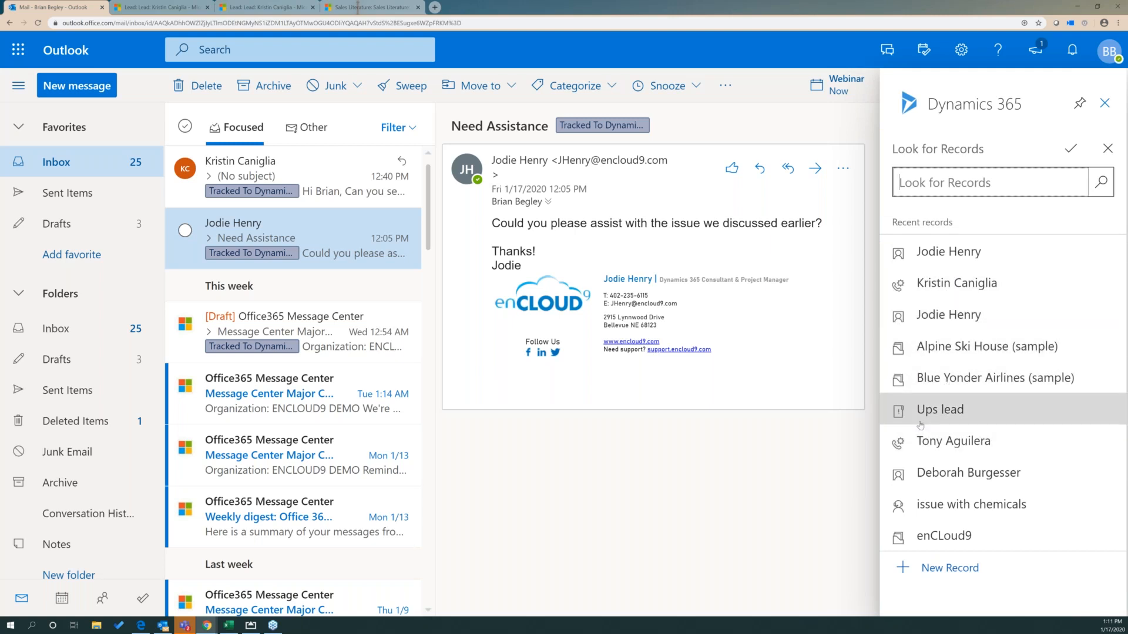
left_click(950, 568)
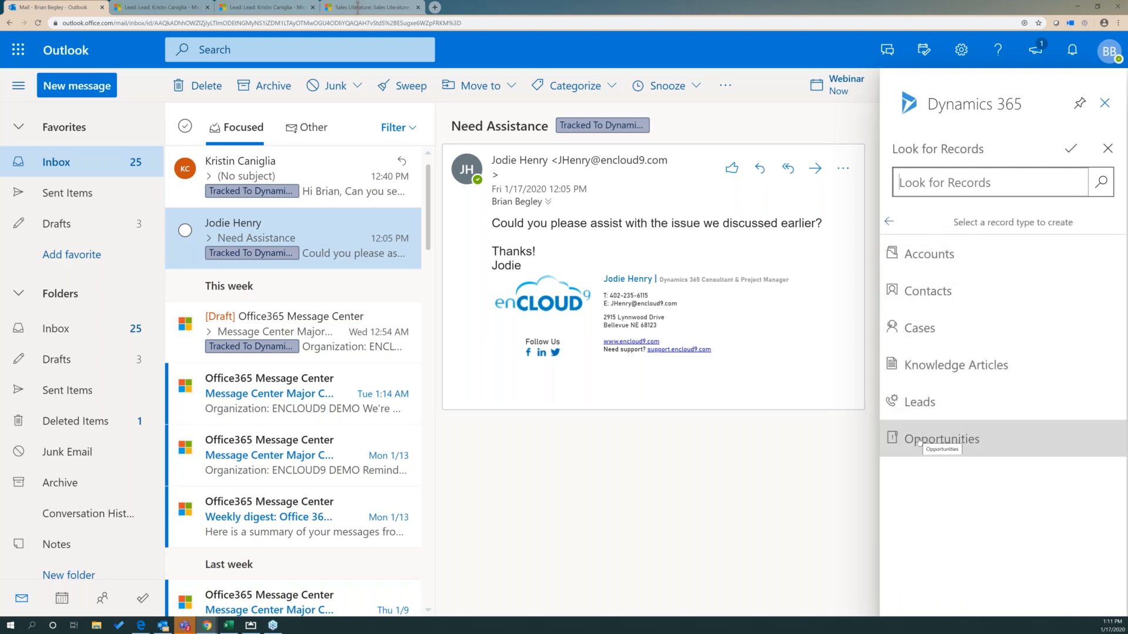
left_click(916, 329)
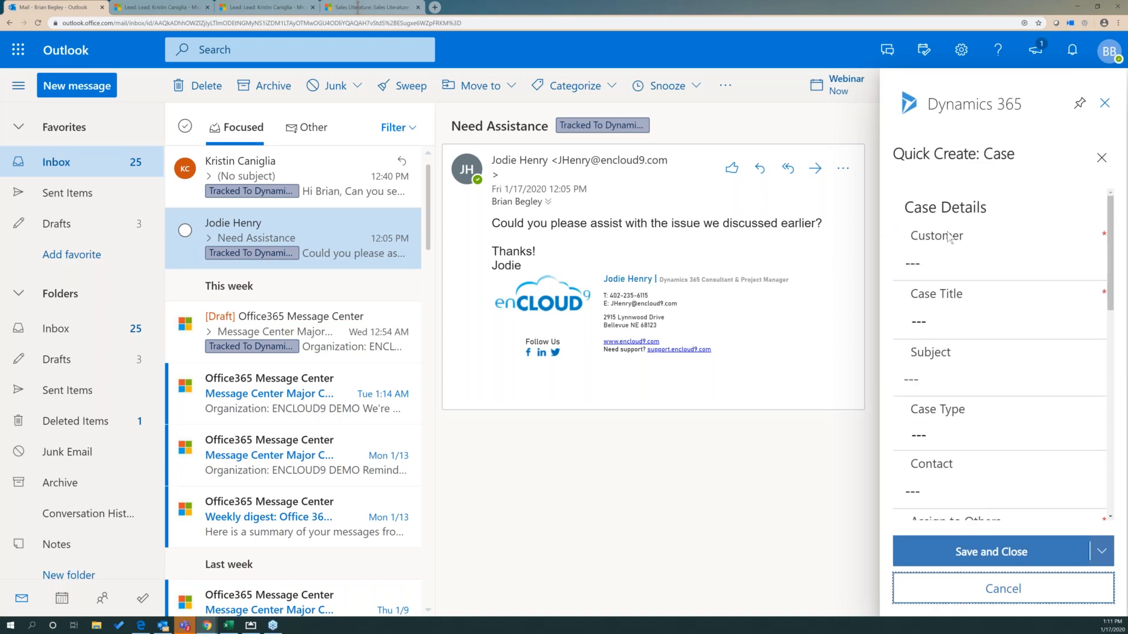
- Set the case's customer to enCLoud9 and its title to "Needs help with Teams", and save the case
left_click(912, 262)
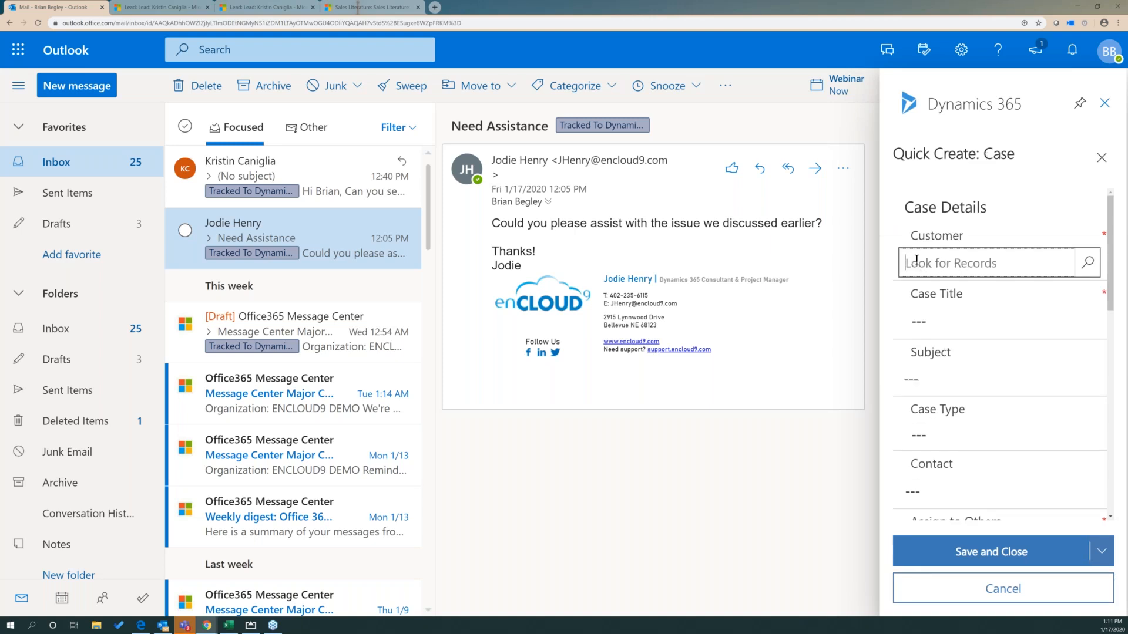
type("encloud")
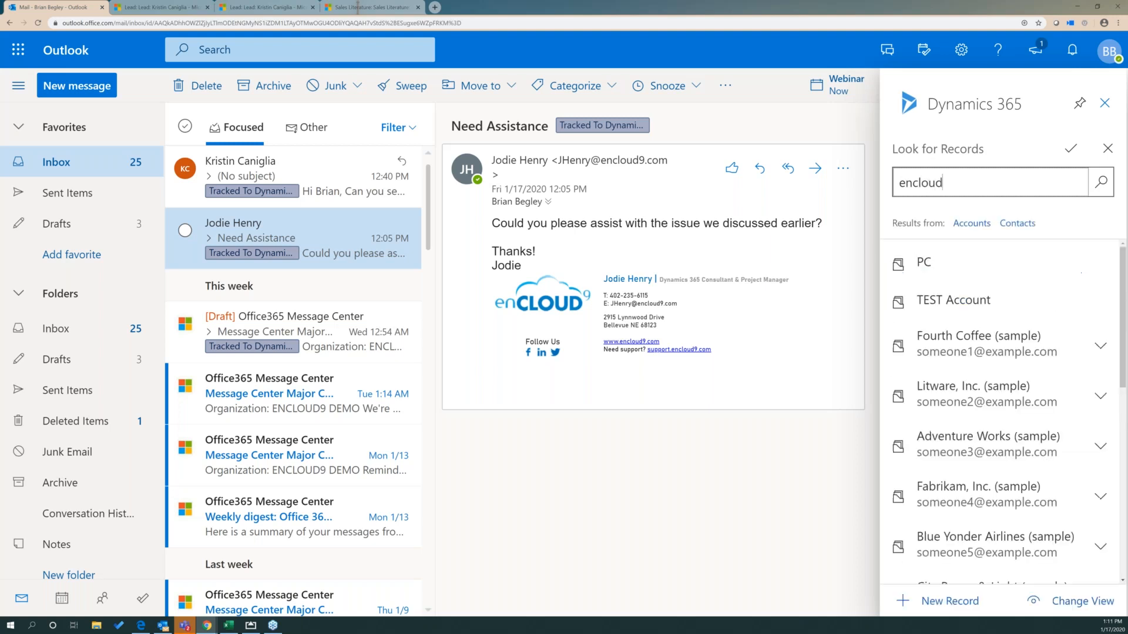
left_click(964, 274)
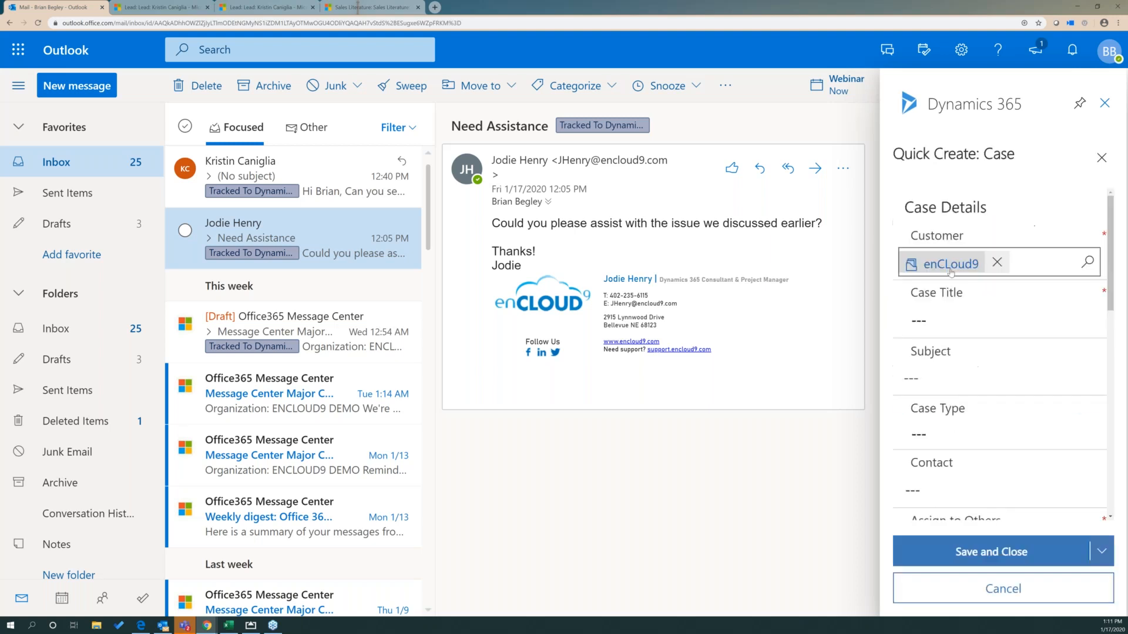
left_click(947, 329)
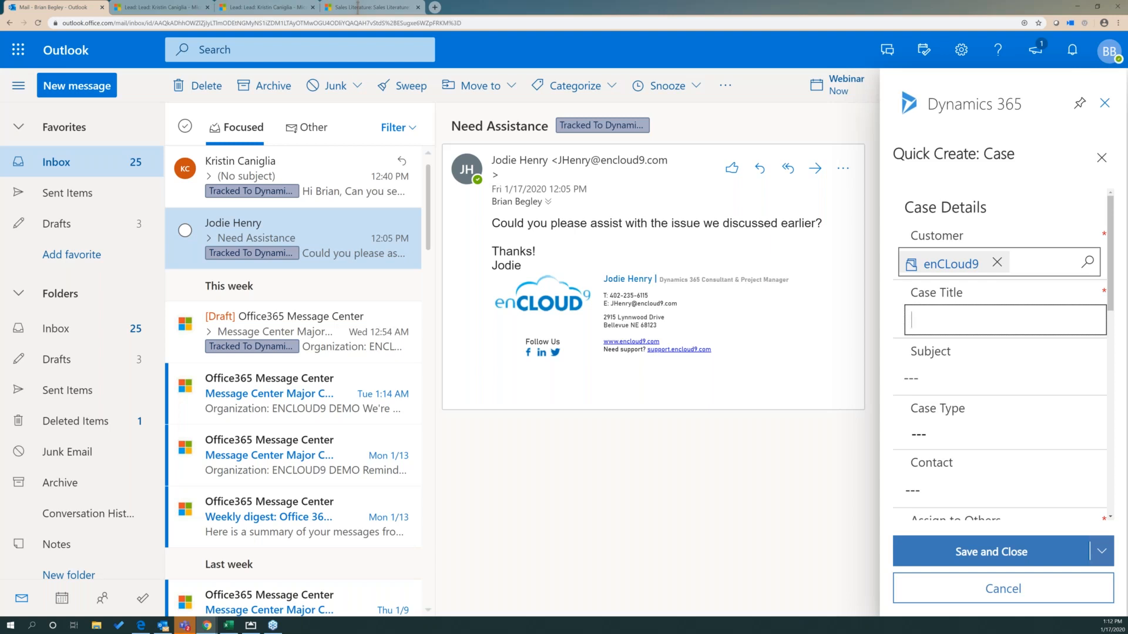
type("Needs help with Teams")
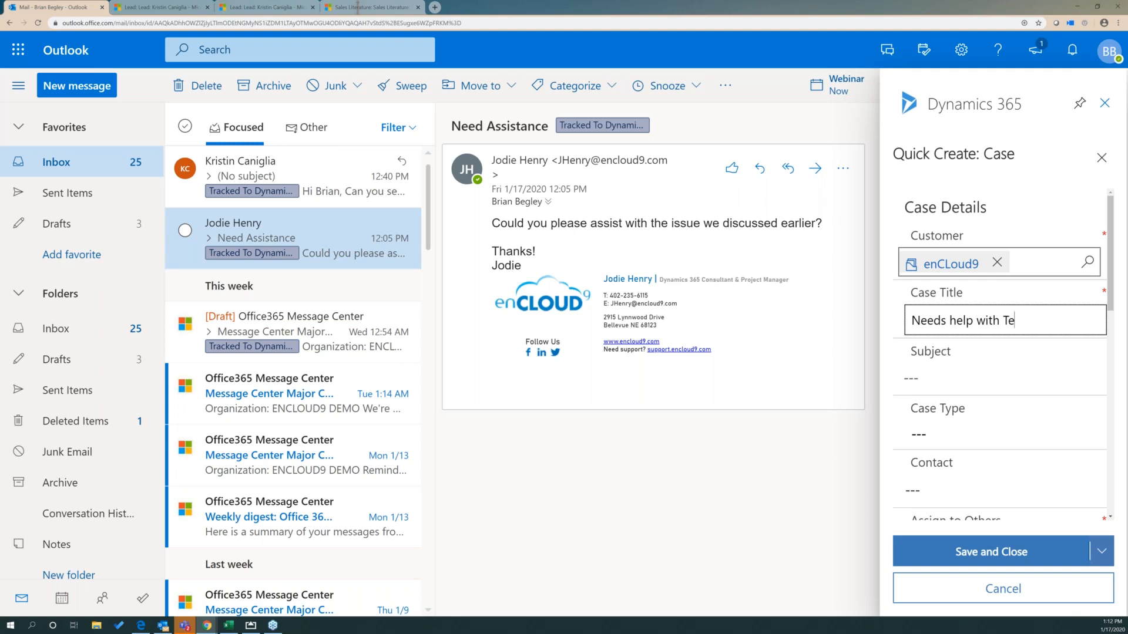
key("Tab")
key("Tab")
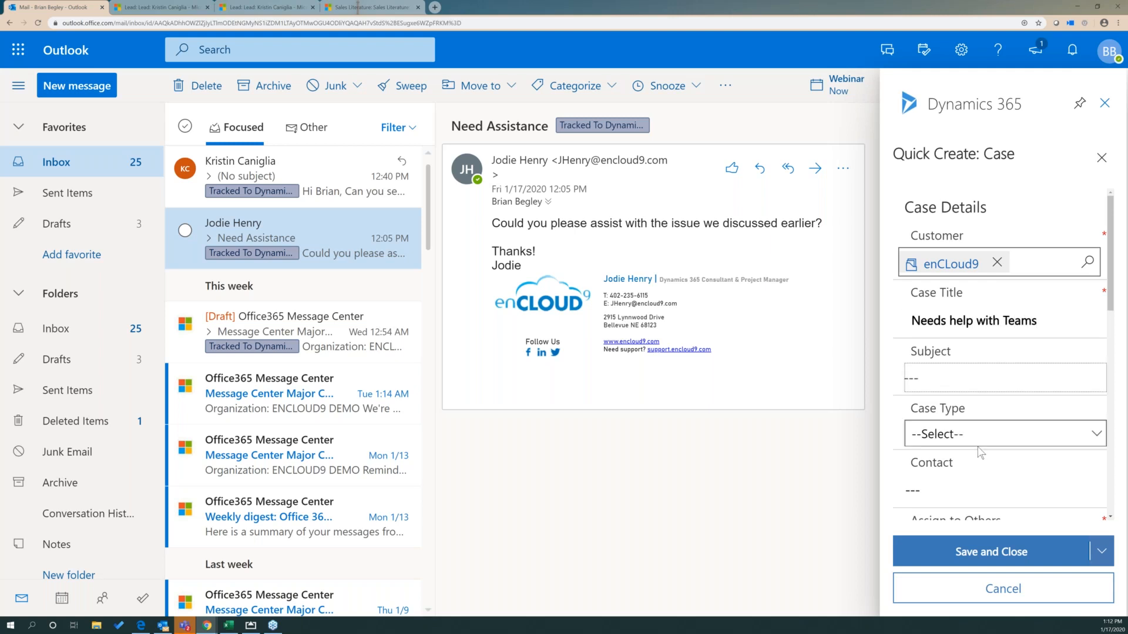
scroll(979, 452, "down", 5)
scroll(980, 453, "up", 6)
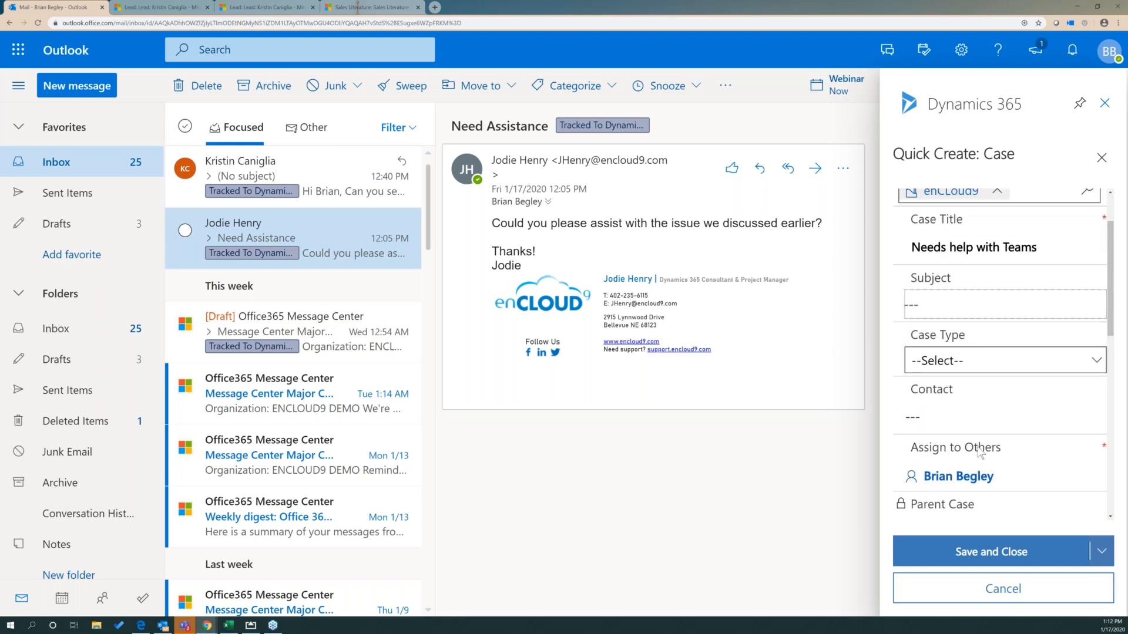
scroll(980, 452, "down", 8)
scroll(980, 452, "down", 3)
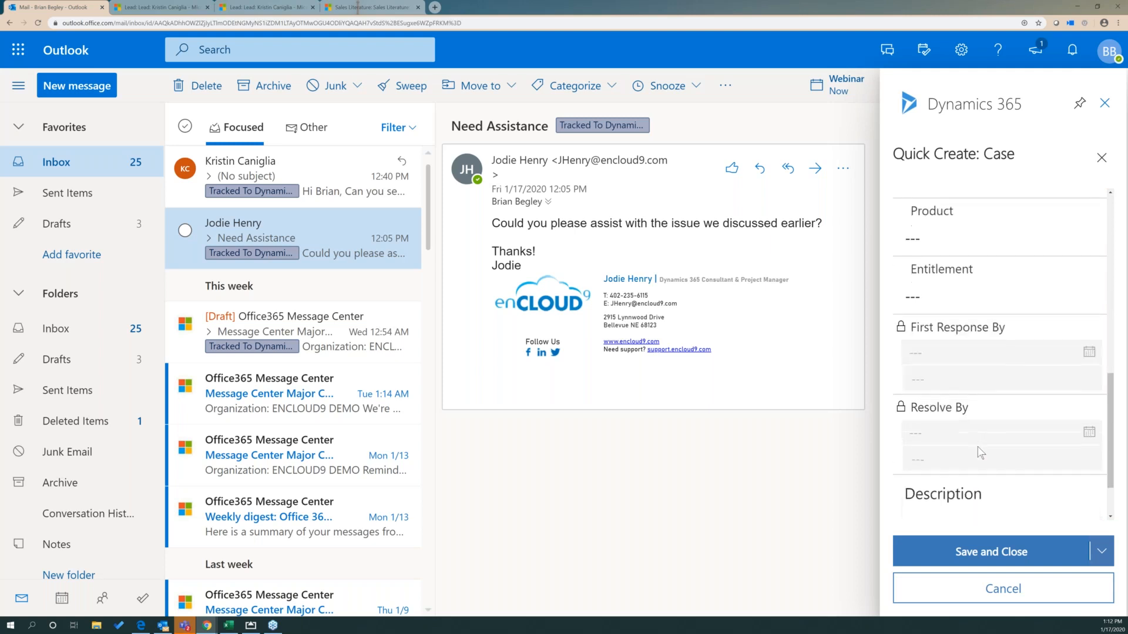
left_click(992, 554)
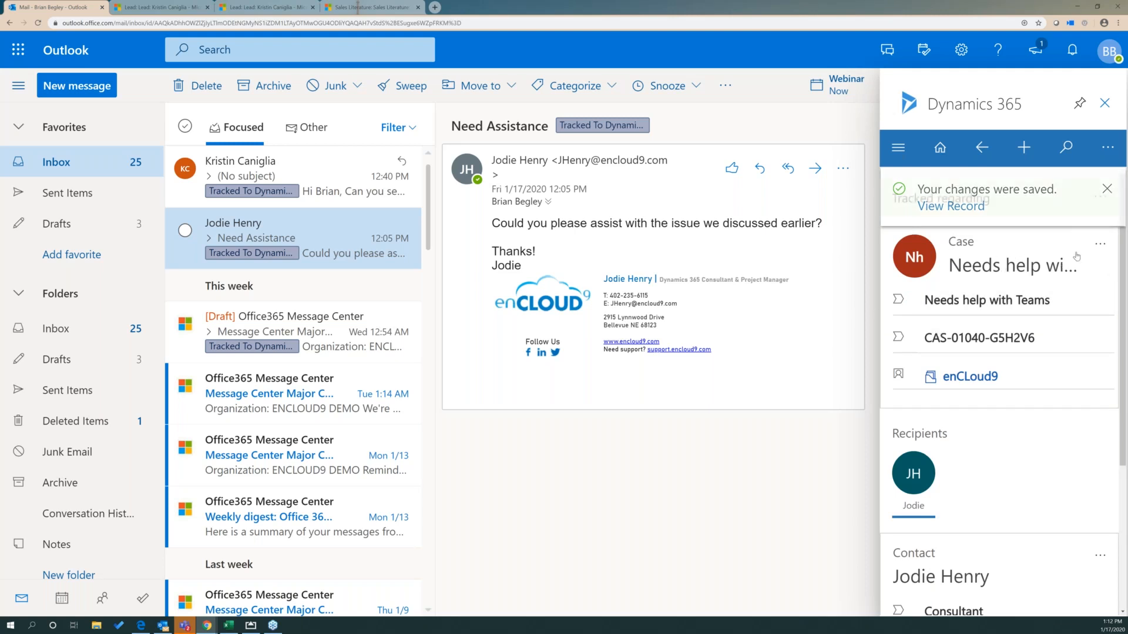
- Open the new case in Dynamics 365 and enter the filler text "aASFs'df;sldf" as its description
left_click(1100, 244)
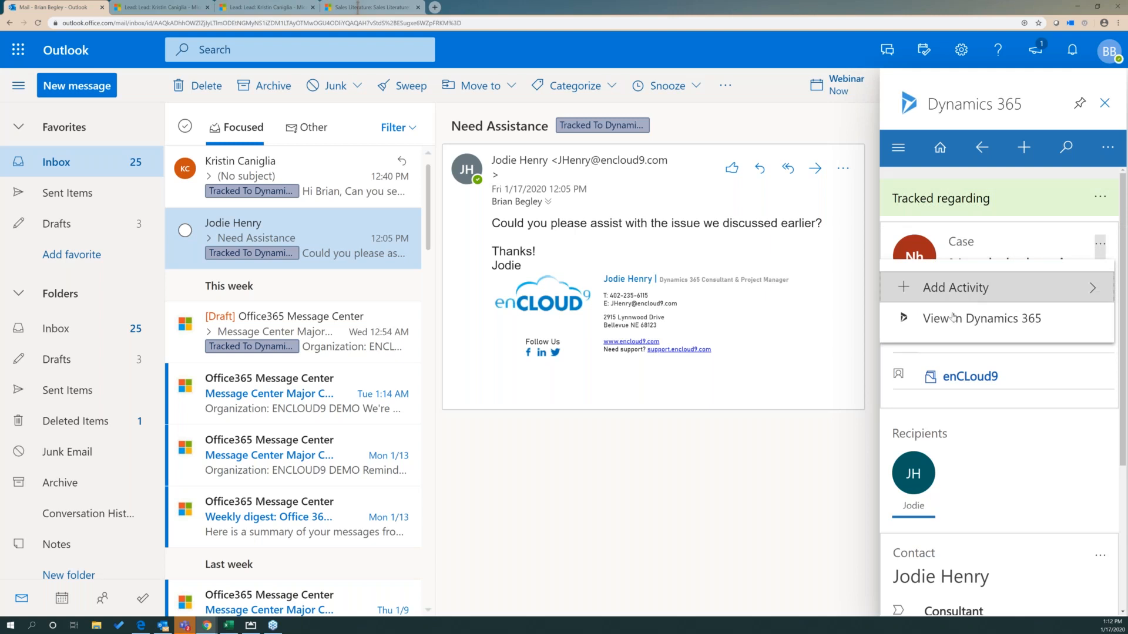
left_click(906, 322)
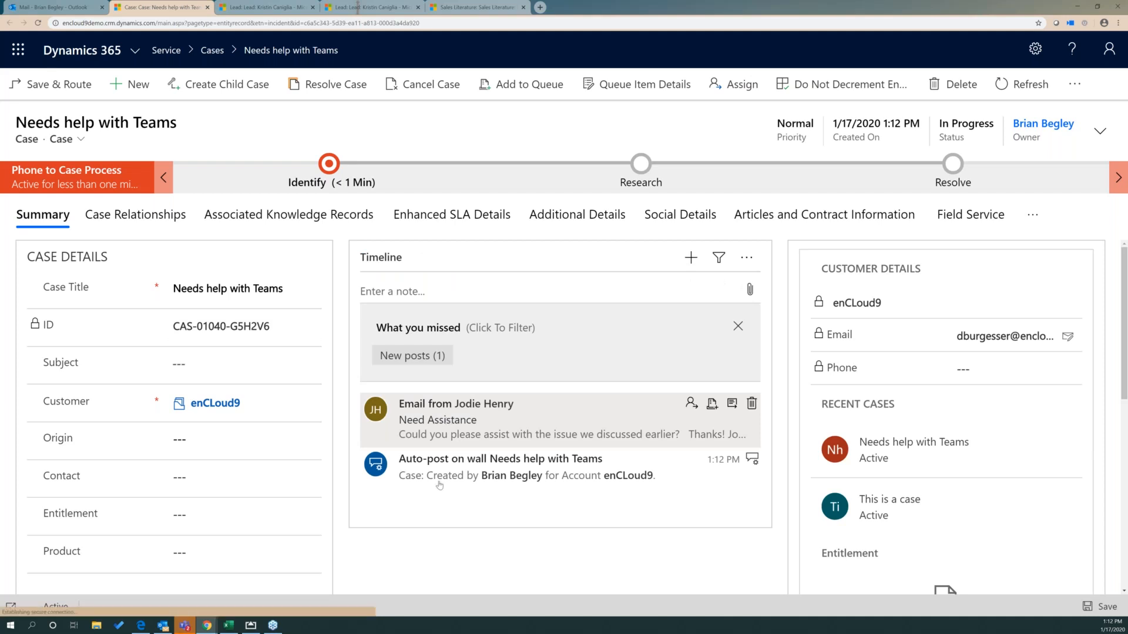
scroll(439, 485, "down", 3)
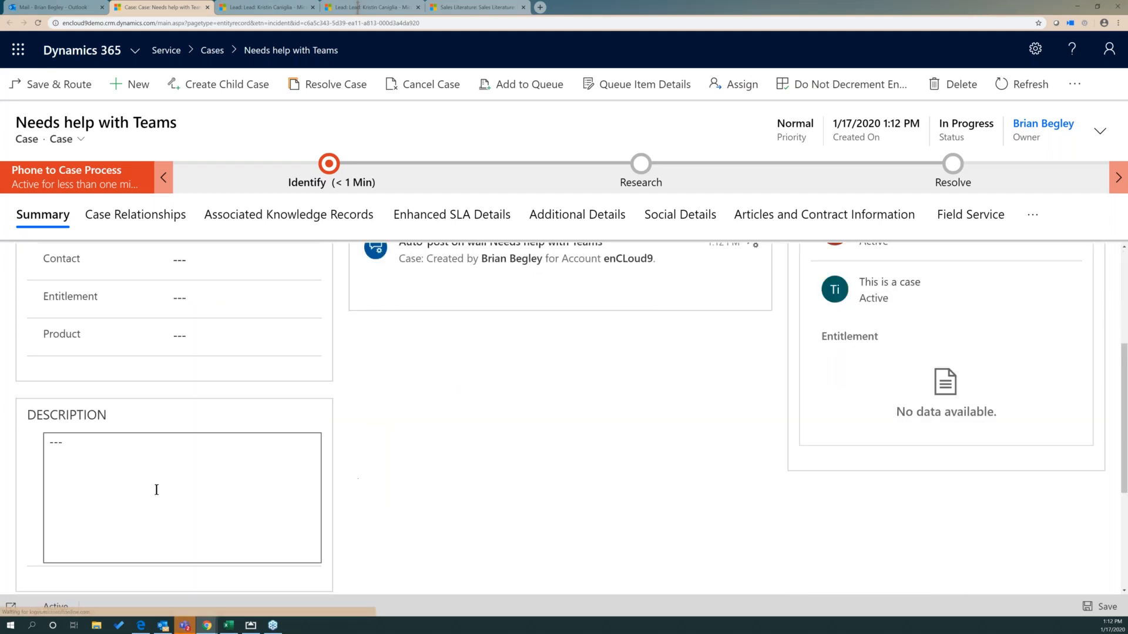
left_click(84, 461)
type("aASFs'df;sldf")
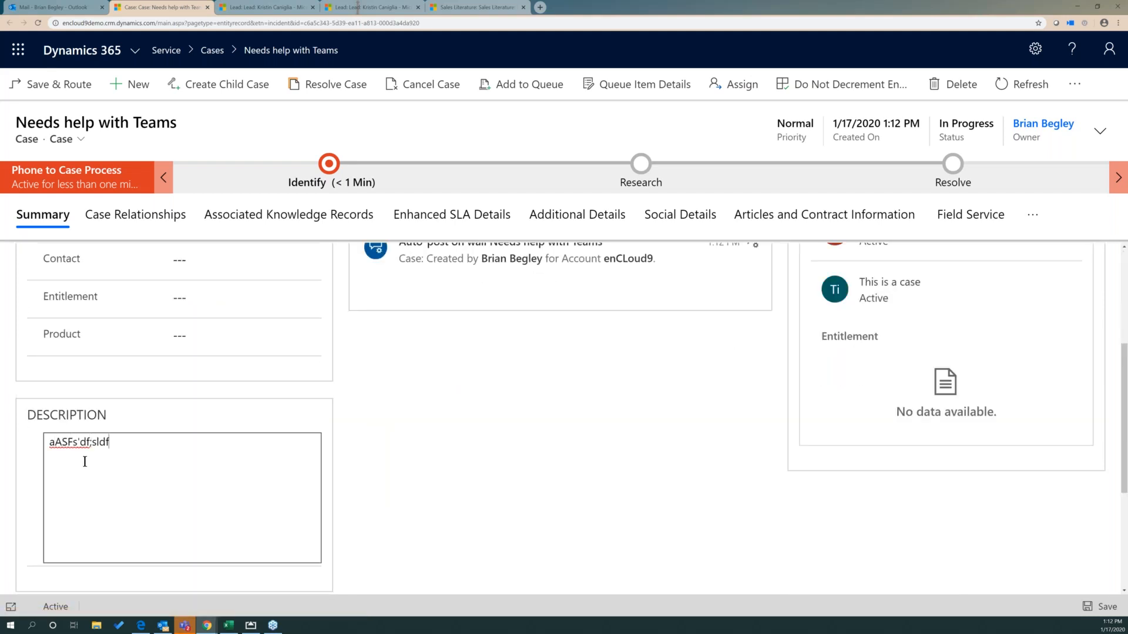
key("Tab")
scroll(382, 370, "up", 5)
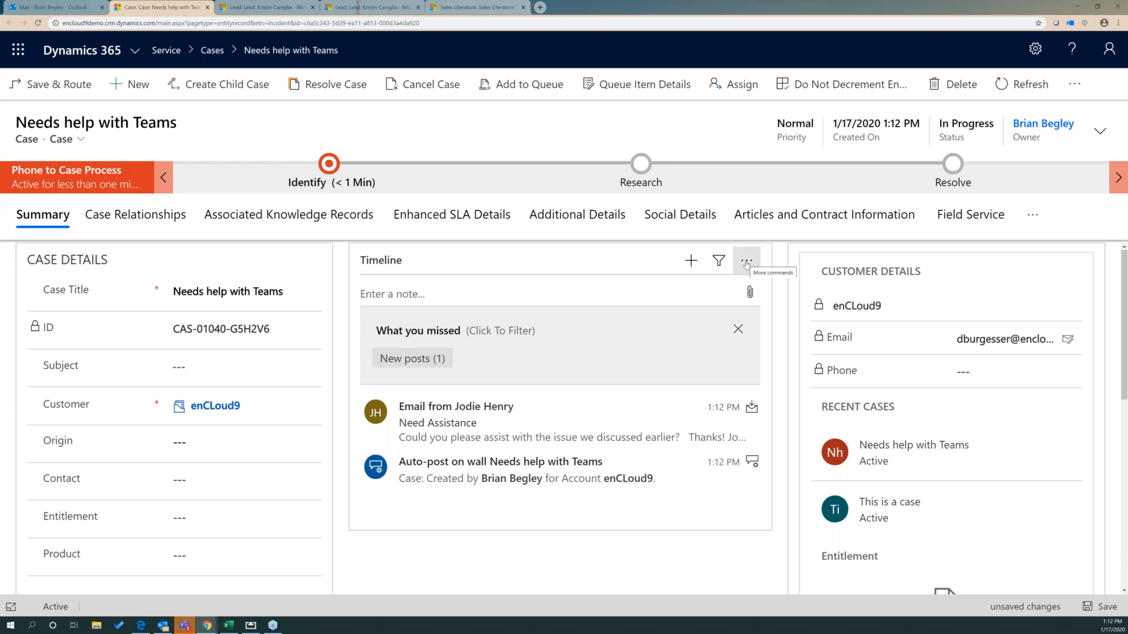
left_click(691, 260)
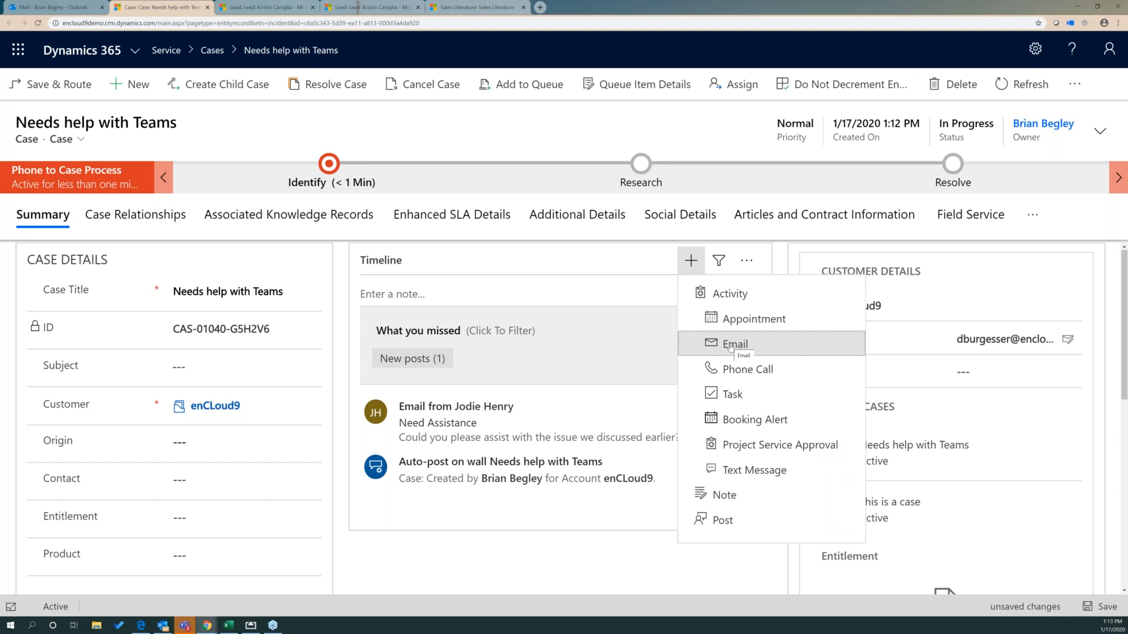
left_click(524, 259)
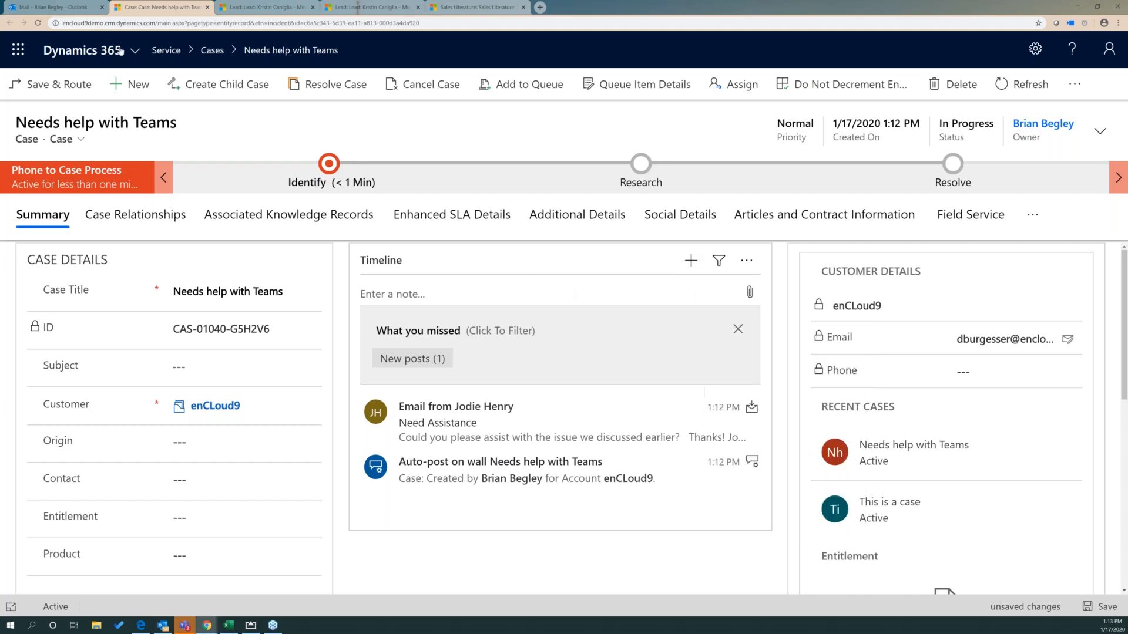
- Switch to Outlook mail, start a reply to all on the "Need Assistance" email, and open the Dynamics 365 add-in for it
left_click(53, 7)
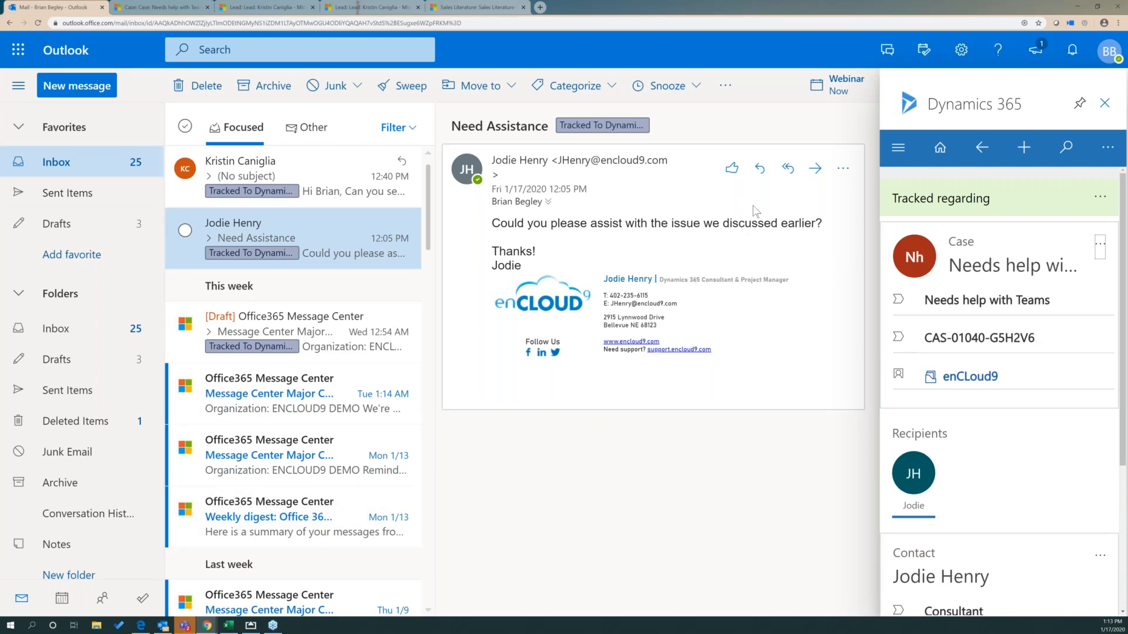
left_click(787, 170)
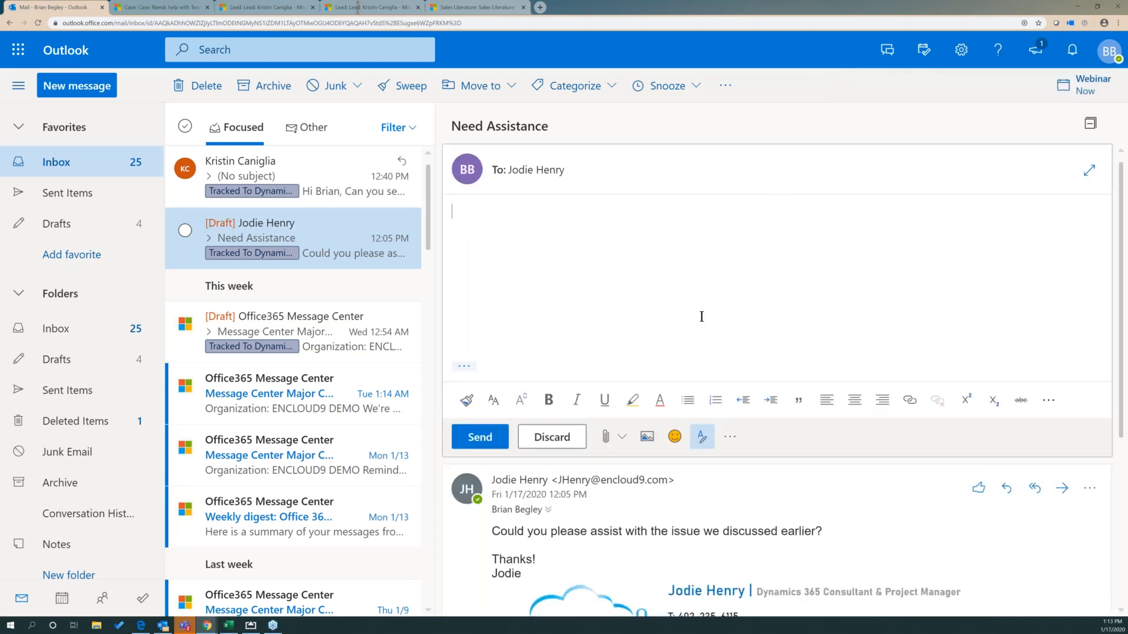
left_click(730, 436)
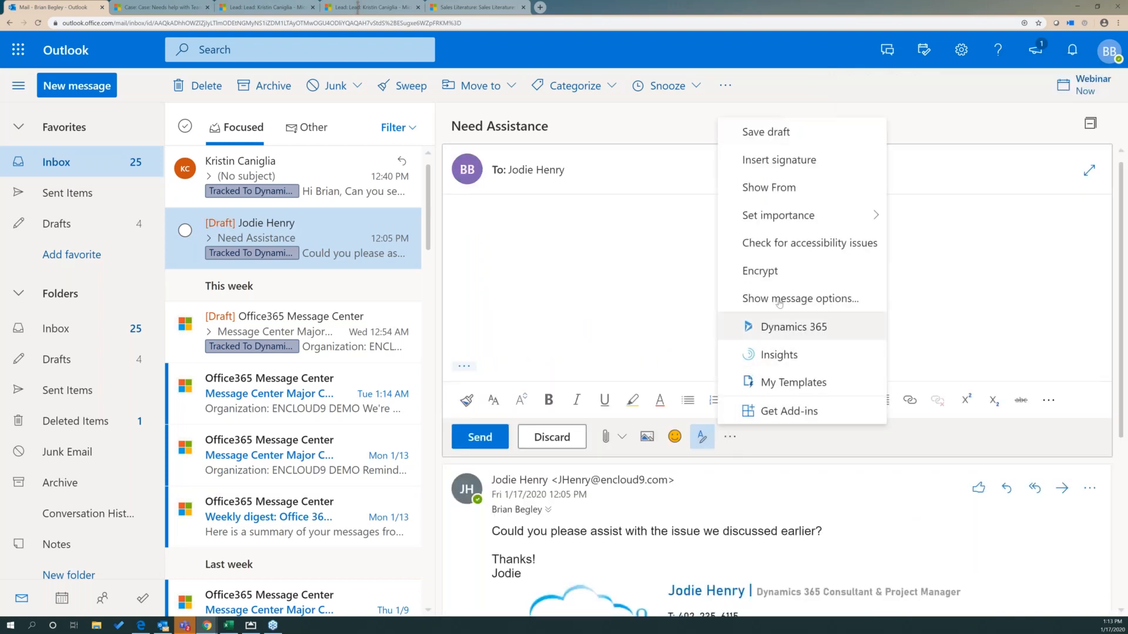
left_click(771, 329)
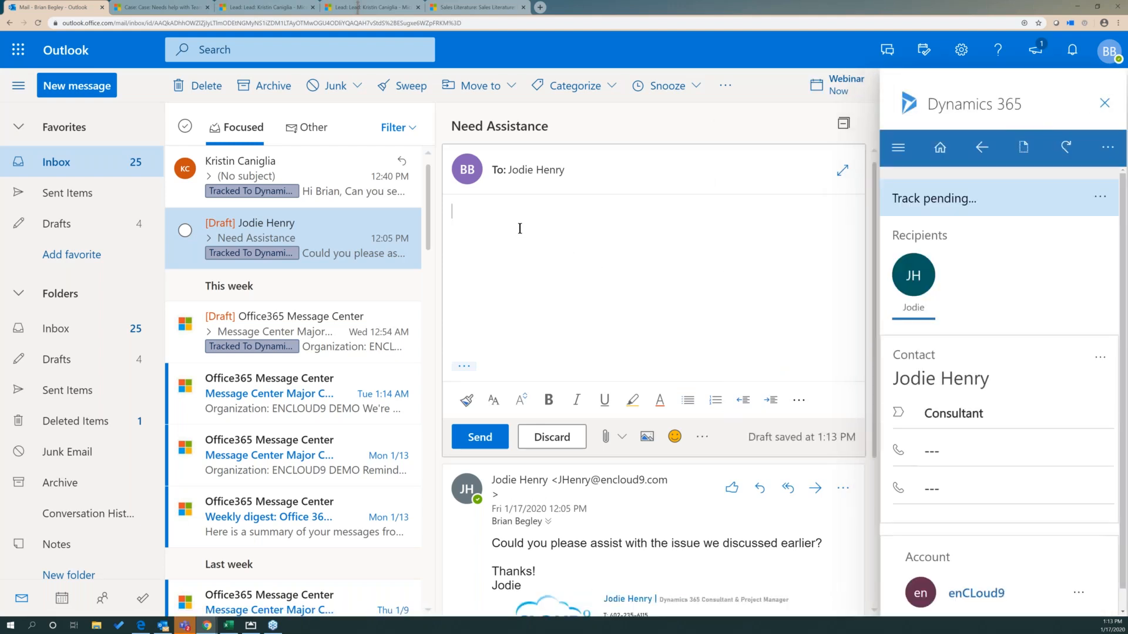
- Write a greeting with the recipient's first name and the message "Here is a KB to solve your issue please lt me know if you need any other help"
type("Jodie:  ")
type("Here i")
type("s a KB to solv")
type("e your ")
type("iss")
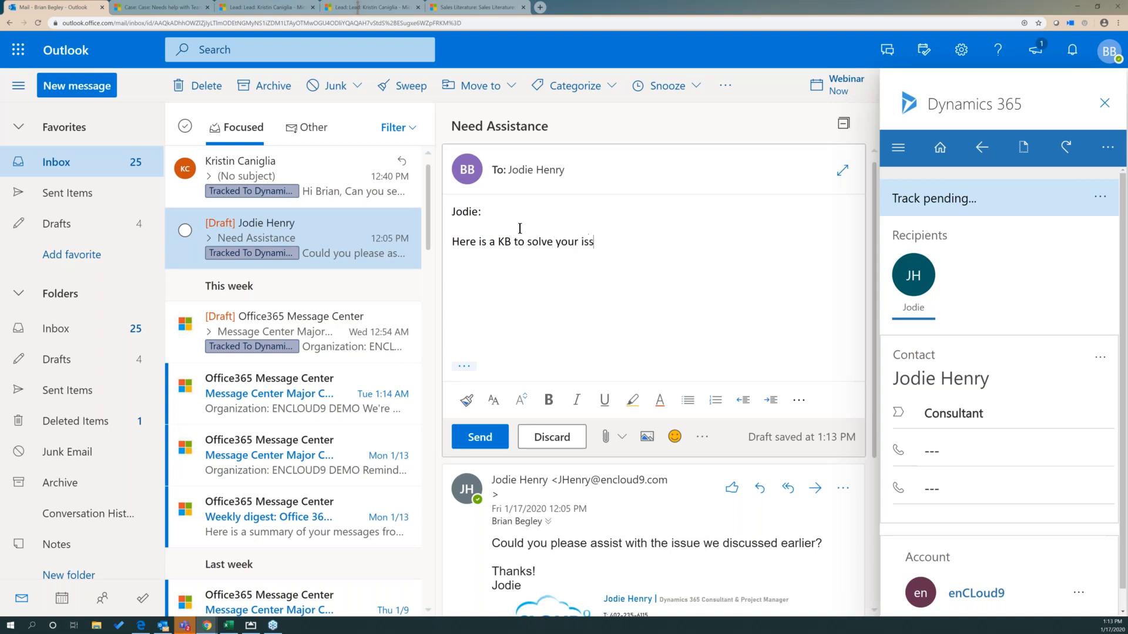
type("ue pleaselet me know if you need any other")
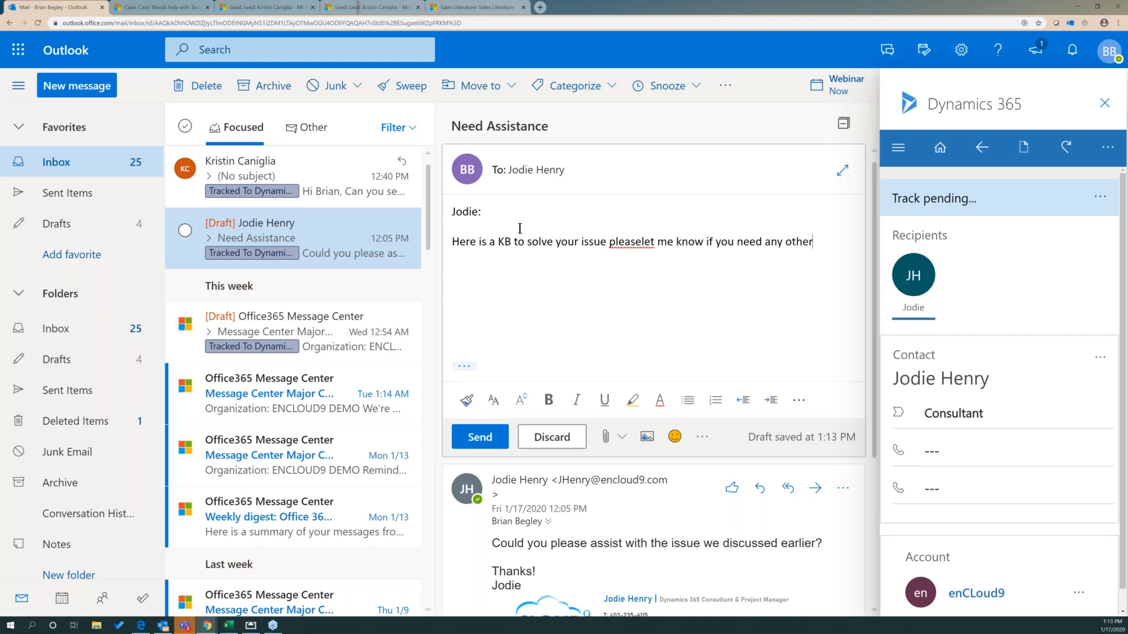
type(" help")
left_click(642, 241)
type("l")
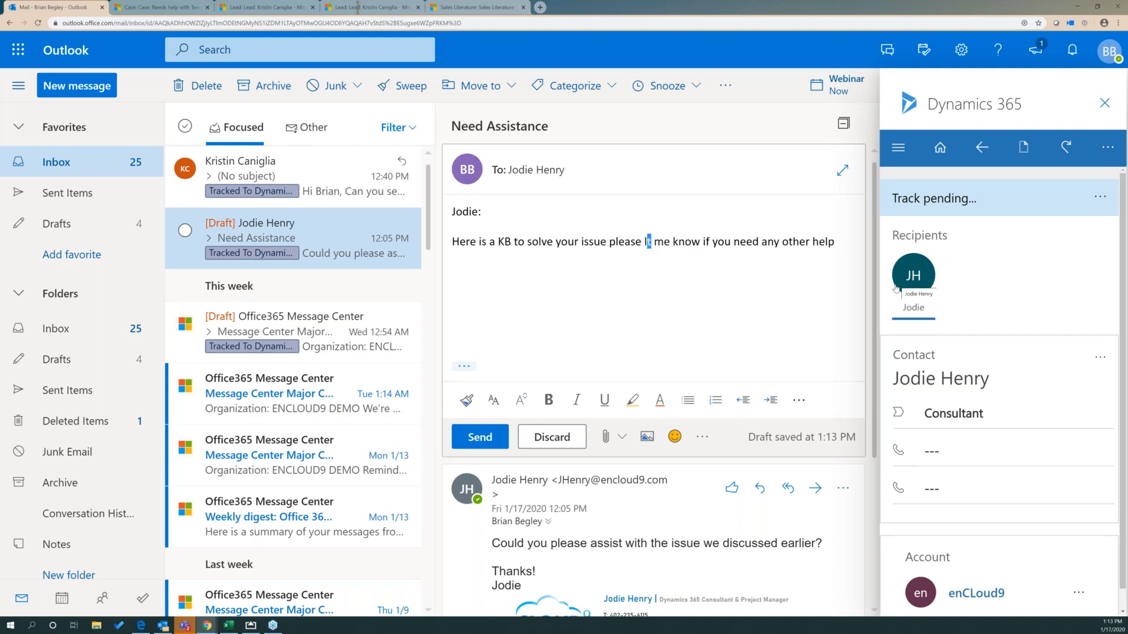
left_click(451, 260)
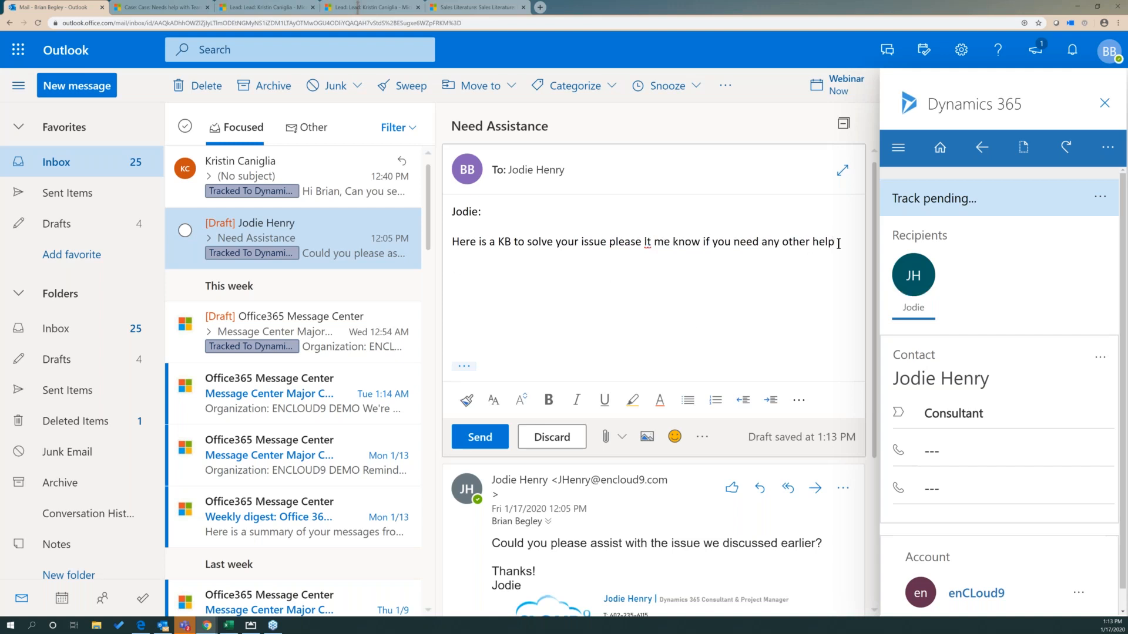
- Insert the knowledge article KA-01008 Return Authorization into the reply from Dynamics 365
left_click(1024, 149)
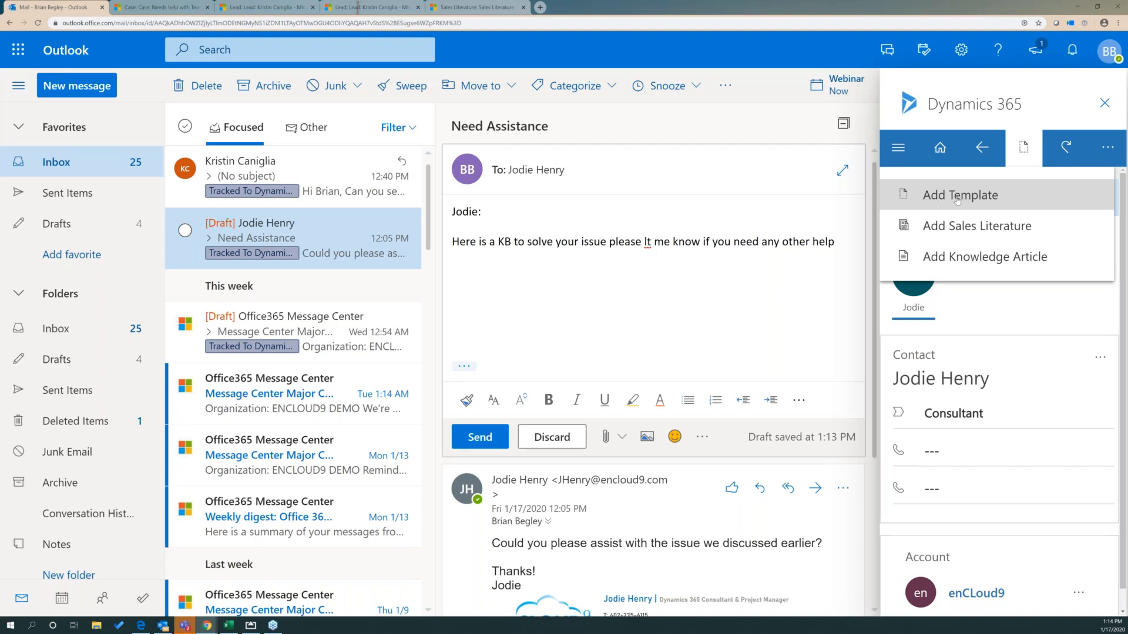
left_click(940, 262)
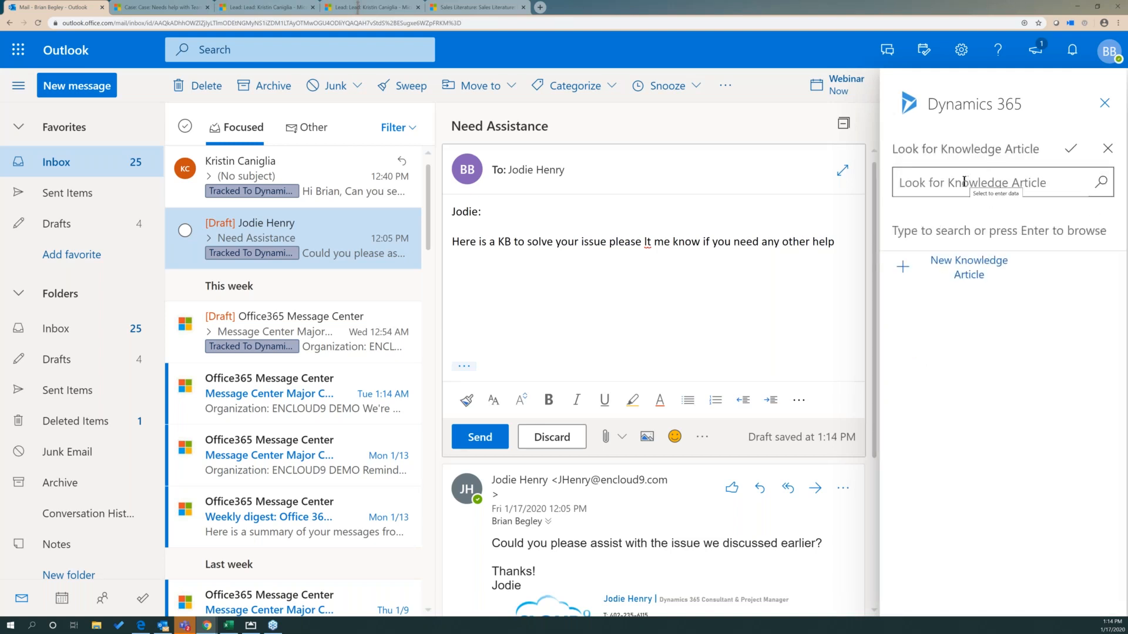
left_click(964, 182)
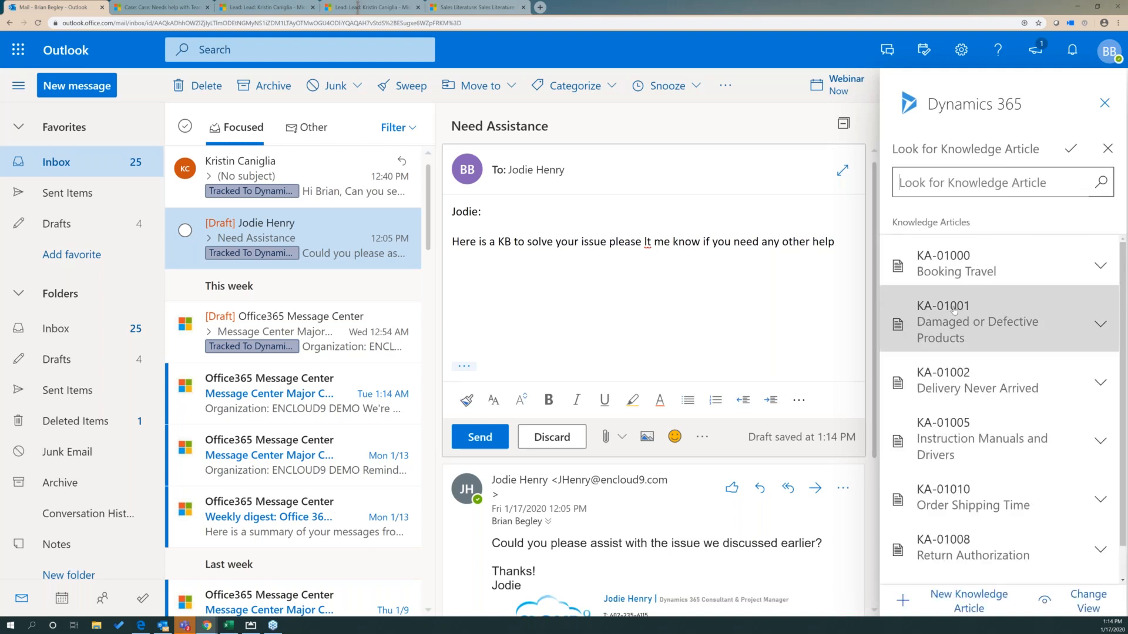
scroll(975, 352, "down", 1)
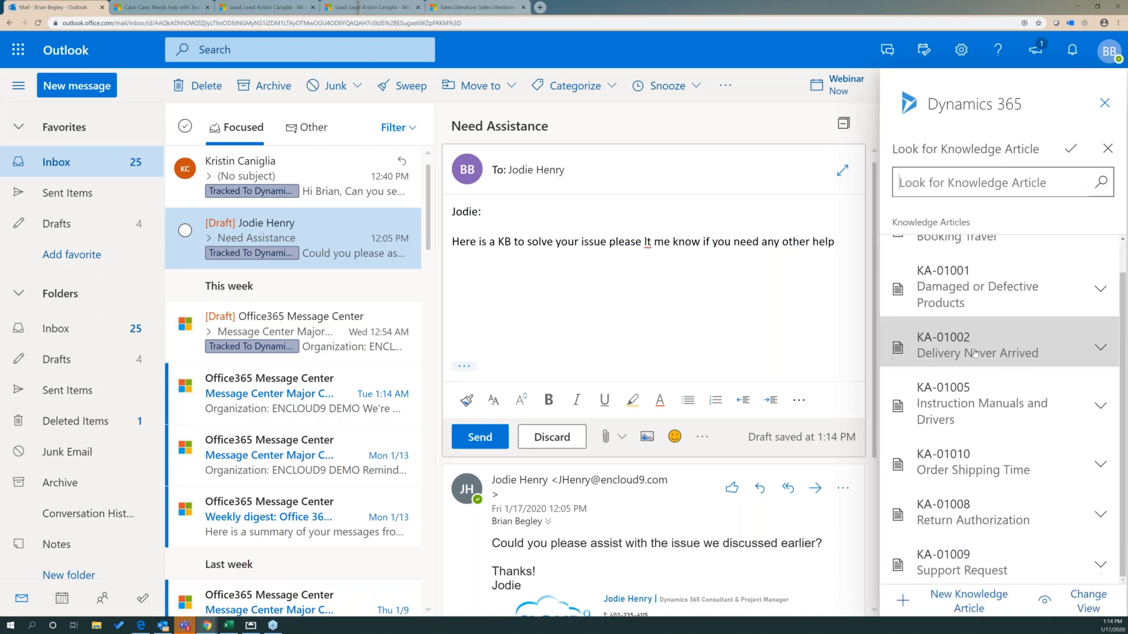
left_click(965, 516)
left_click(1018, 587)
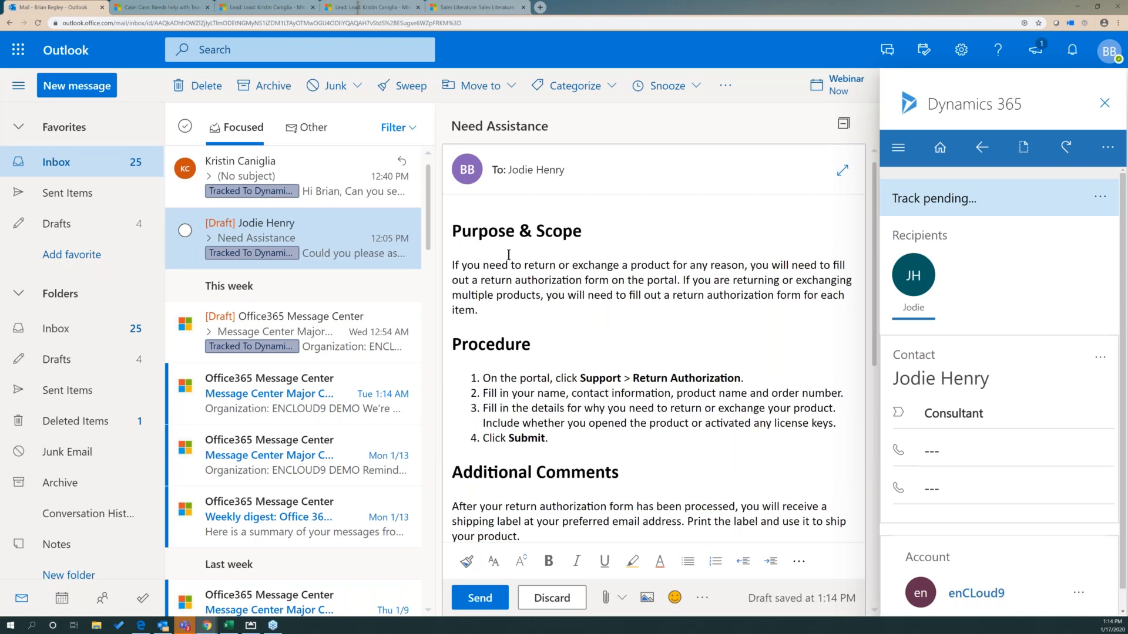
- Review the inserted article content in the reply and send the email
scroll(509, 255, "down", 4)
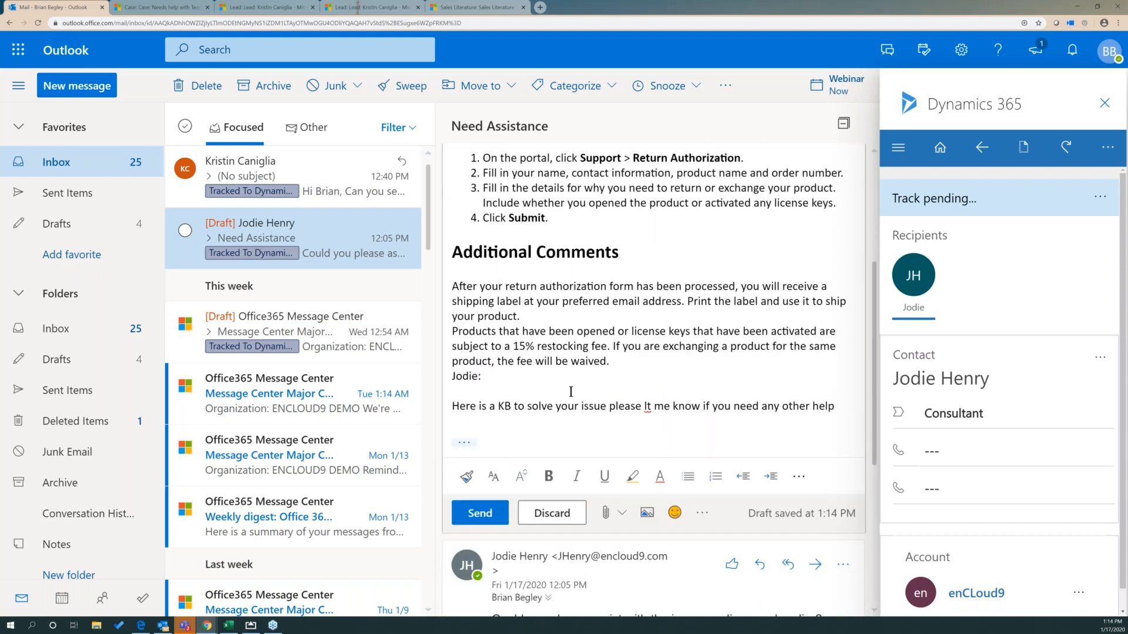
scroll(487, 234, "up", 4)
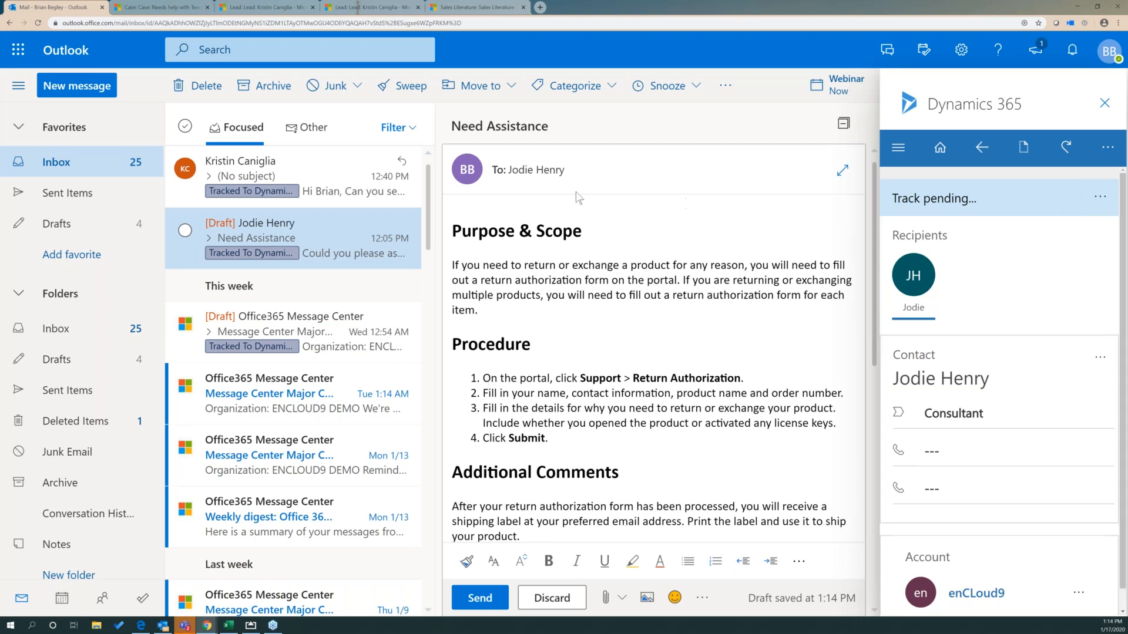
left_click(477, 600)
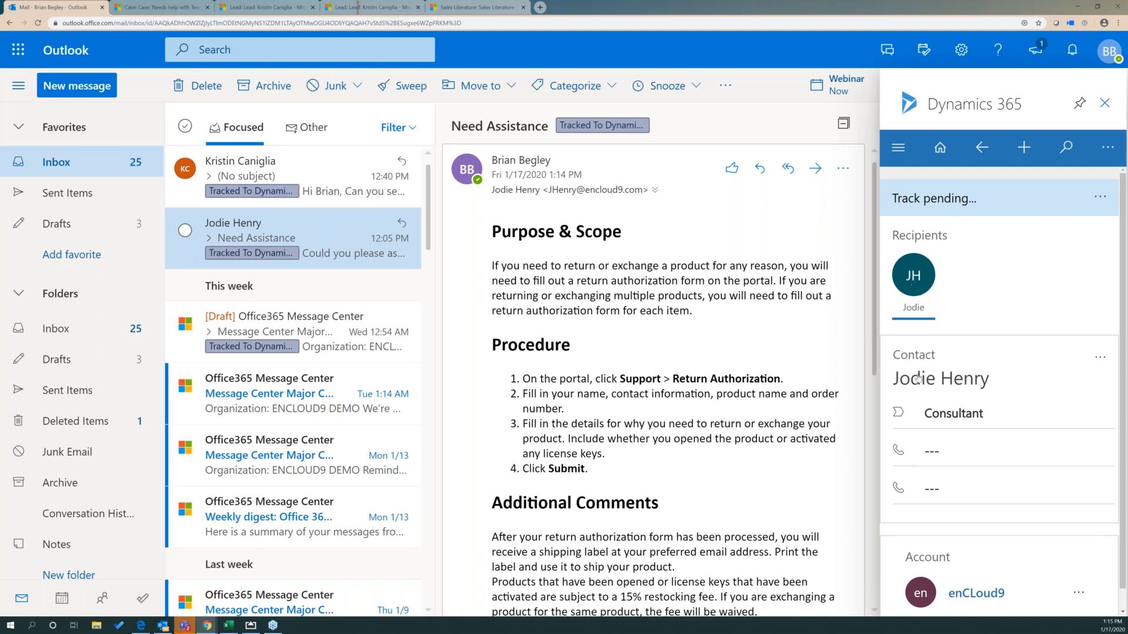
- Open the email contact's record in Dynamics 365 and examine its timeline, opportunities and cases
left_click(1100, 357)
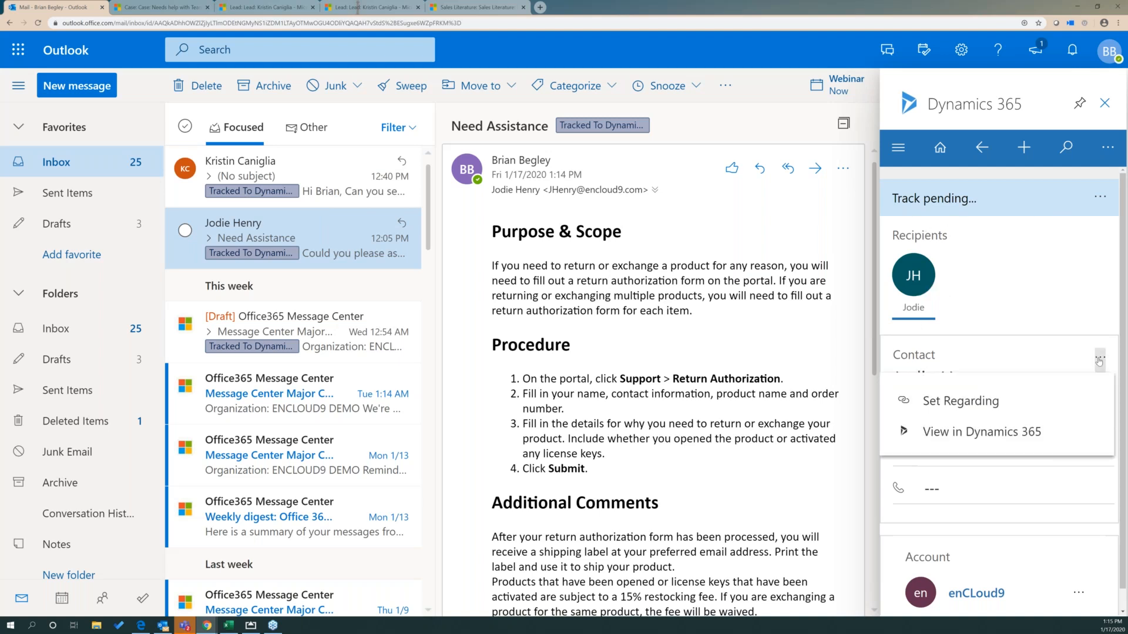
left_click(961, 439)
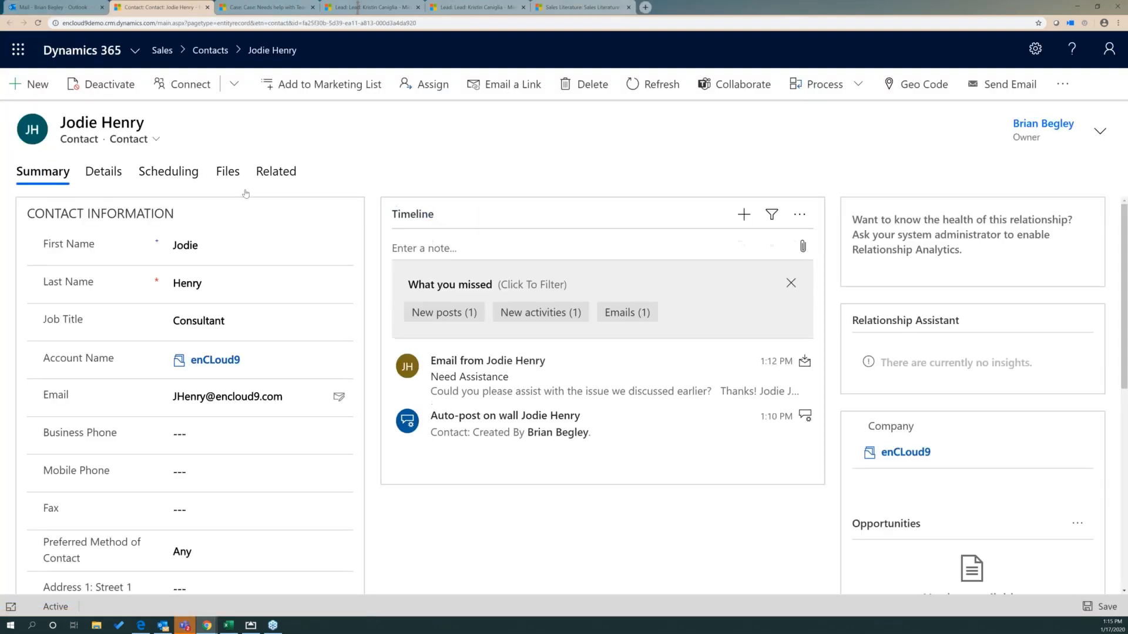
left_click(508, 383)
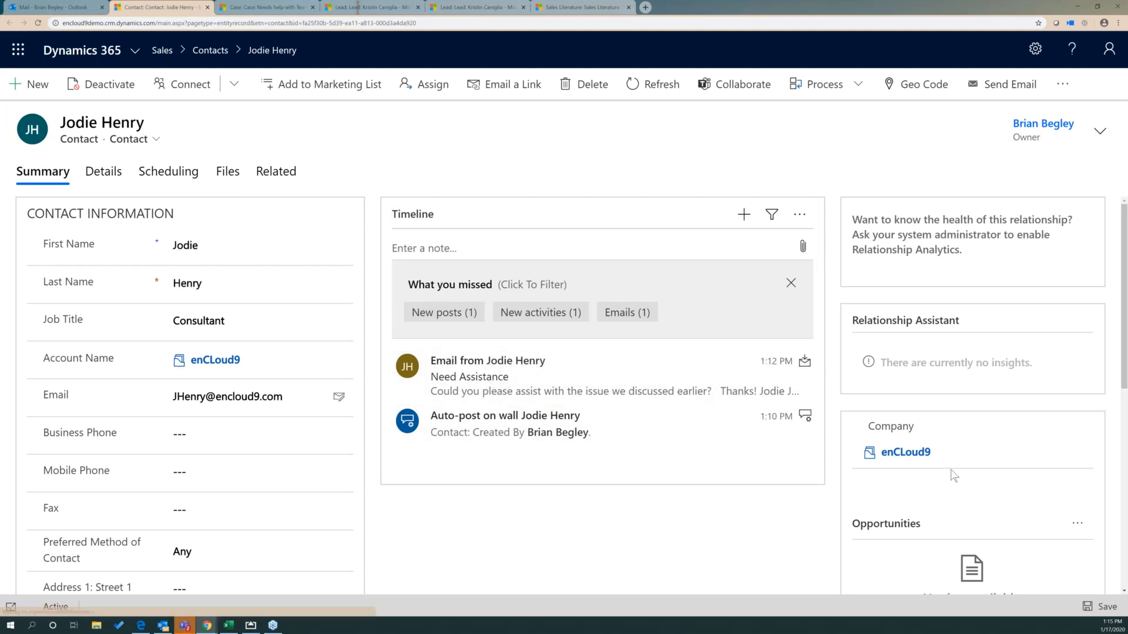
scroll(952, 475, "down", 1)
scroll(949, 435, "down", 5)
scroll(866, 360, "up", 6)
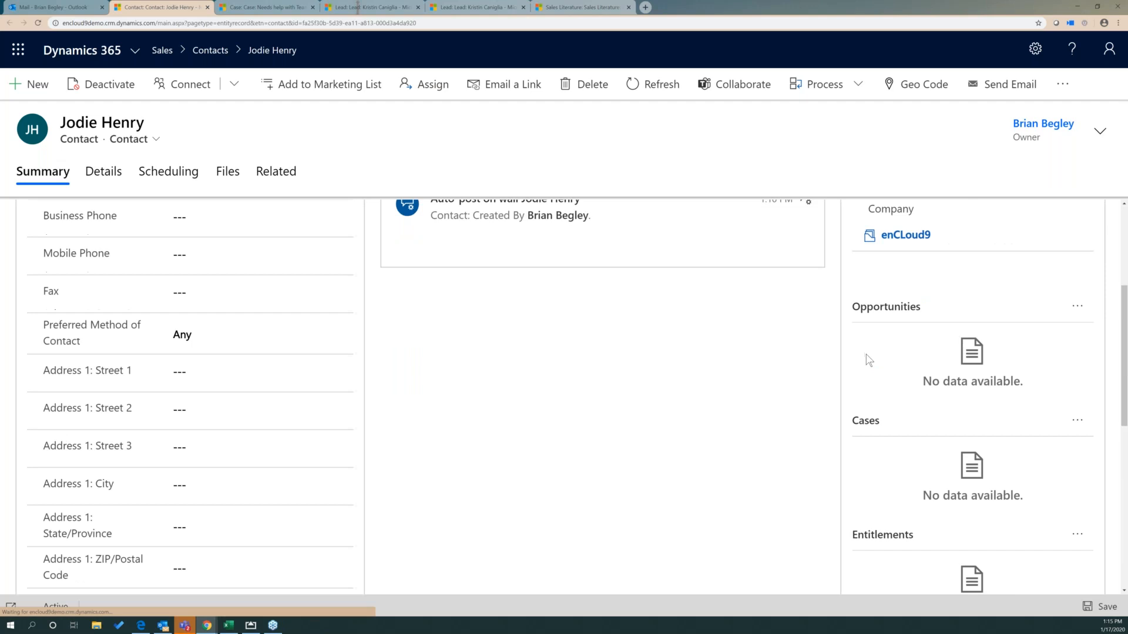
- Open the enCLoud9 account, show its recent cases, and open the case "Needs help with Teams"
left_click(211, 363)
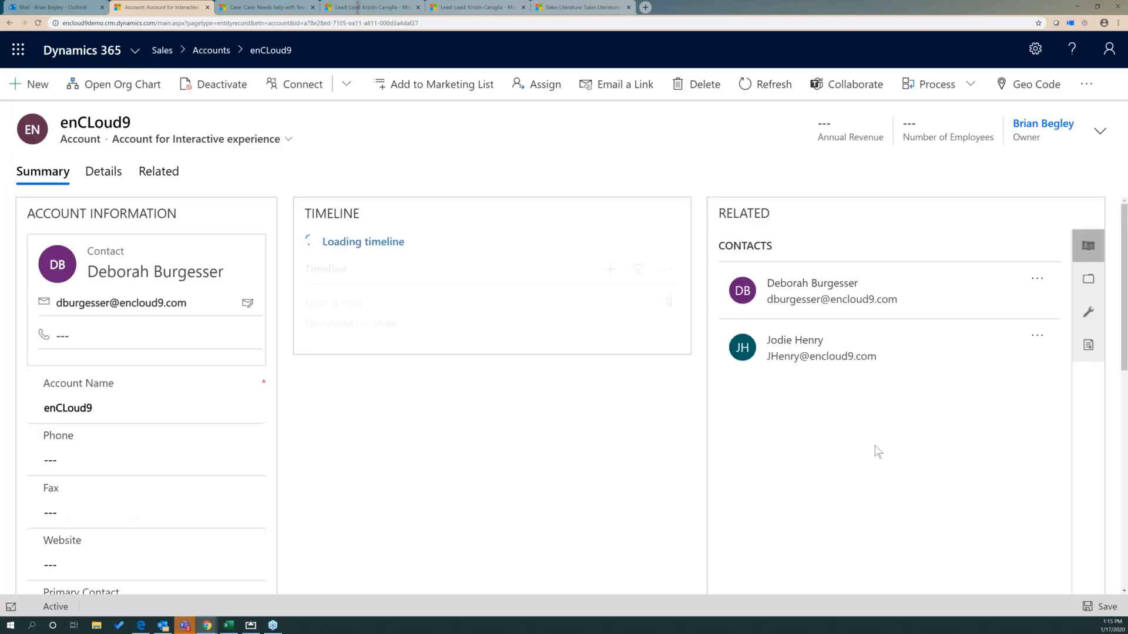
left_click(1075, 310)
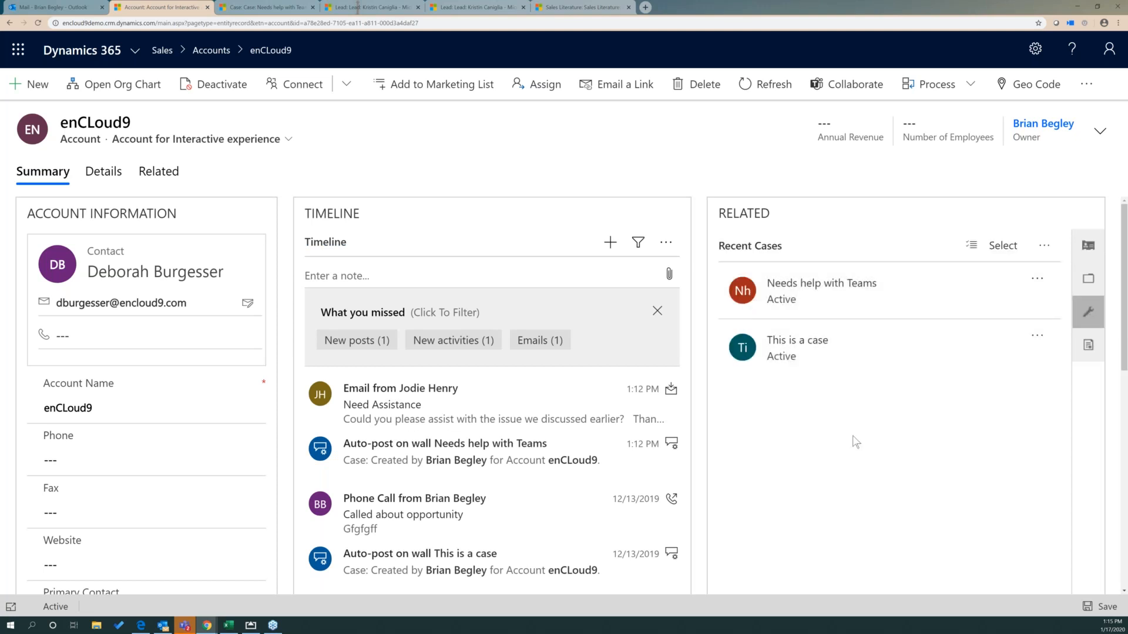
left_click(1038, 280)
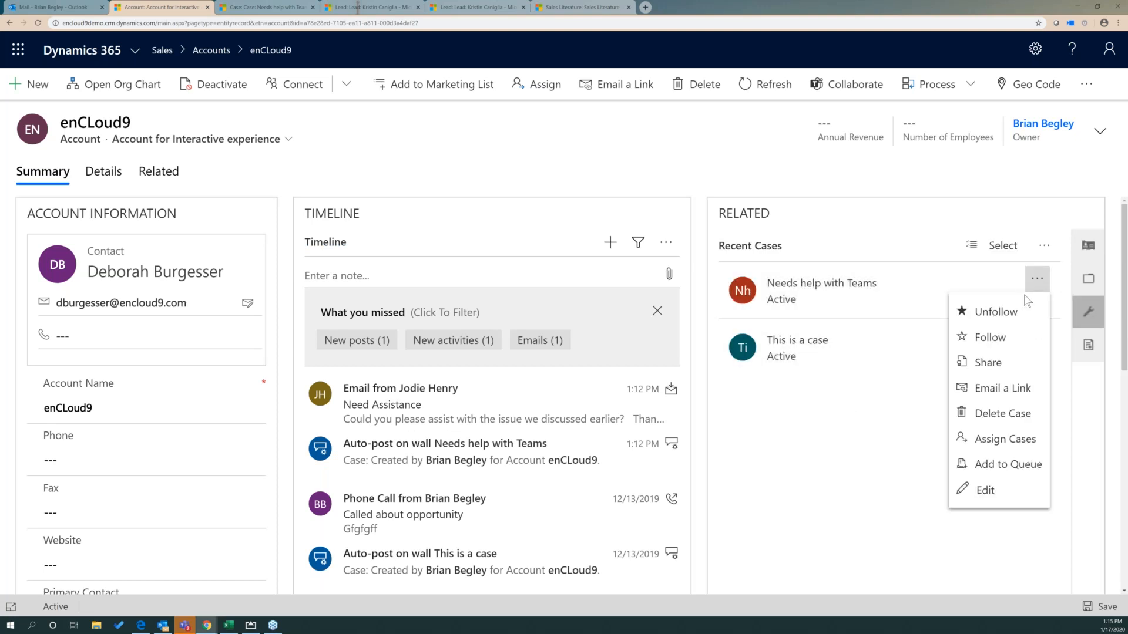
left_click(980, 494)
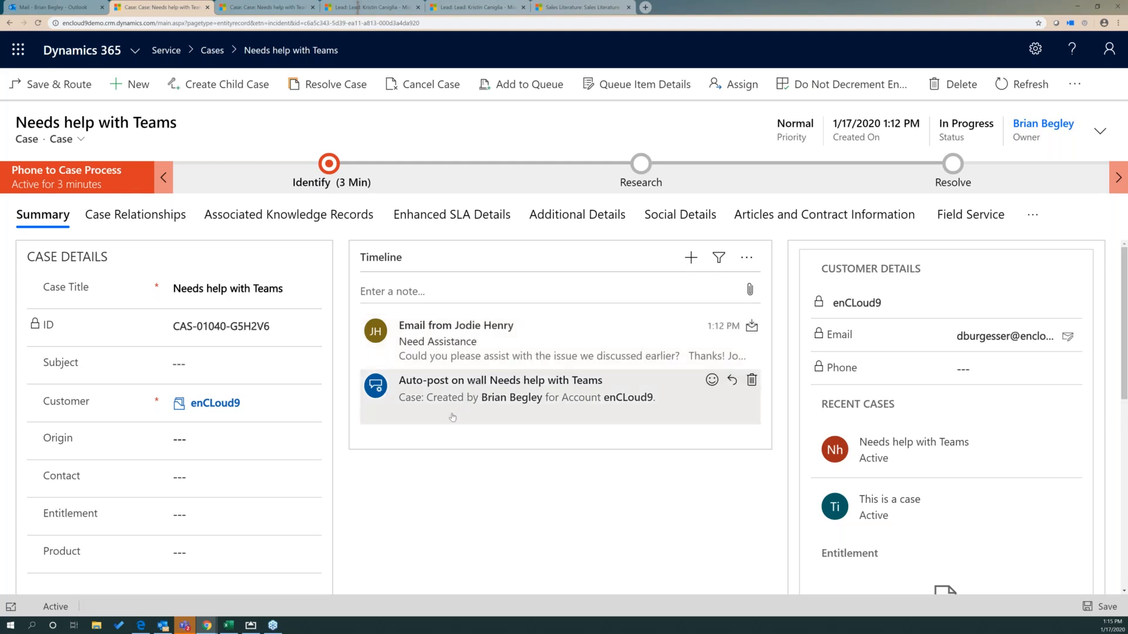
- Examine the case's summary details and its associated knowledge records, ending back on the summary
scroll(648, 528, "down", 1)
scroll(648, 529, "down", 5)
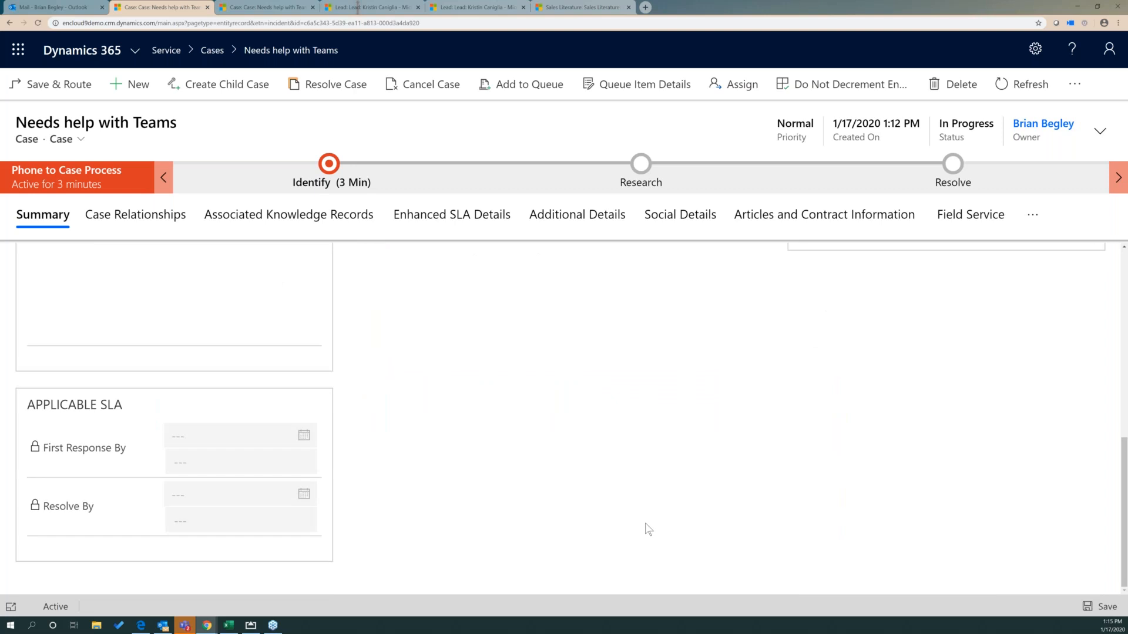
left_click(270, 216)
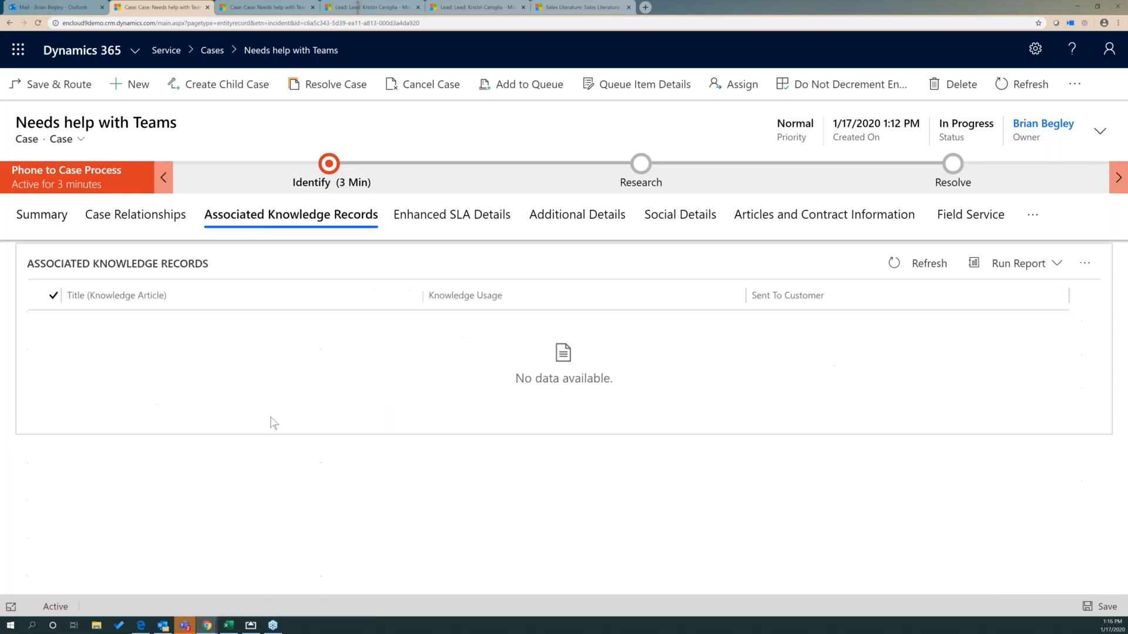
left_click(38, 215)
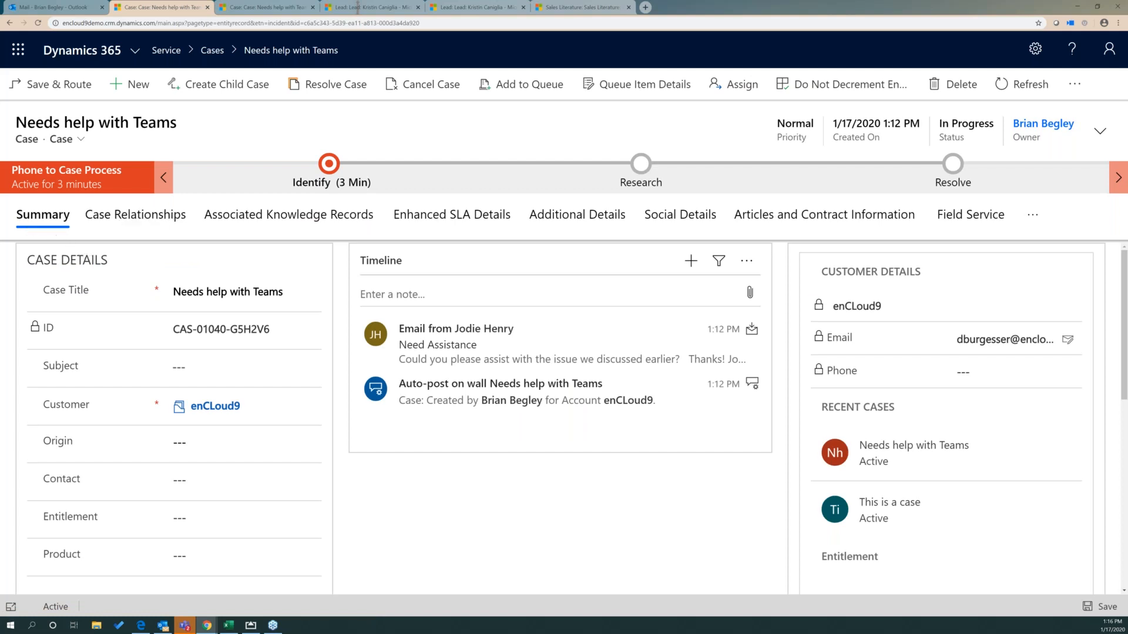
- Switch to the Outlook calendar and close the Webinar reminder
left_click(61, 11)
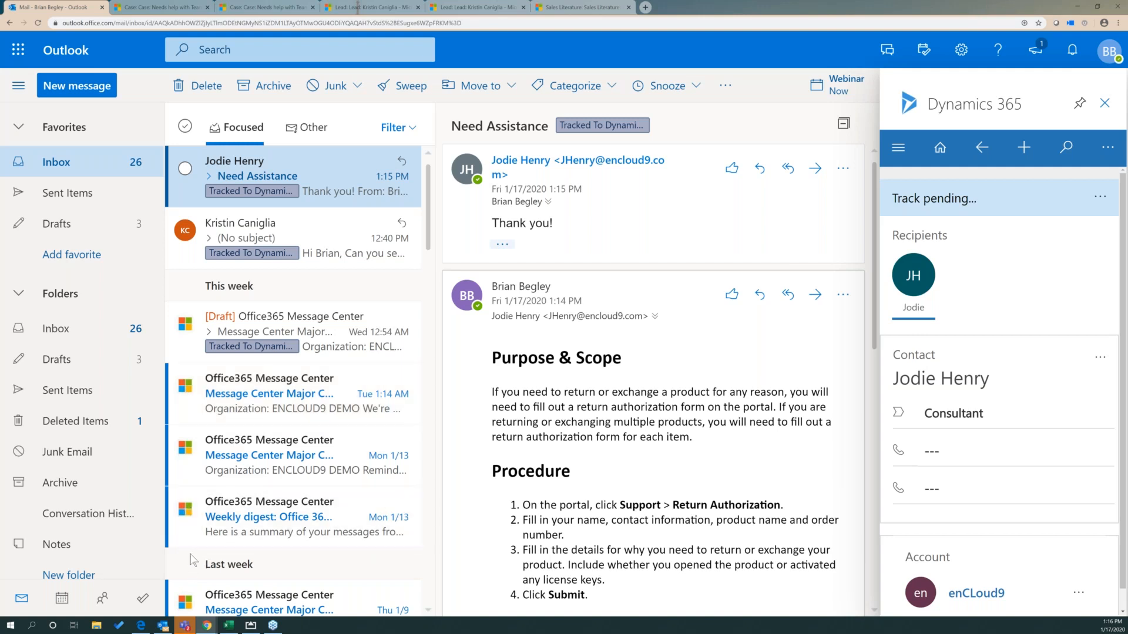
left_click(61, 601)
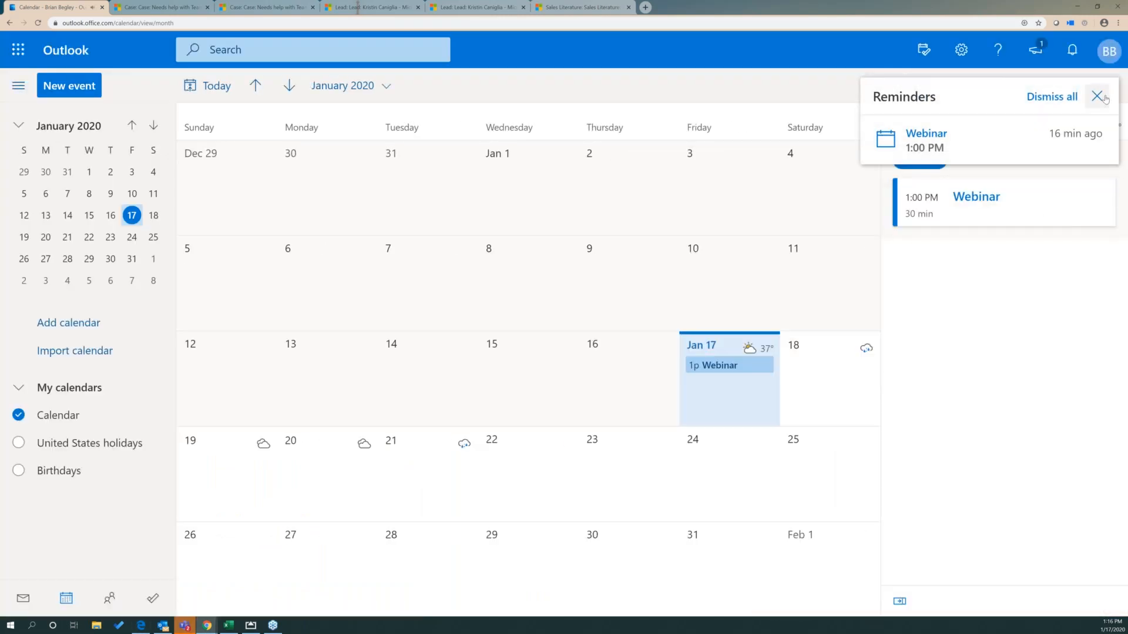
left_click(1097, 95)
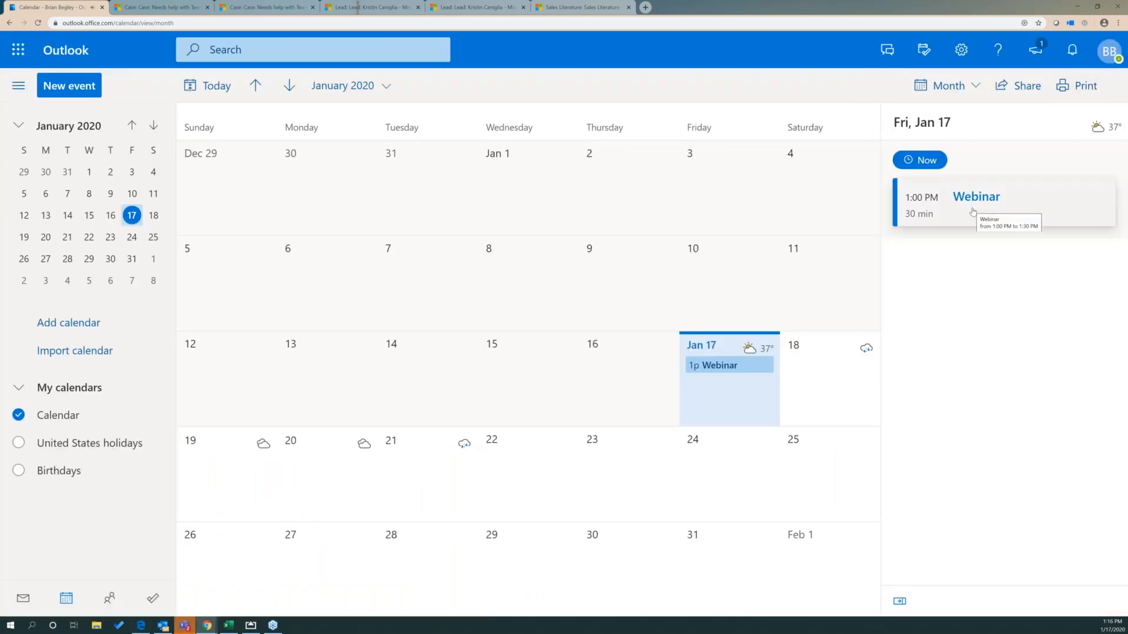
- Open the January 17 Webinar event in the full editing form and show the Dynamics 365 add-in for it
left_click(728, 366)
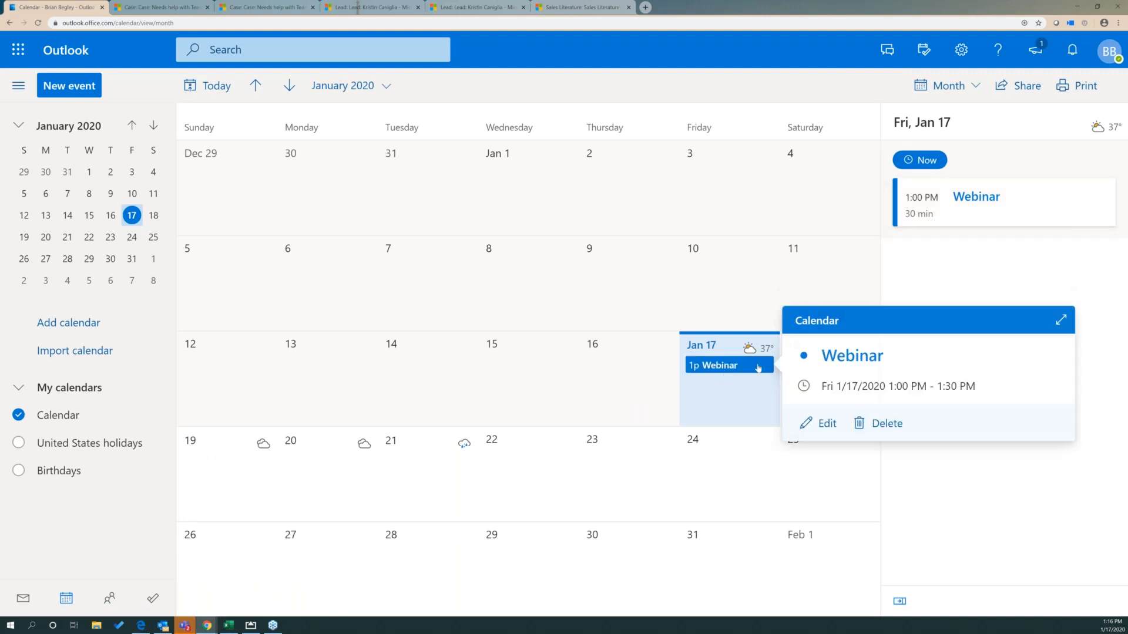
left_click(808, 424)
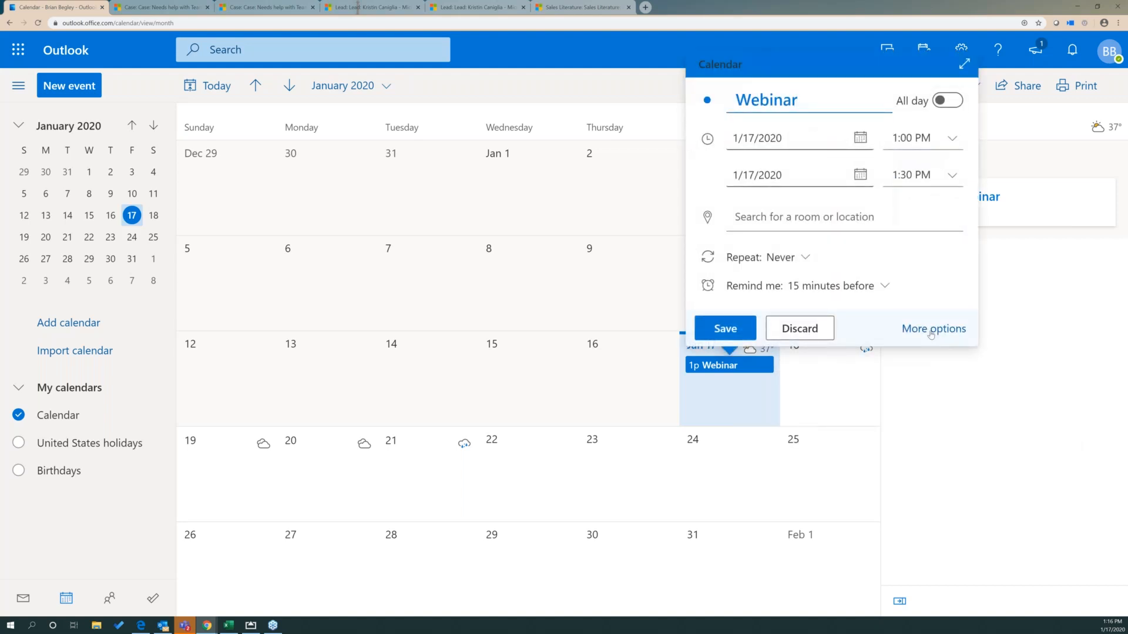
left_click(927, 330)
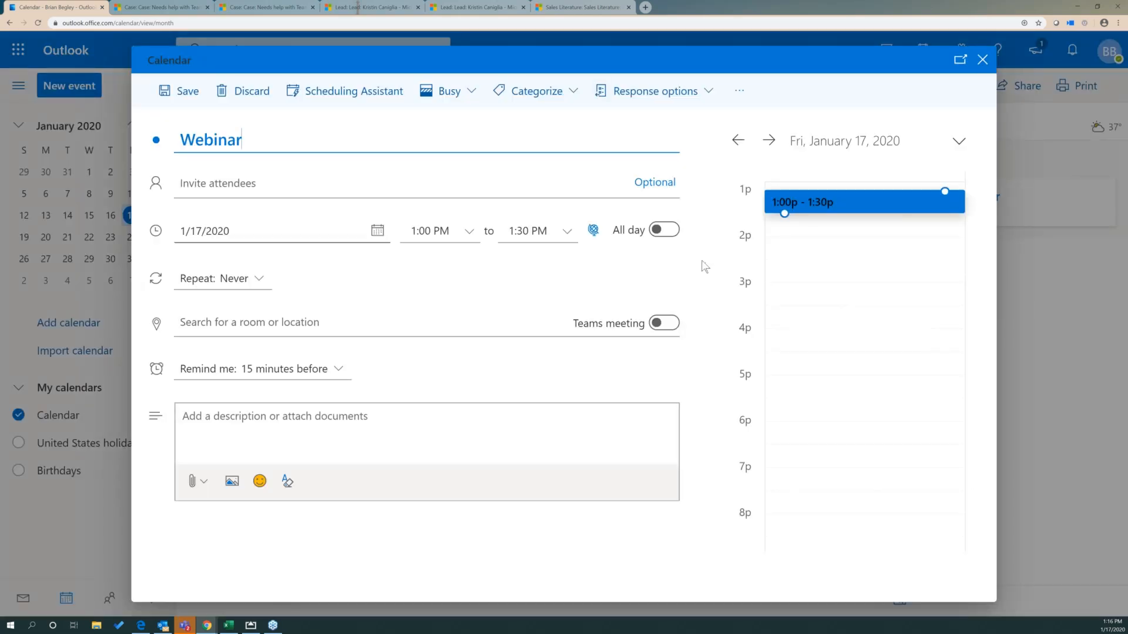
left_click(739, 91)
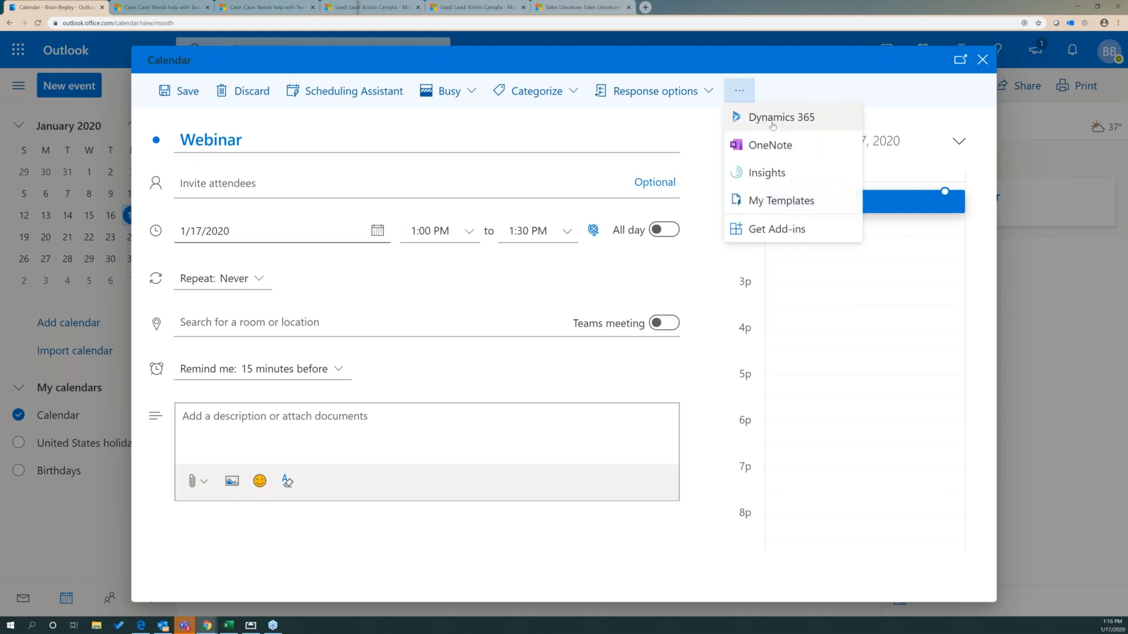
left_click(773, 121)
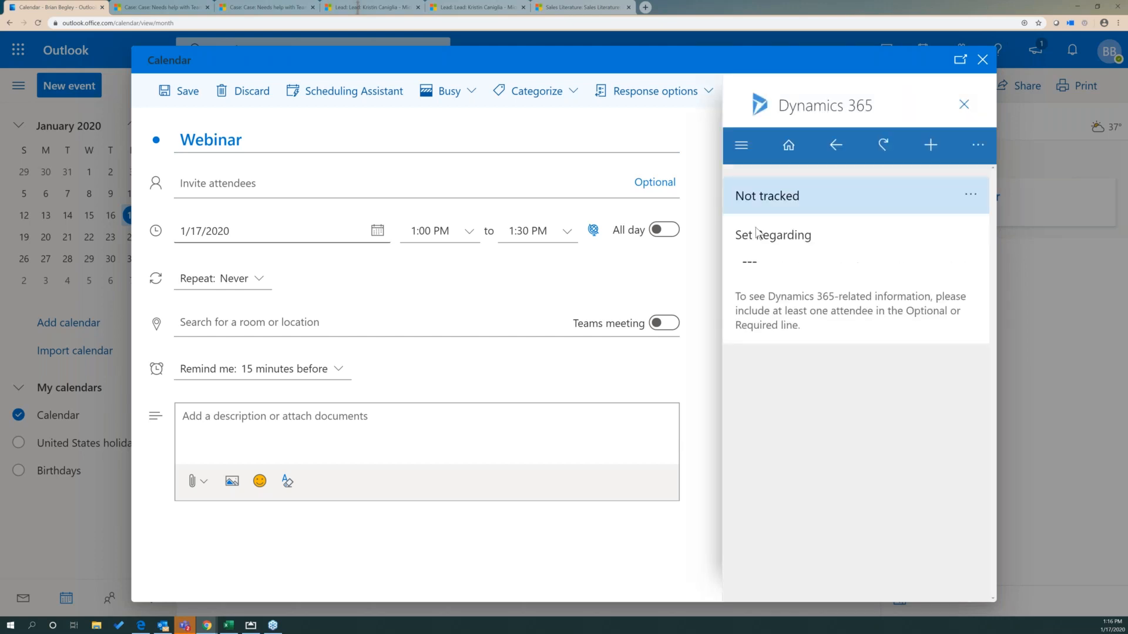
- Track the Webinar event regarding the case "Needs help with Teams", view that case, and close the event form
left_click(973, 199)
left_click(759, 259)
left_click(759, 259)
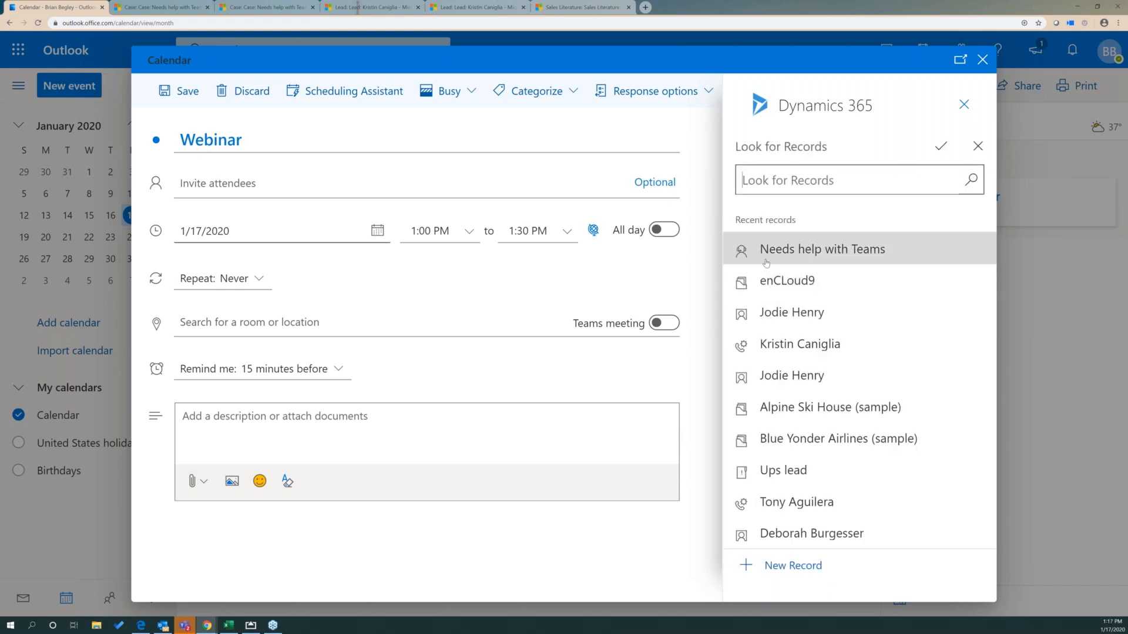
left_click(759, 259)
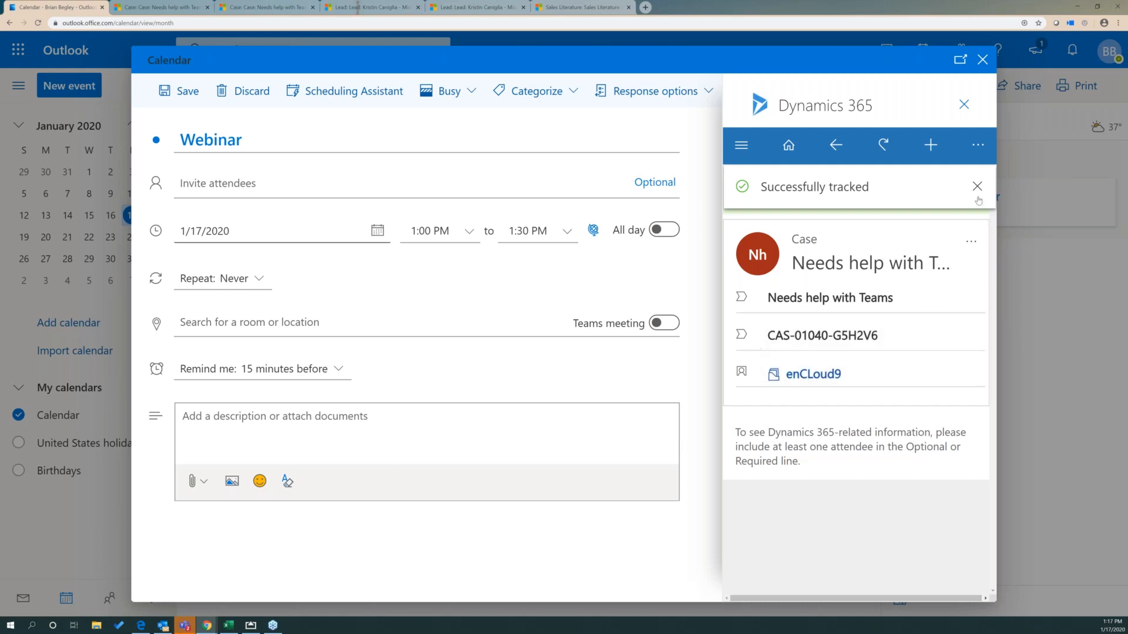
left_click(849, 269)
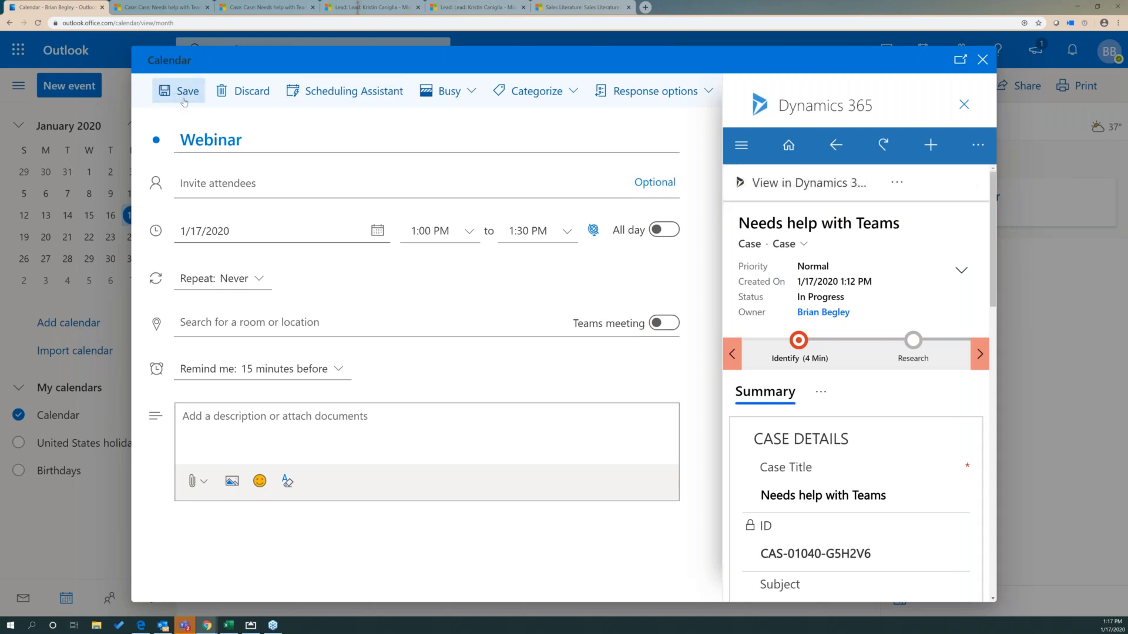
left_click(982, 60)
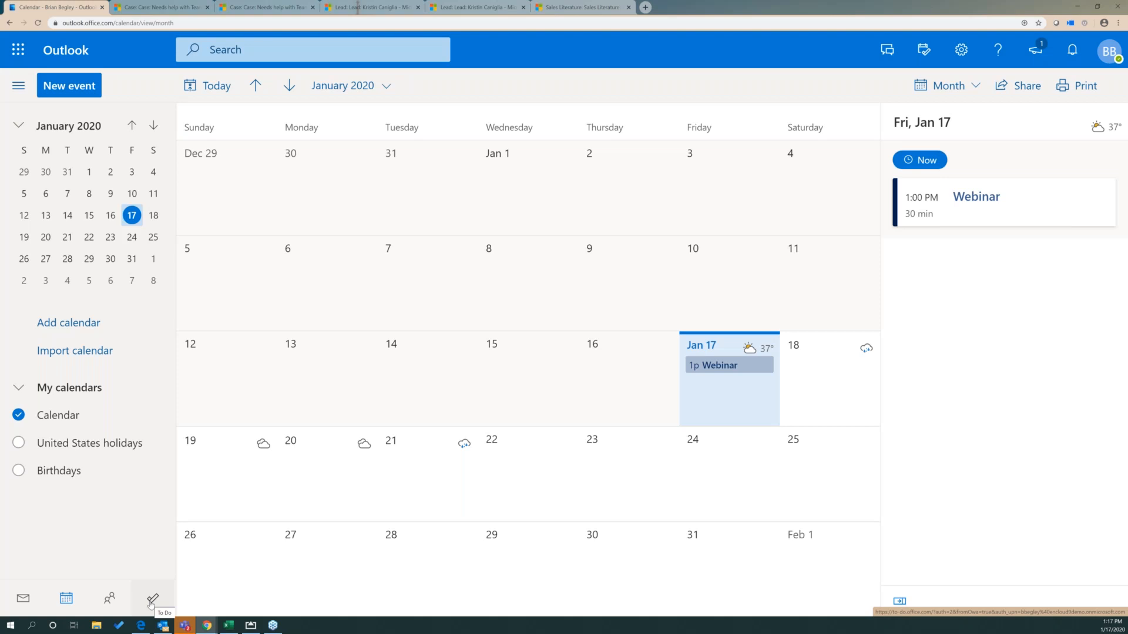
- Switch to the contacts, dismiss the reminders, and open the lead contact's edit form with its choice of additional fields
left_click(110, 600)
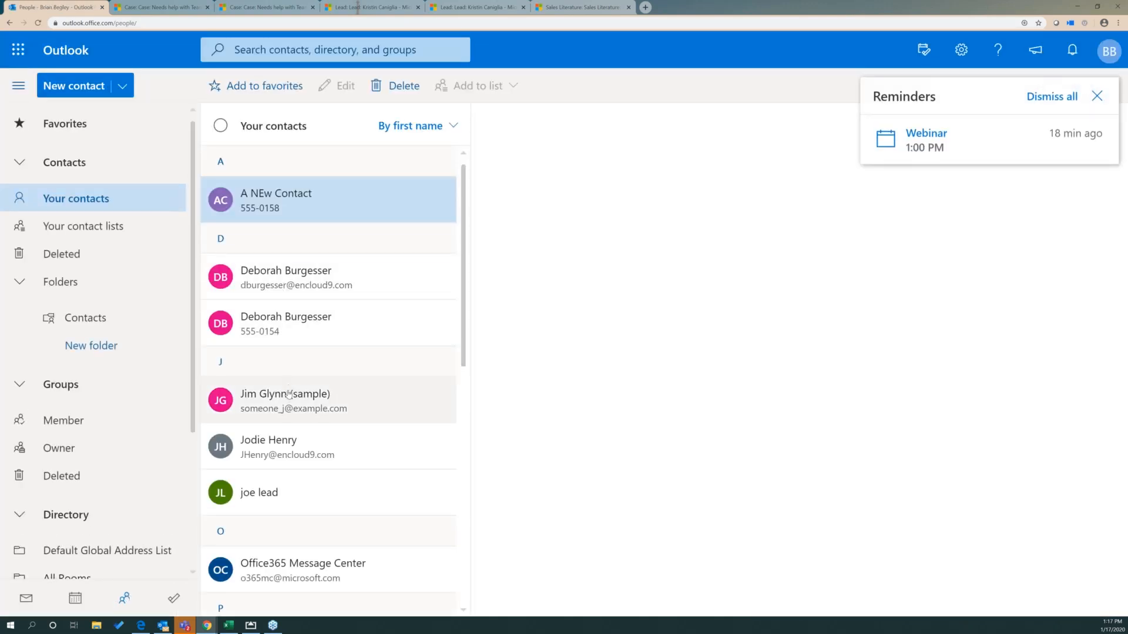
scroll(288, 387, "down", 4)
left_click(270, 279)
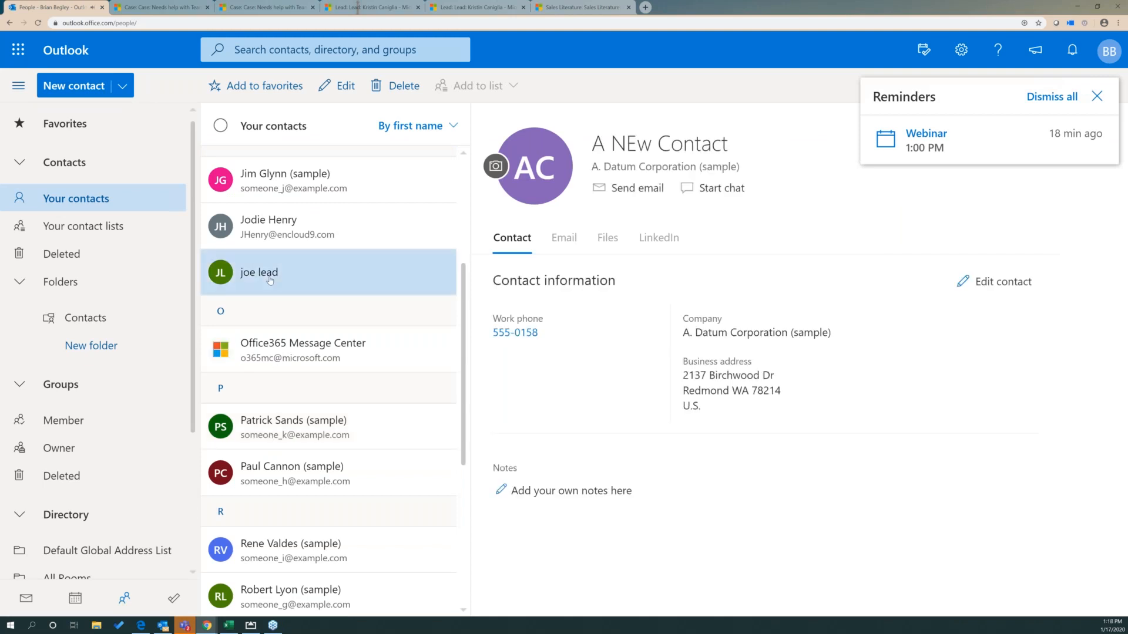
left_click(1045, 102)
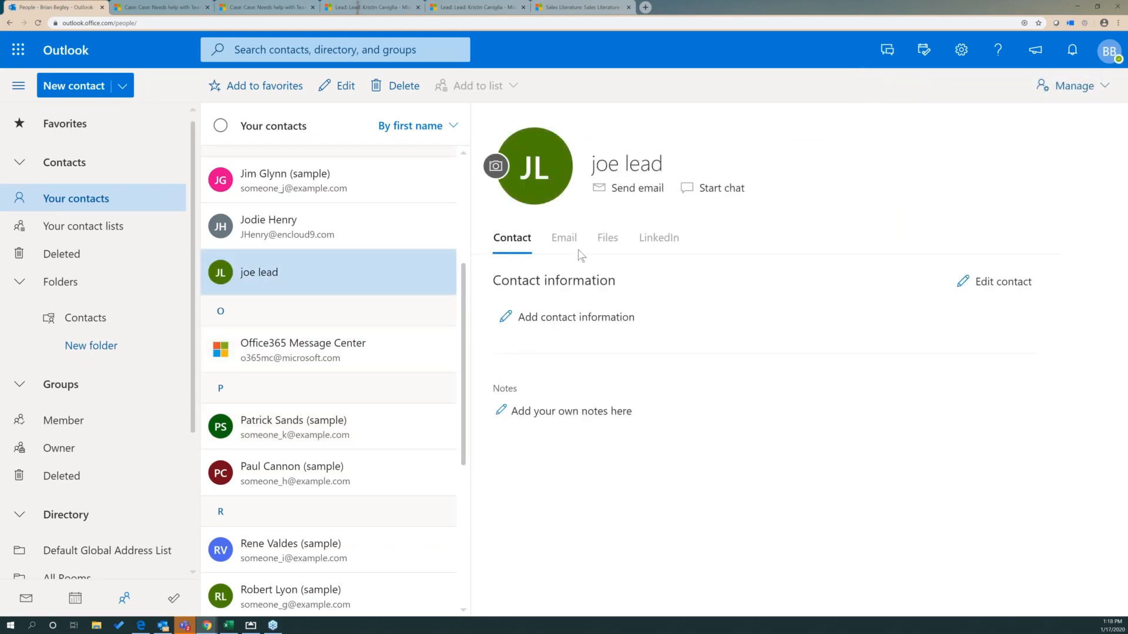
left_click(970, 288)
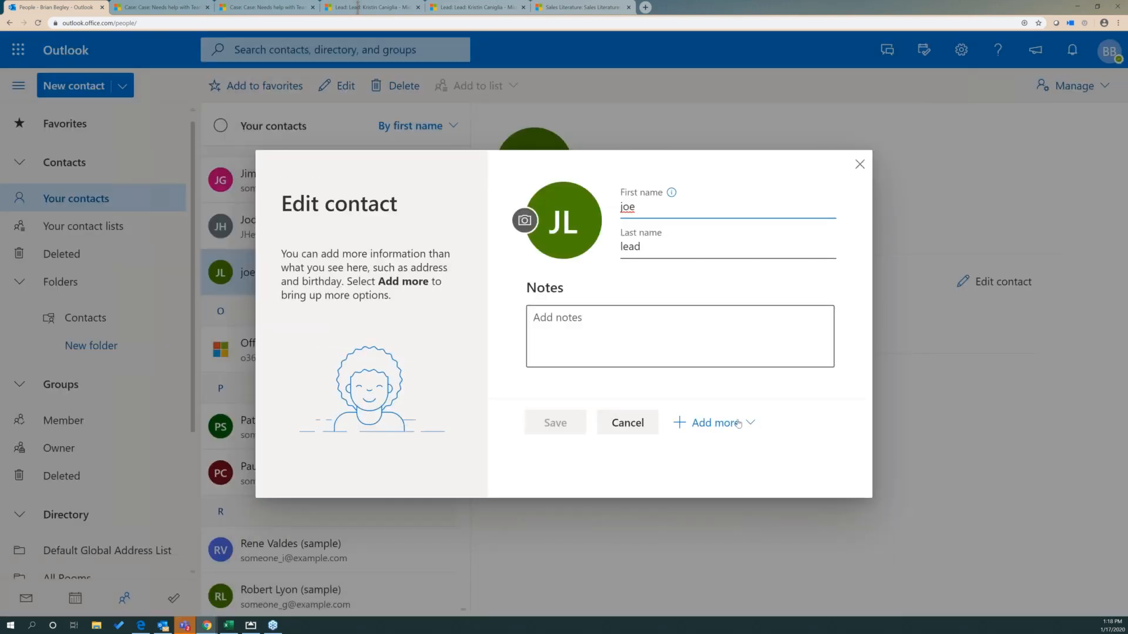
left_click(749, 424)
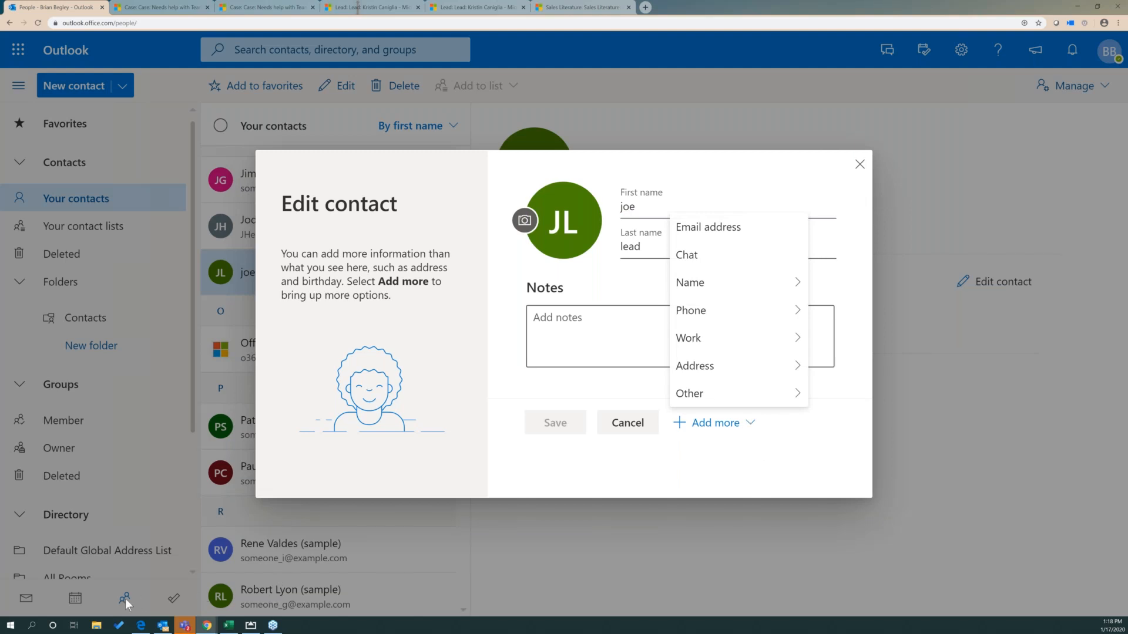
- Switch to desktop Outlook and open the Dynamics 365 add-in page for contact tracking
left_click(162, 625)
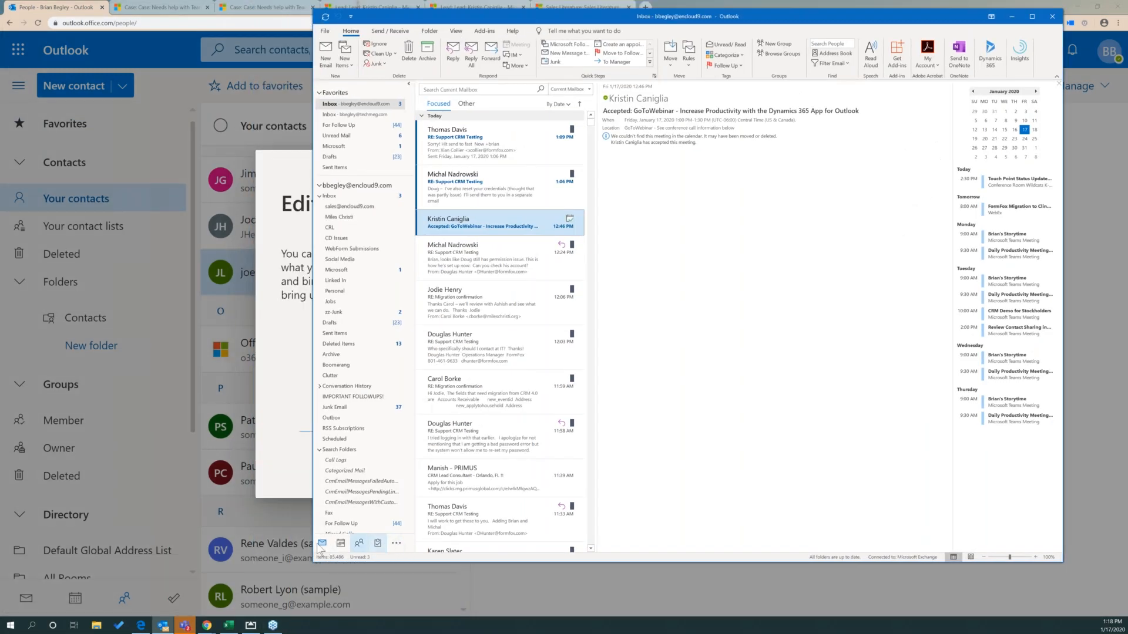
mouse_move(334, 545)
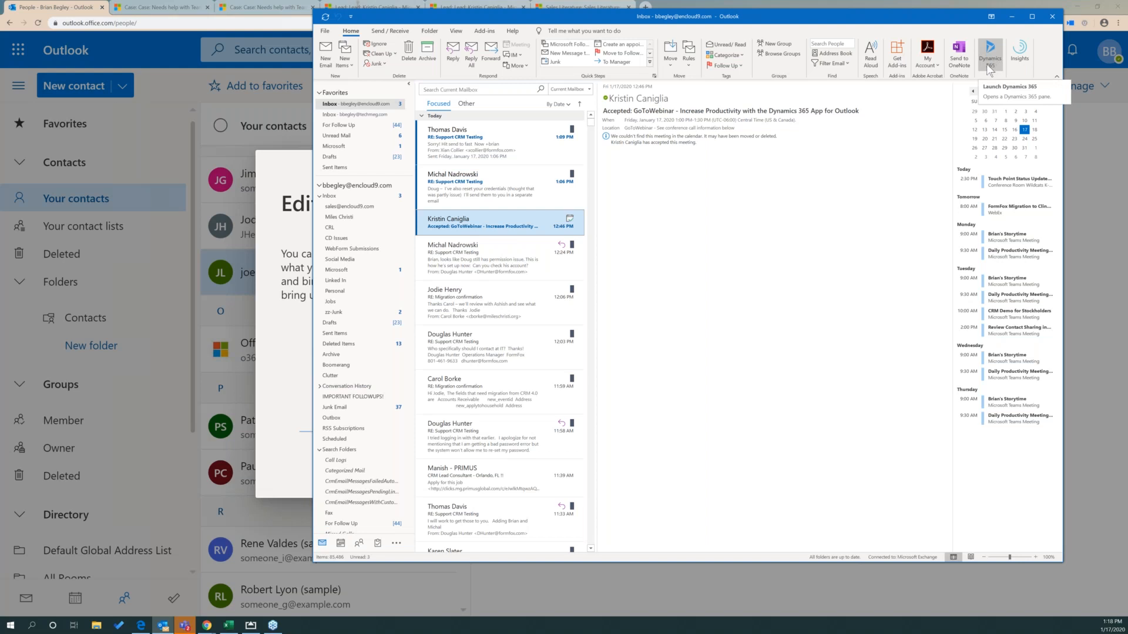
left_click(396, 543)
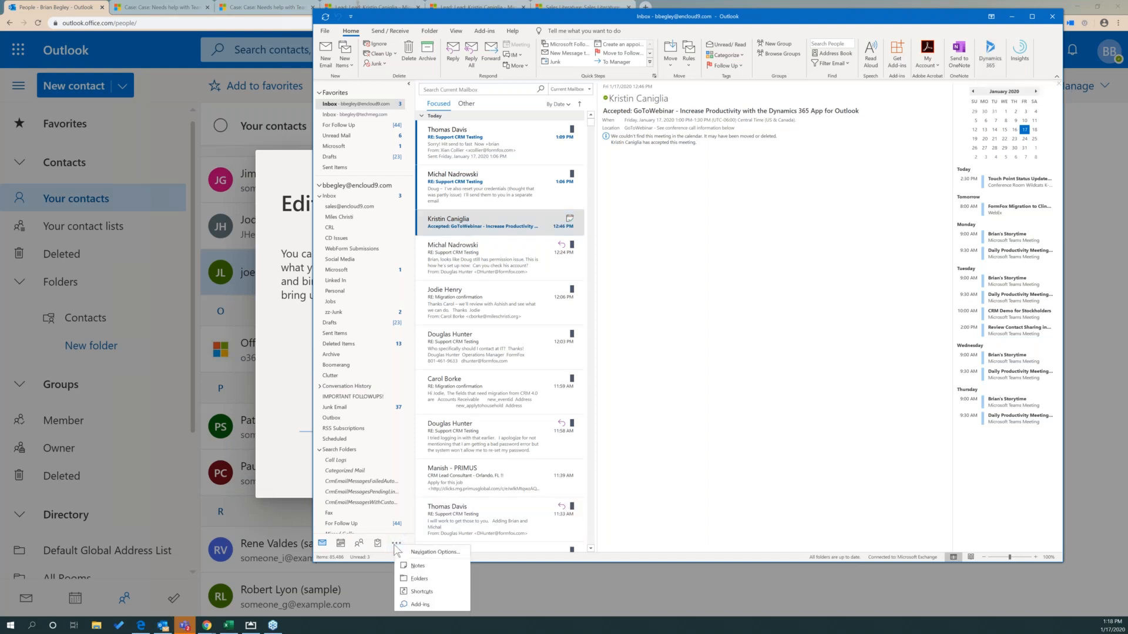
left_click(417, 605)
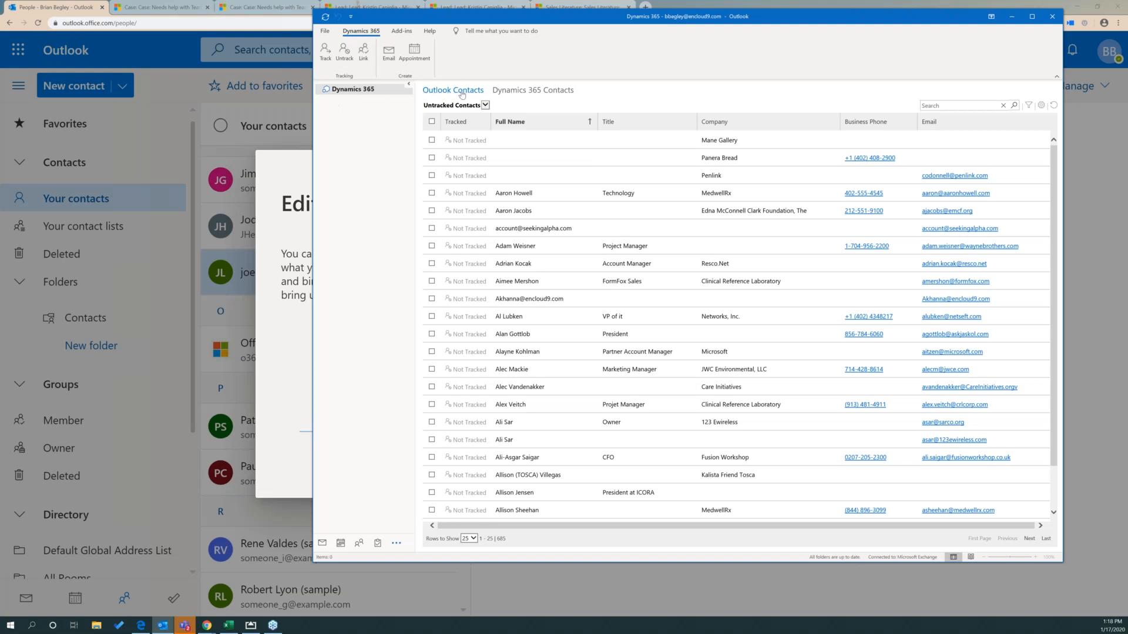
- Compare the Dynamics 365 contacts with the Outlook contacts, ending on the untracked Outlook contacts
left_click(557, 93)
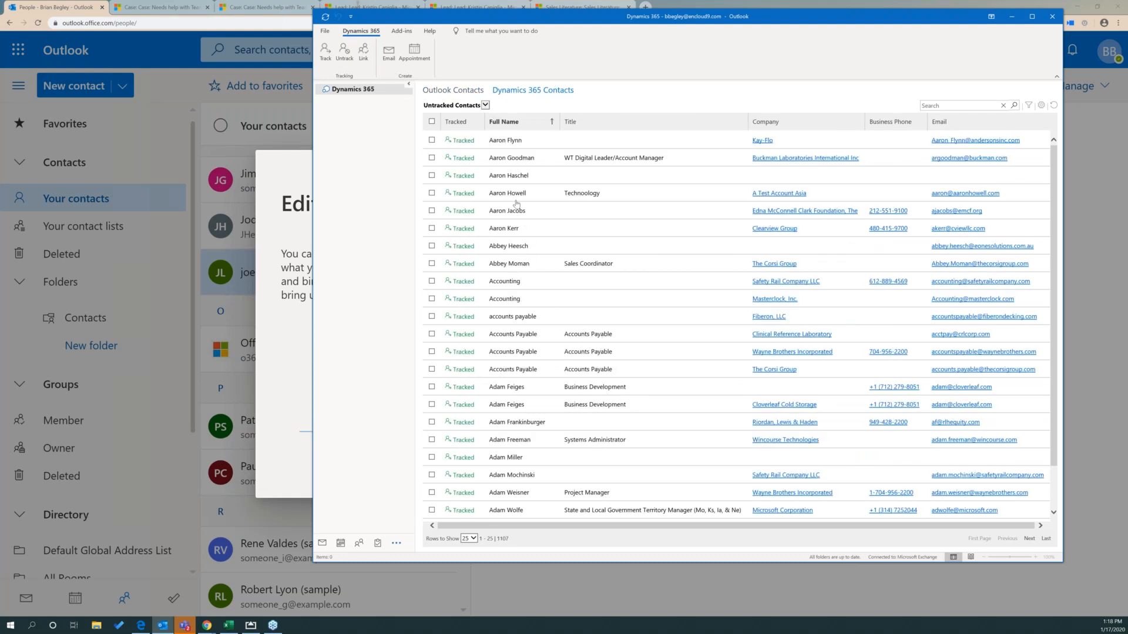
left_click(456, 91)
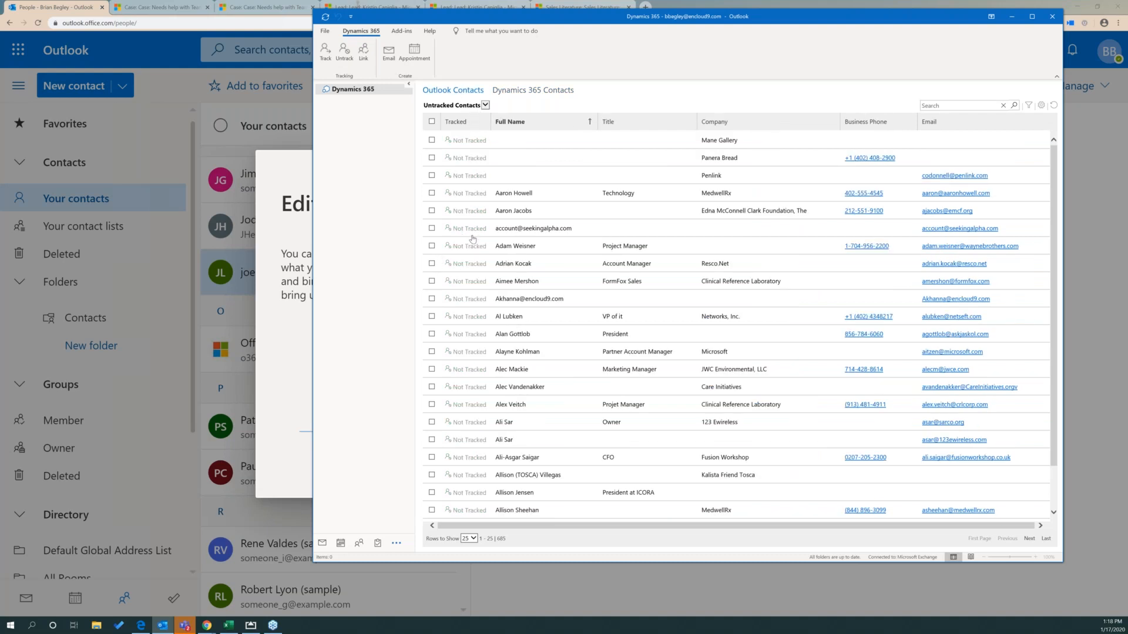
scroll(473, 238, "down", 1)
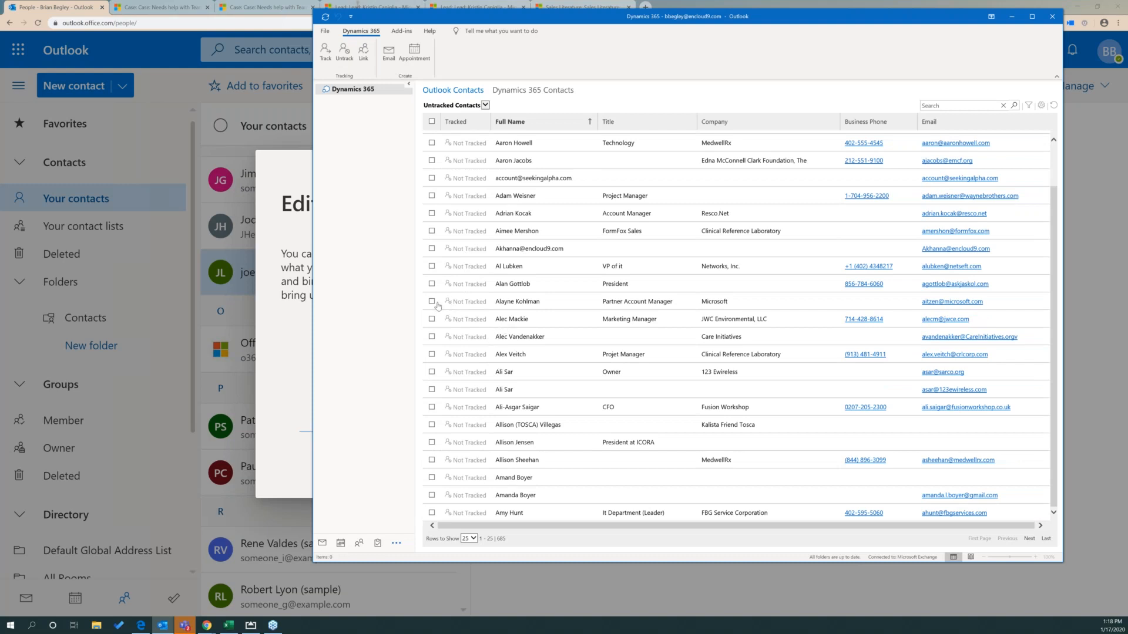
- Track the Networks, Inc. contact from the Outlook contacts, and select The Corsi Group's Sales Coordinator among the Dynamics 365 contacts
left_click(432, 267)
left_click(325, 55)
left_click(510, 90)
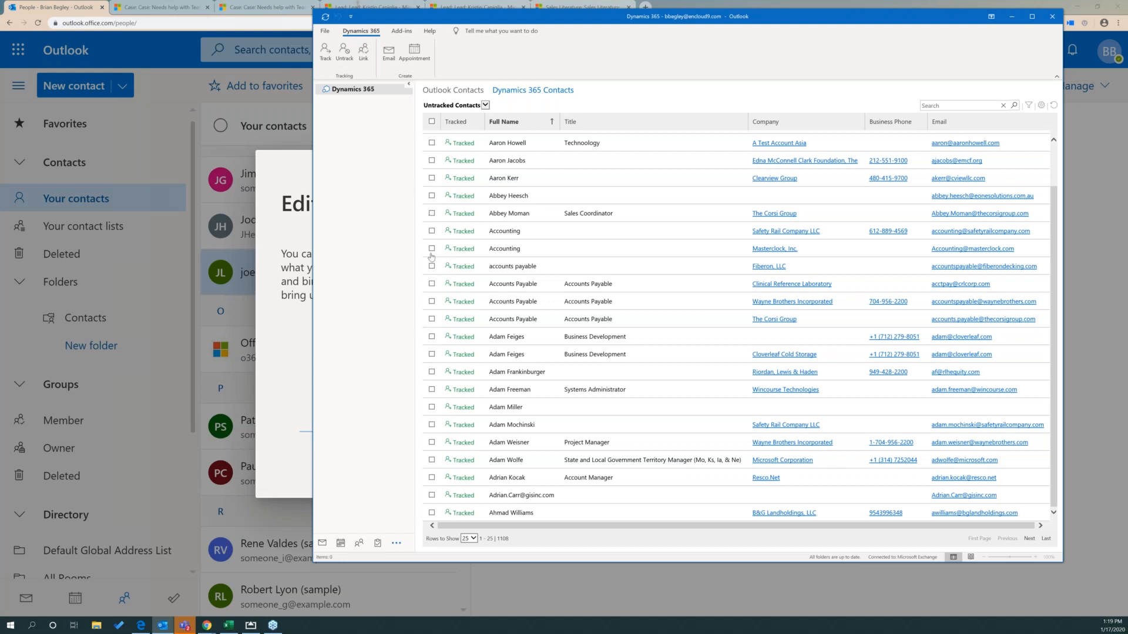
left_click(433, 215)
- Move the desktop Outlook window out of view and close the contact's edit form in the browser without changes
left_click_drag(846, 18, 0, 53)
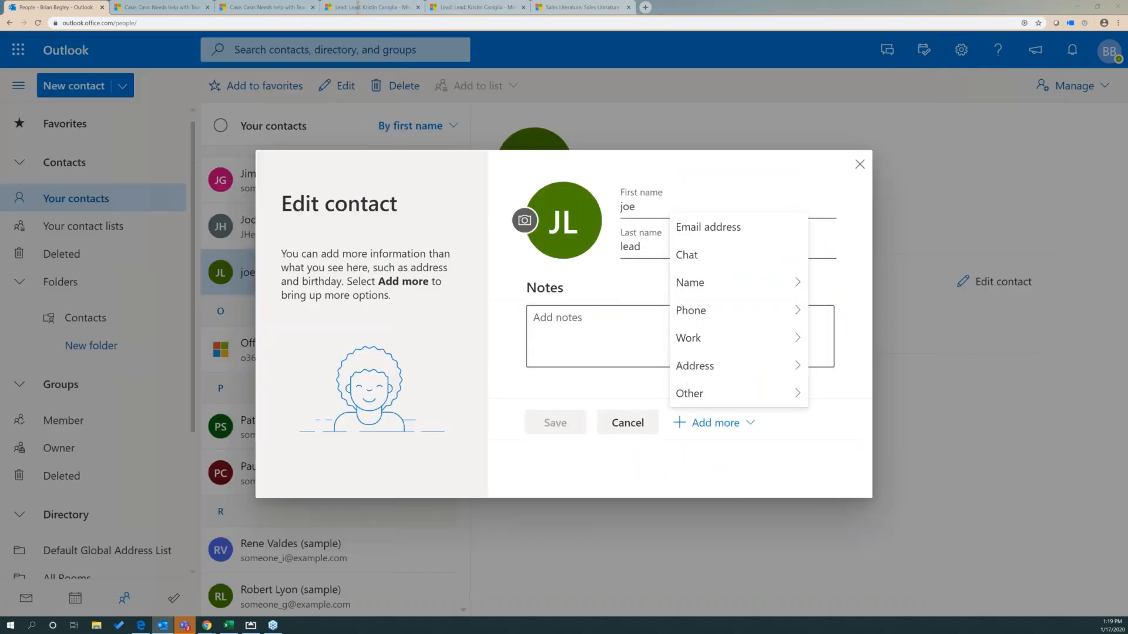
left_click(860, 165)
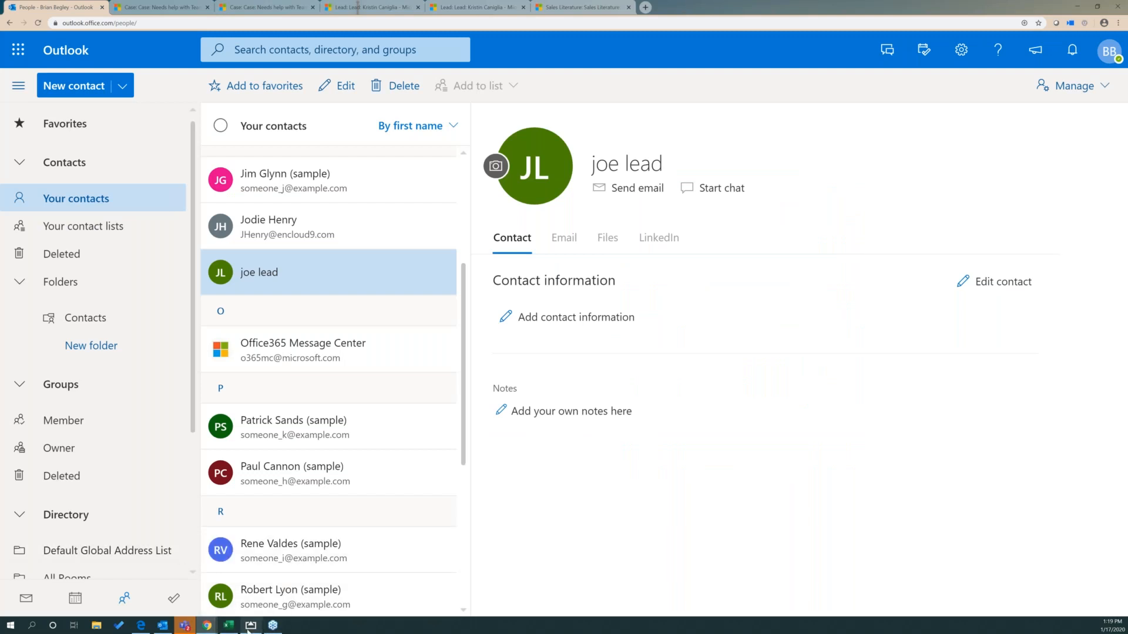
- Move the AirServer phone-mirroring window out of view and return to the contacts in the browser
mouse_move(254, 630)
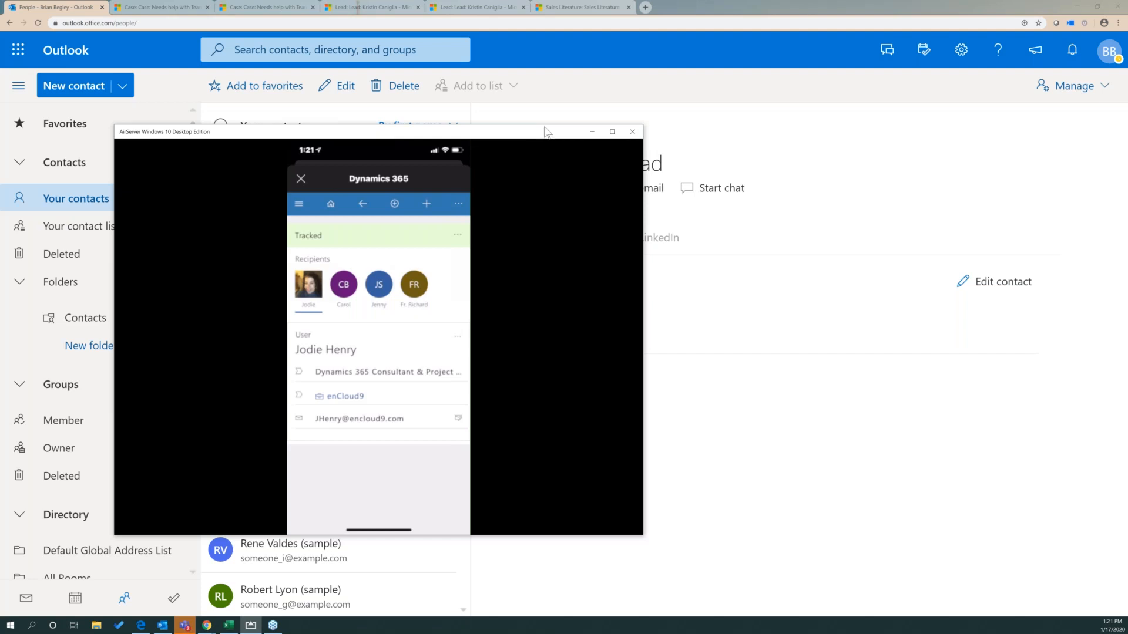
left_click_drag(505, 133, 0, 141)
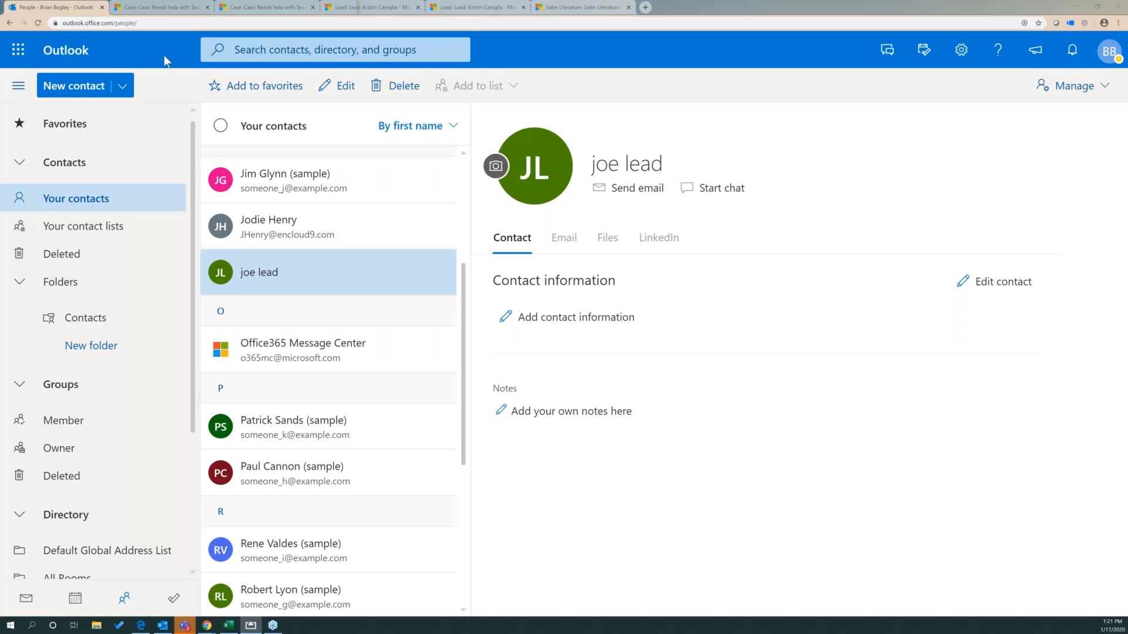
key("alt+Tab")
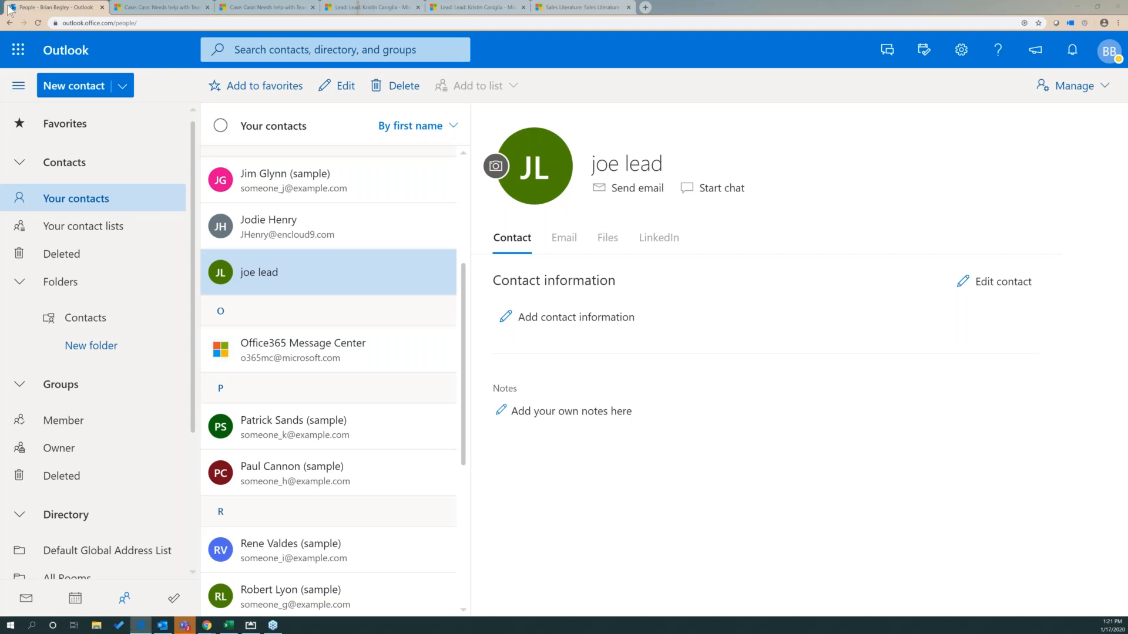
key("alt+Tab")
- Switch to the mail inbox, open the "Need Assistance" email, and show the Dynamics 365 add-in for it
left_click(32, 607)
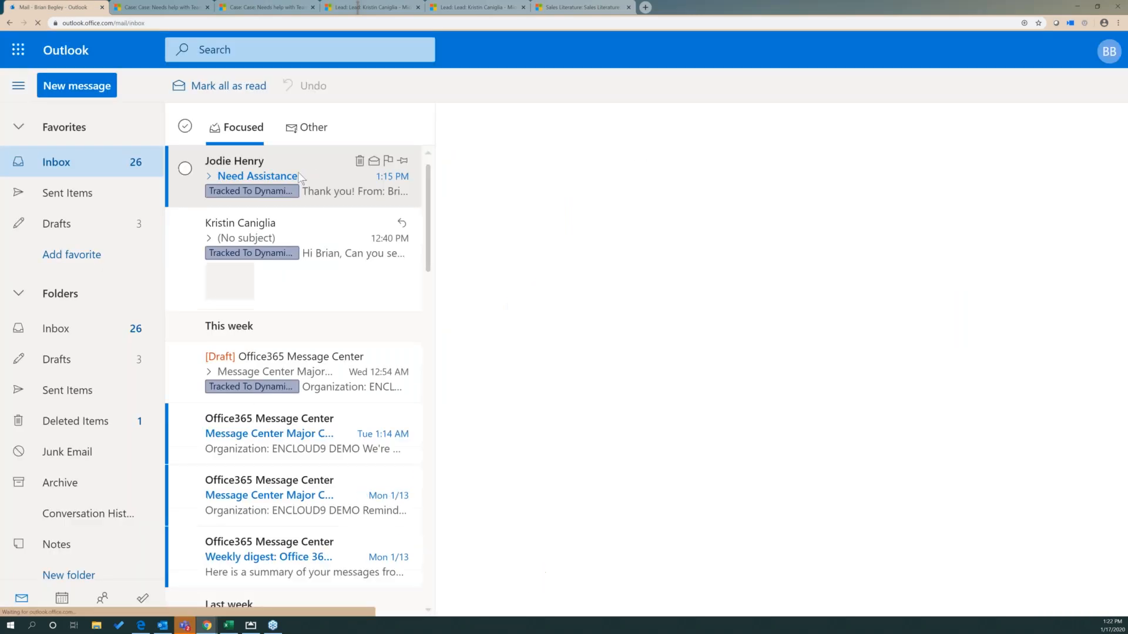
left_click(300, 177)
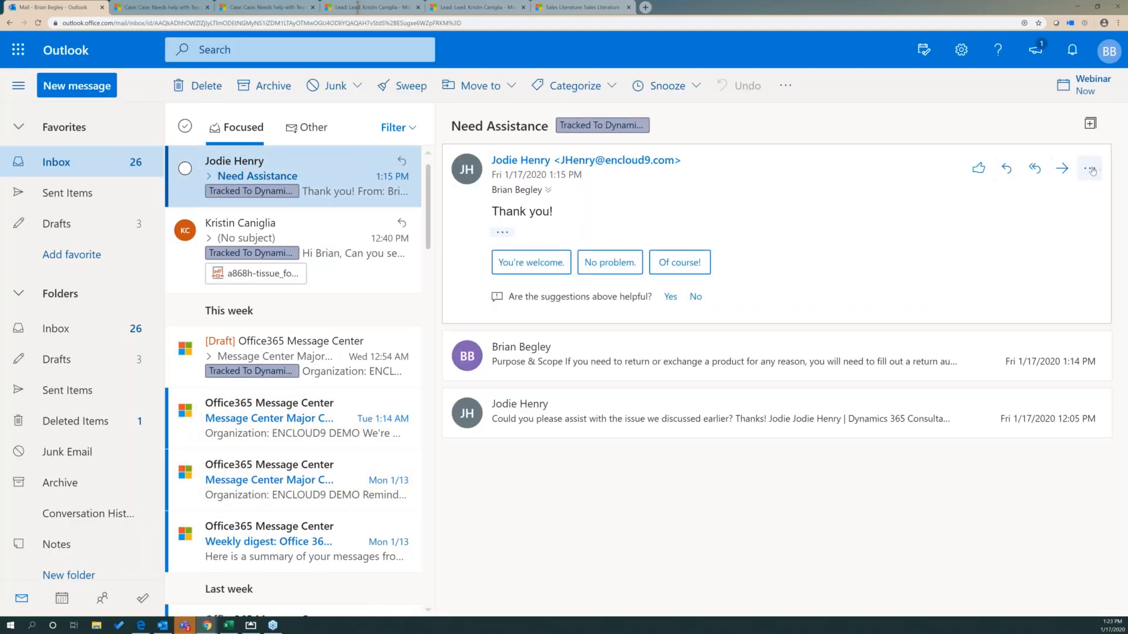
left_click(1091, 170)
scroll(976, 319, "down", 3)
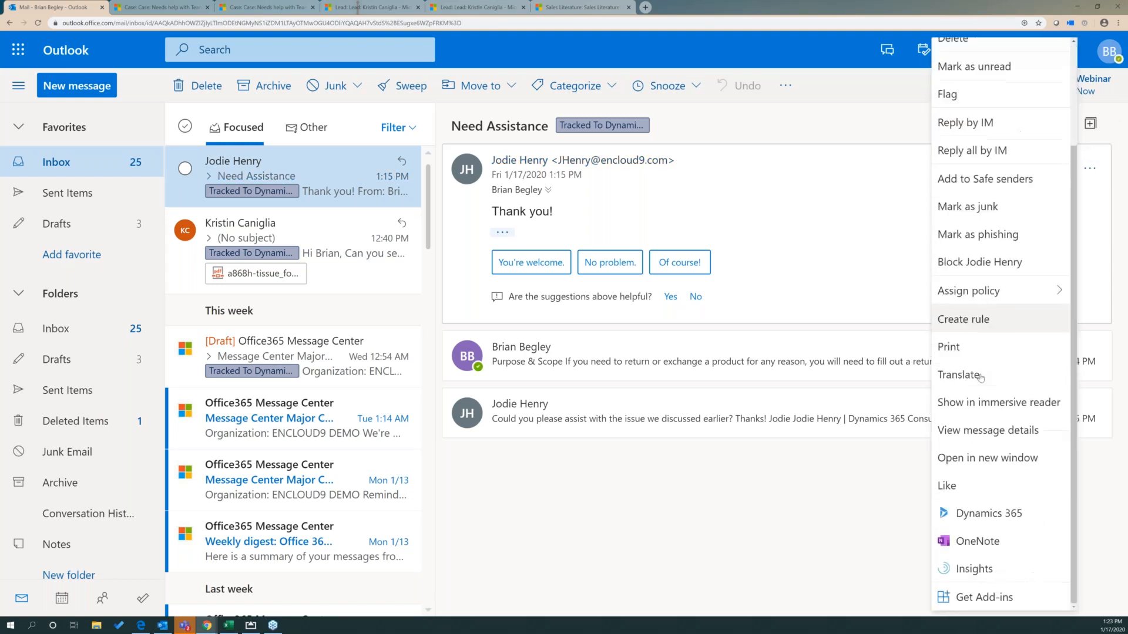
left_click(961, 516)
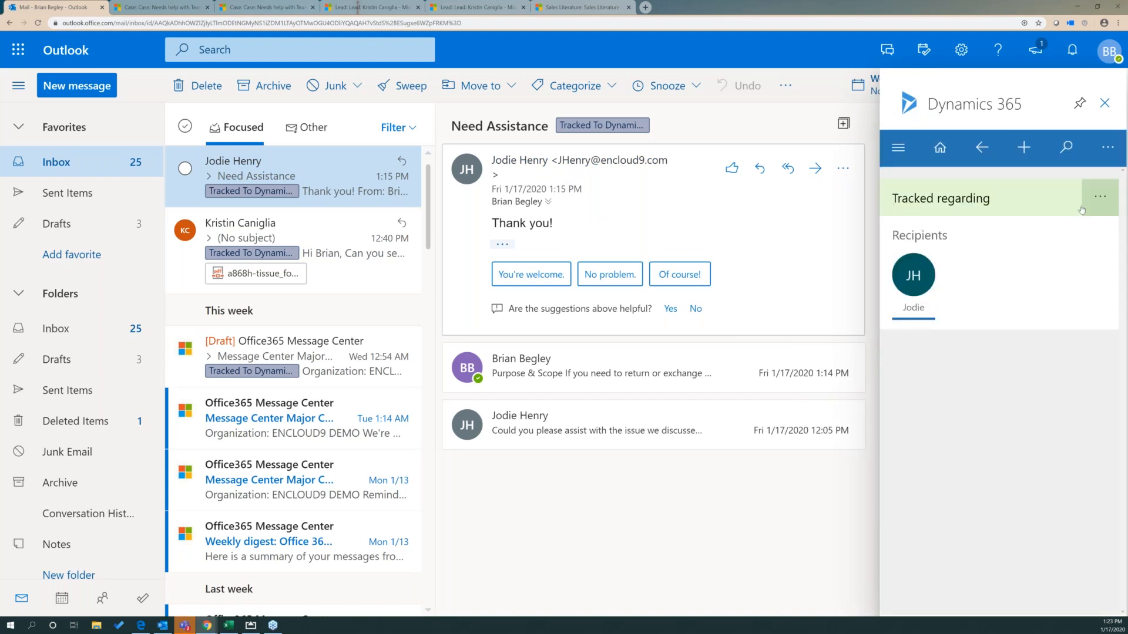
- Start changing the email's regarding record, browse the available records, and show the record types available for filtering
left_click(1098, 200)
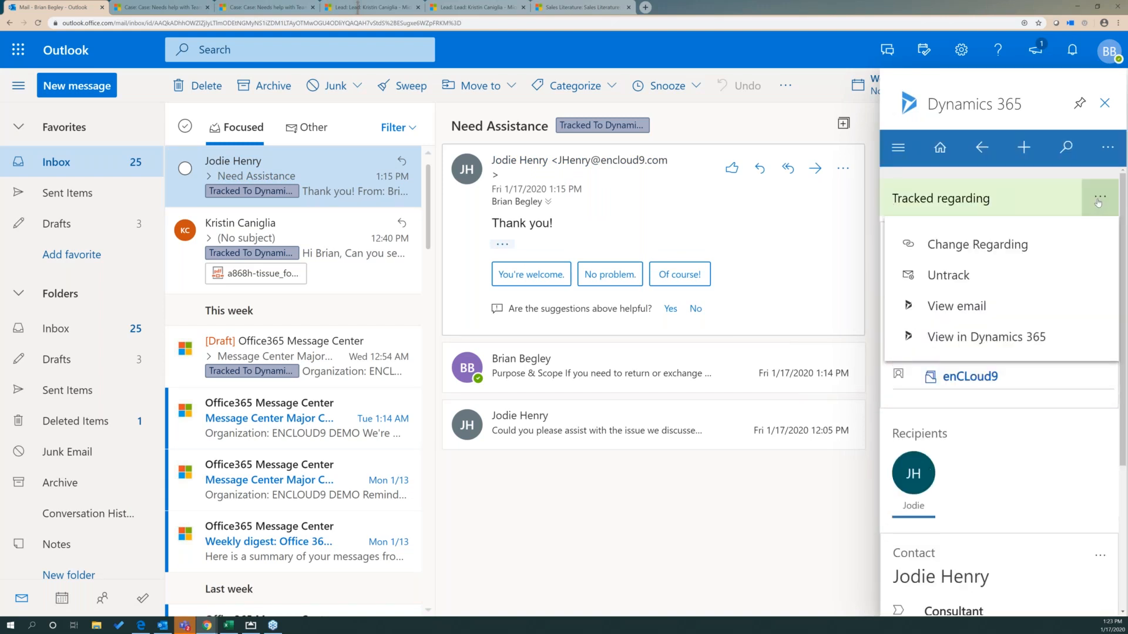
left_click(959, 250)
left_click(961, 262)
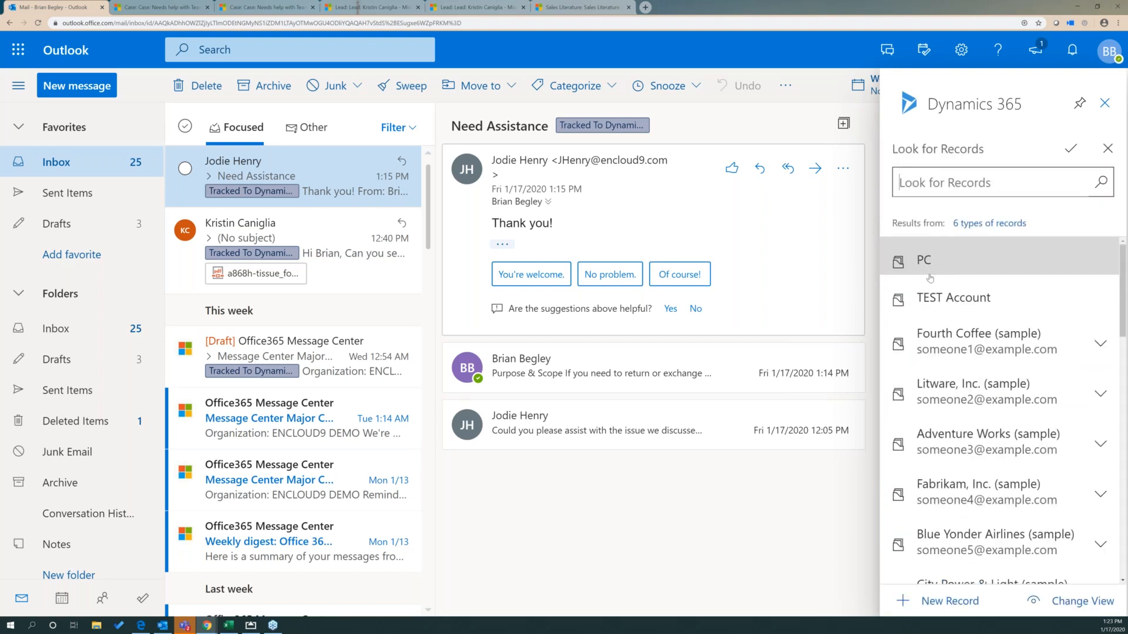
scroll(940, 318, "down", 5)
scroll(934, 327, "down", 2)
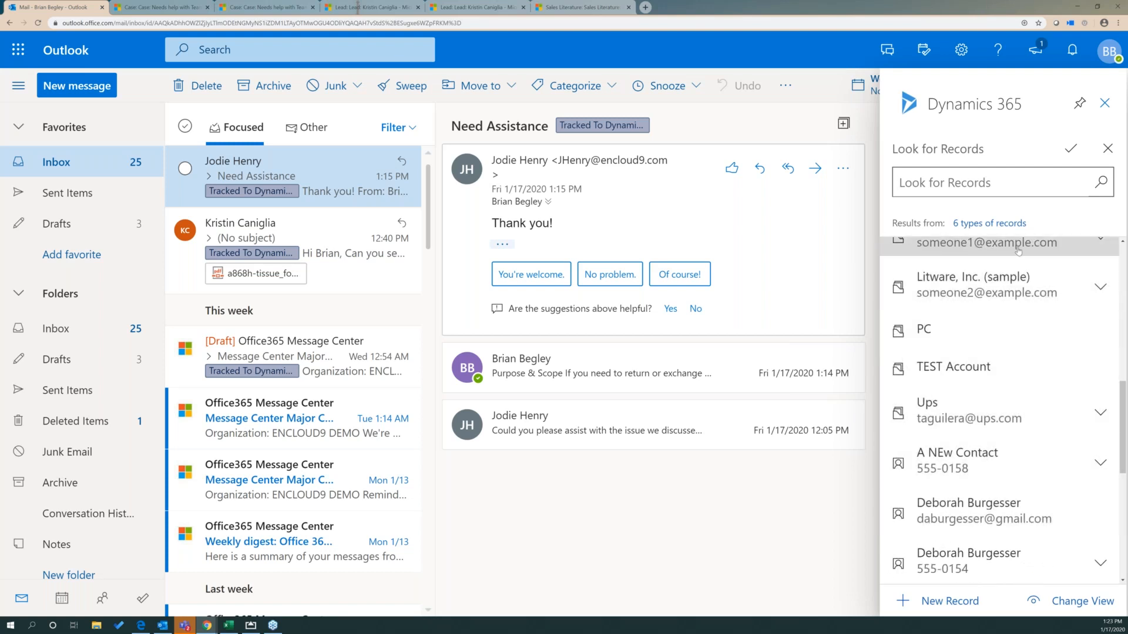
left_click(990, 223)
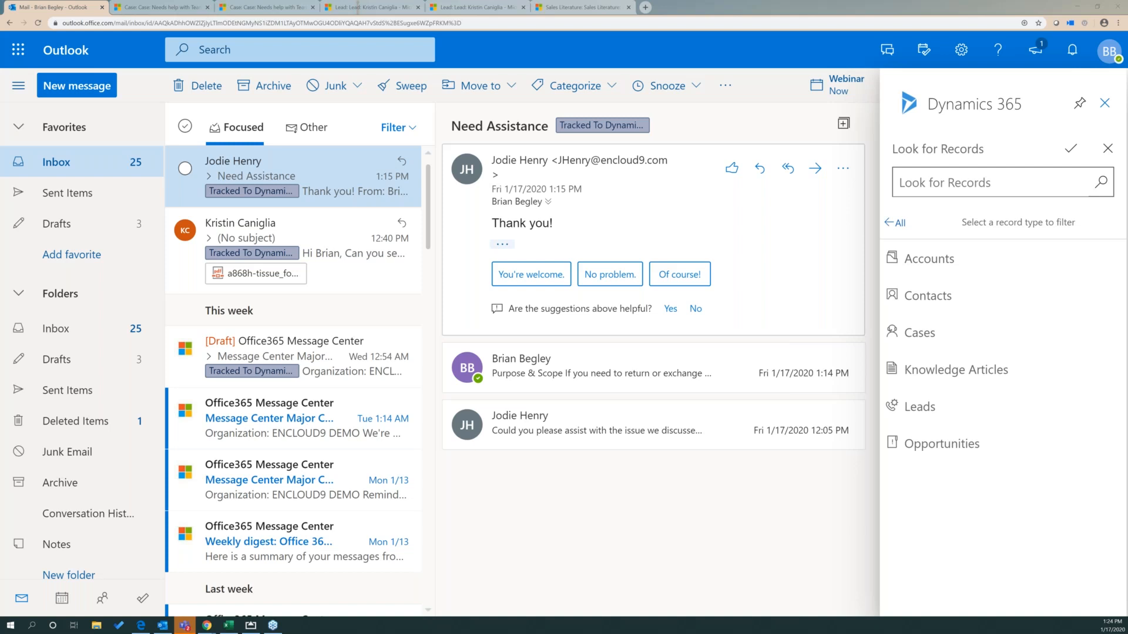
- Refresh the case "Needs help with Teams" in Dynamics 365 and examine the "Re: Need Assistance" email from its timeline
left_click(156, 7)
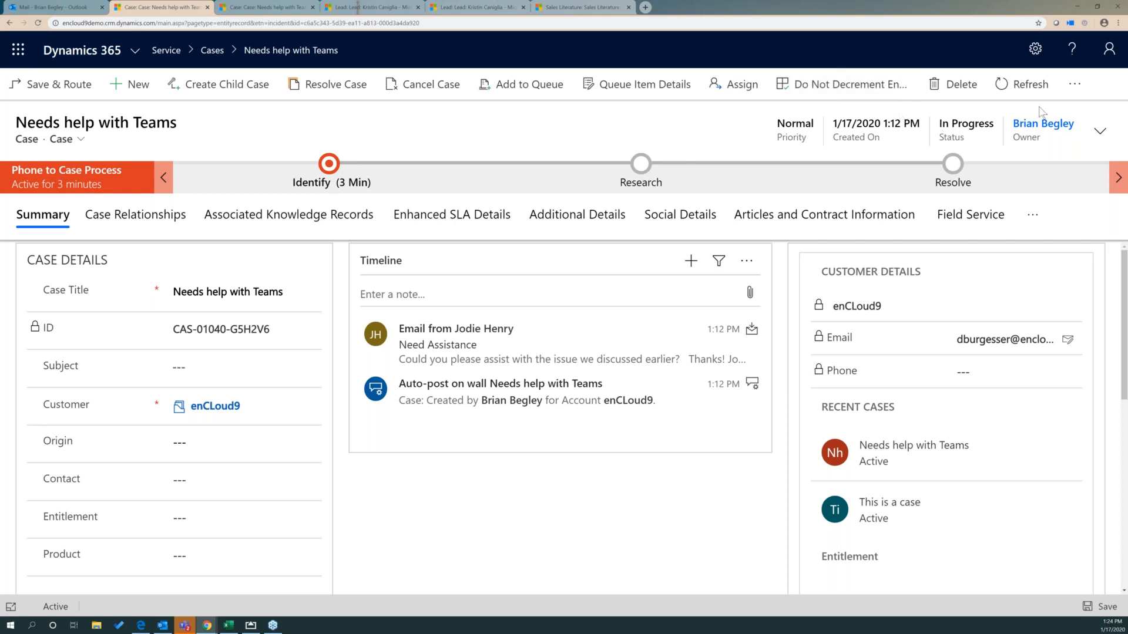
left_click(1041, 88)
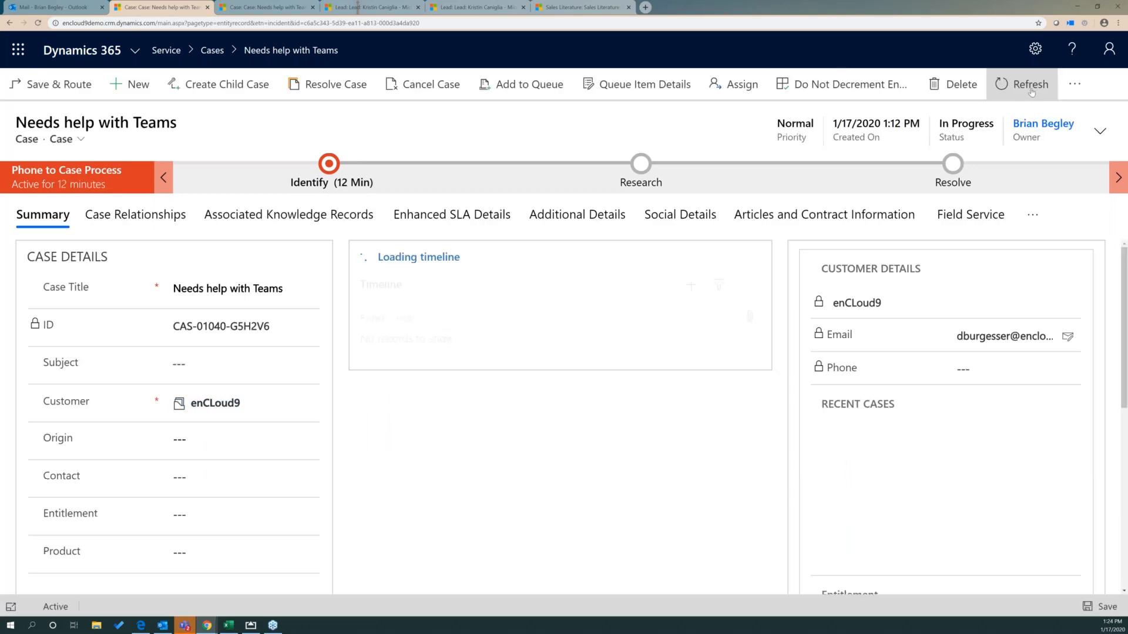
scroll(525, 397, "down", 2)
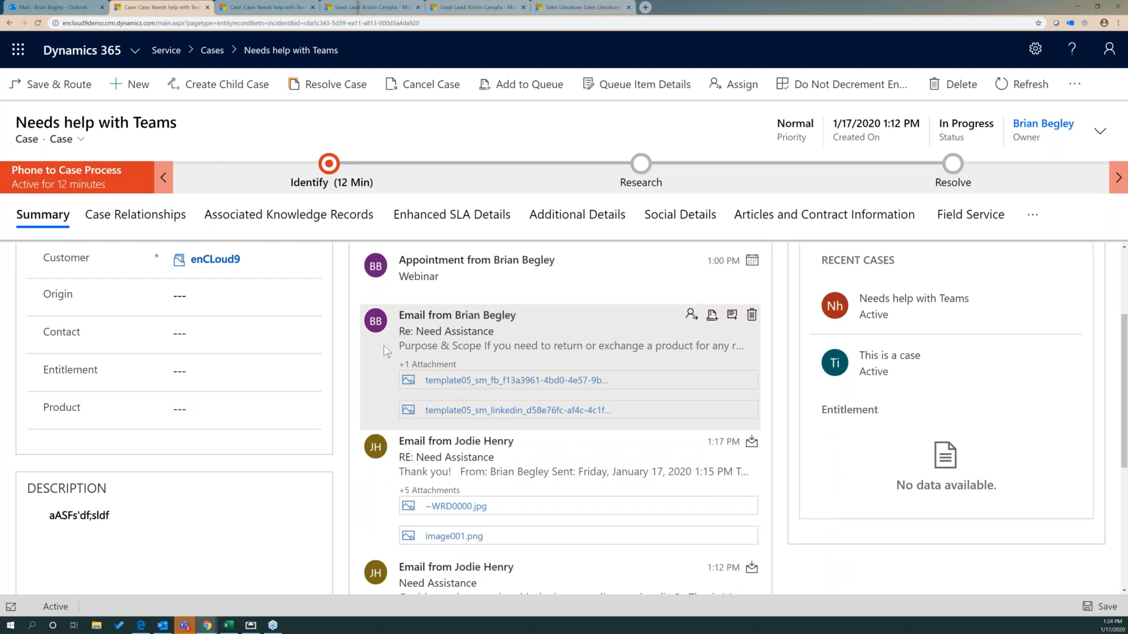
left_click(732, 315)
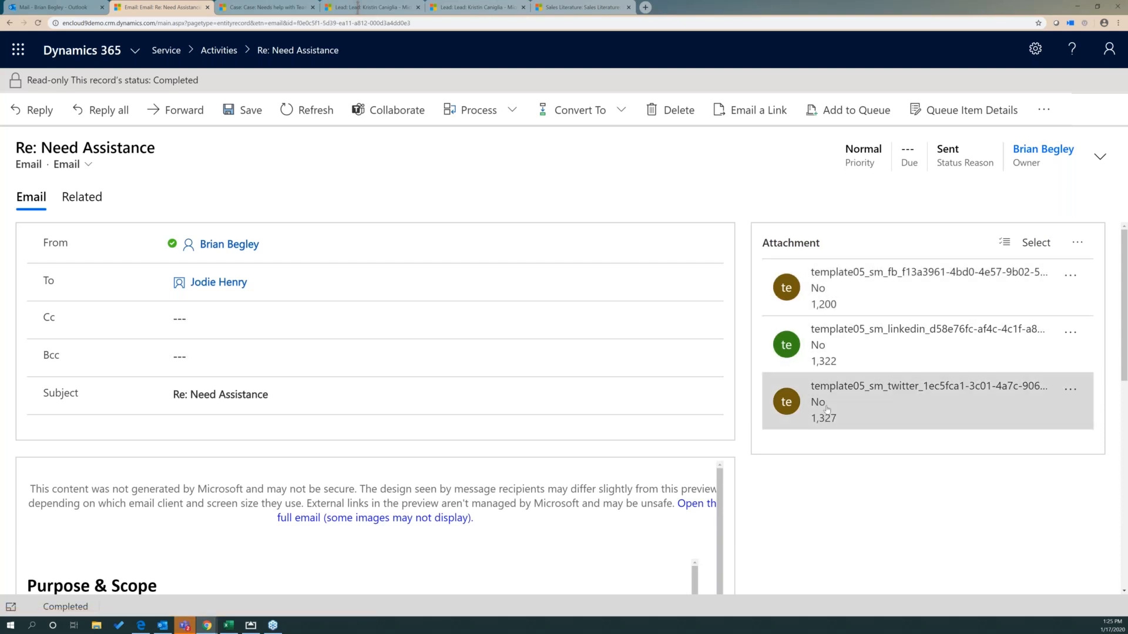
scroll(411, 511, "down", 2)
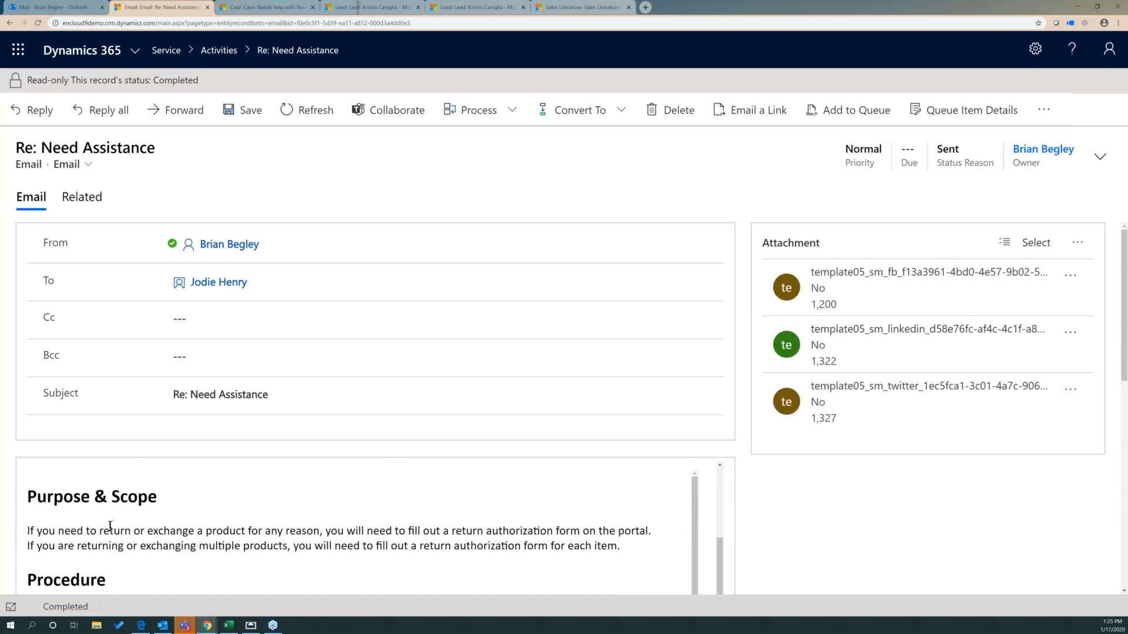
- Read through the body of the "Re: Need Assistance" email and return to the case "Needs help with Teams"
scroll(110, 526, "down", 3)
scroll(110, 525, "up", 6)
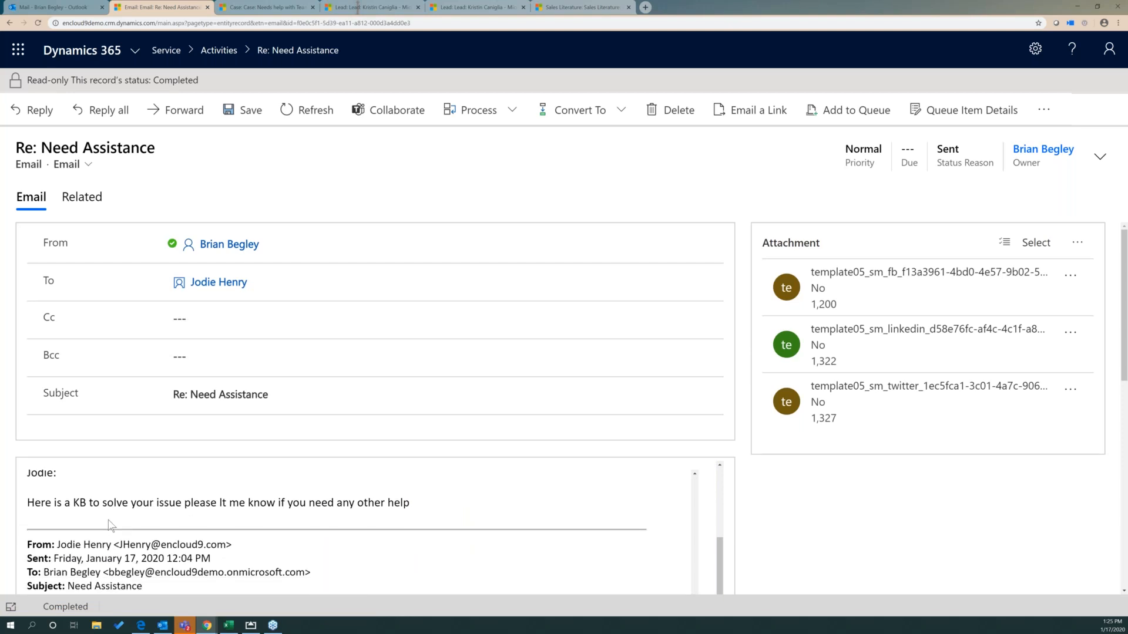
scroll(110, 524, "down", 3)
scroll(115, 523, "up", 1)
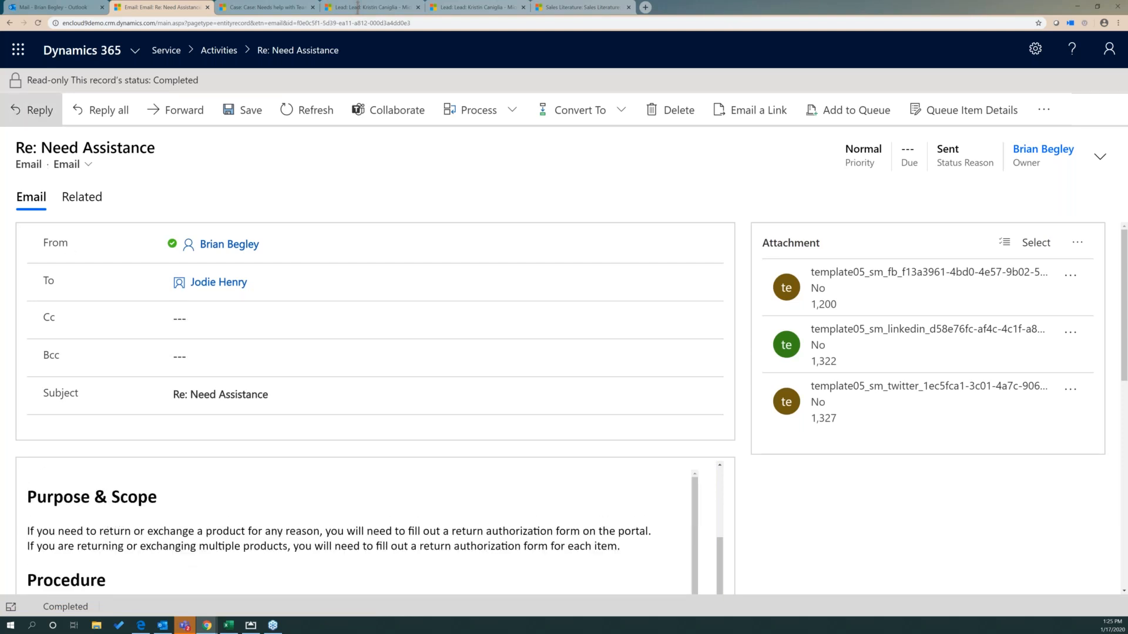
left_click(9, 22)
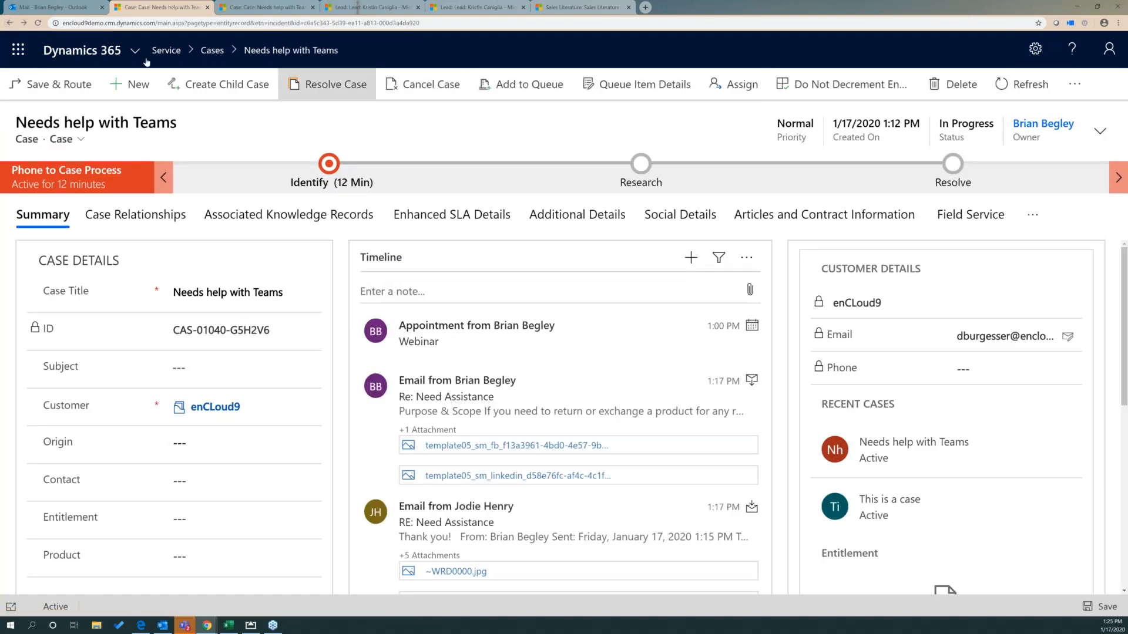
left_click(164, 51)
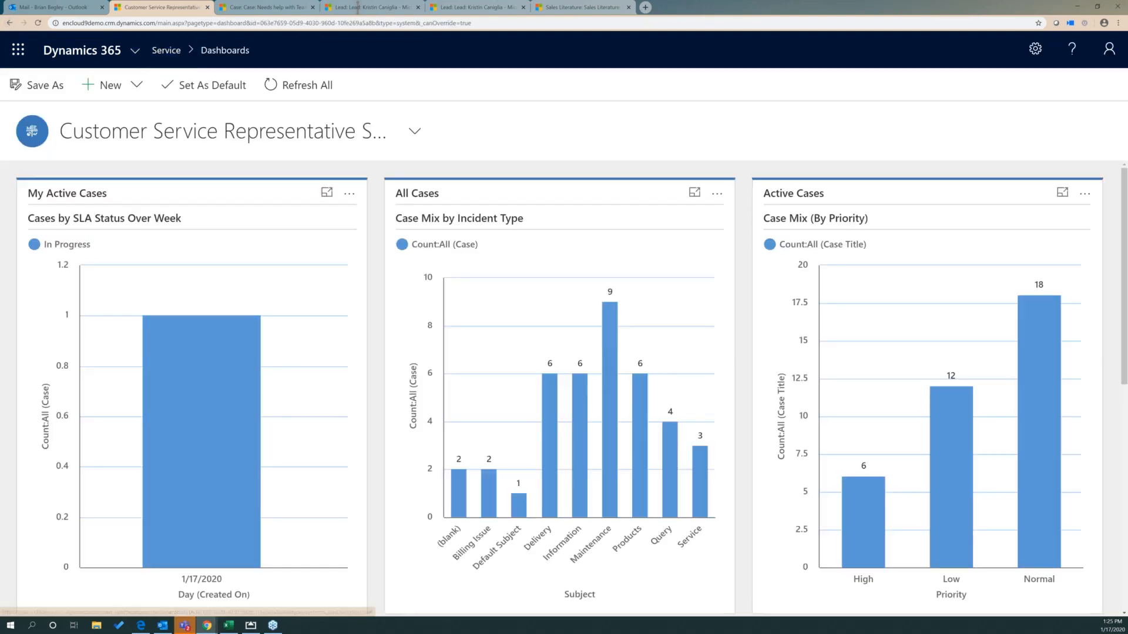
left_click(134, 50)
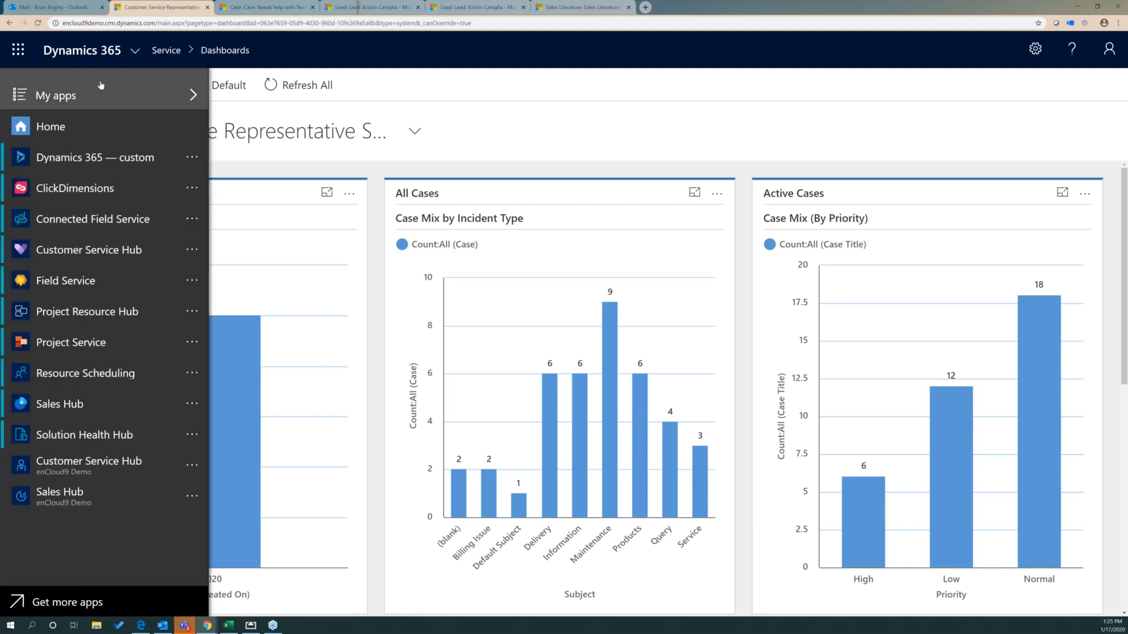
left_click(319, 51)
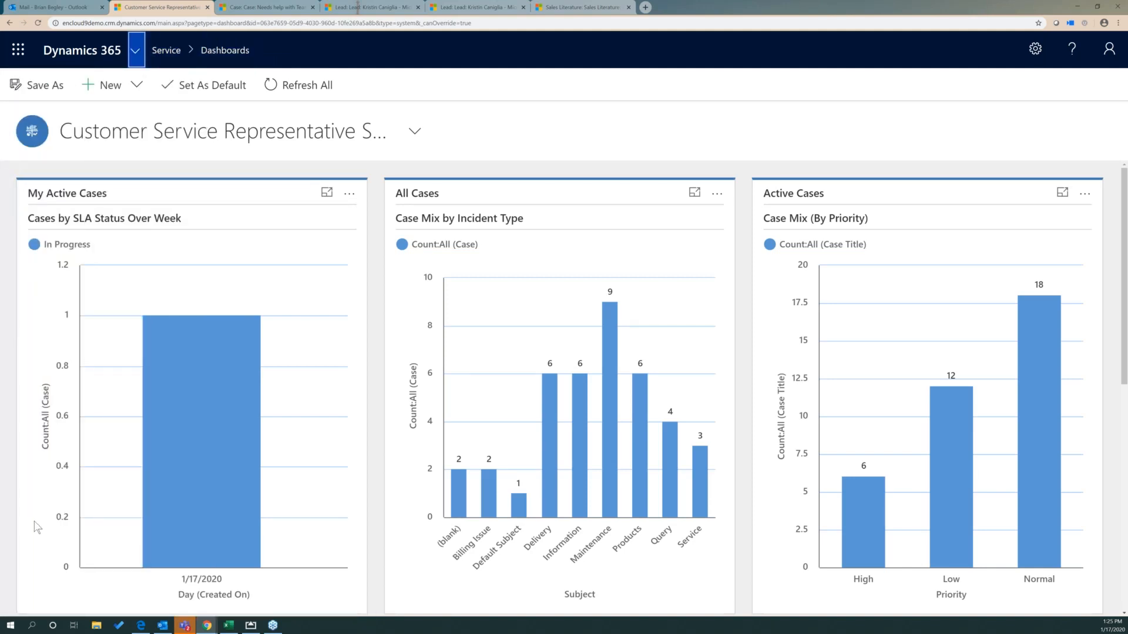
left_click(91, 57)
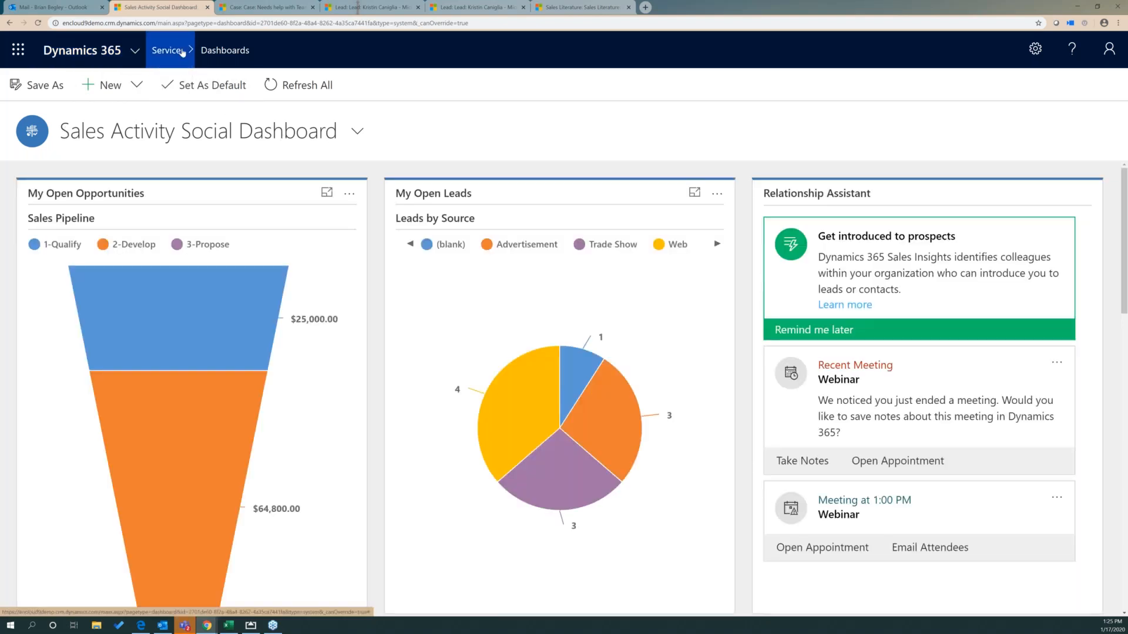
left_click(183, 53)
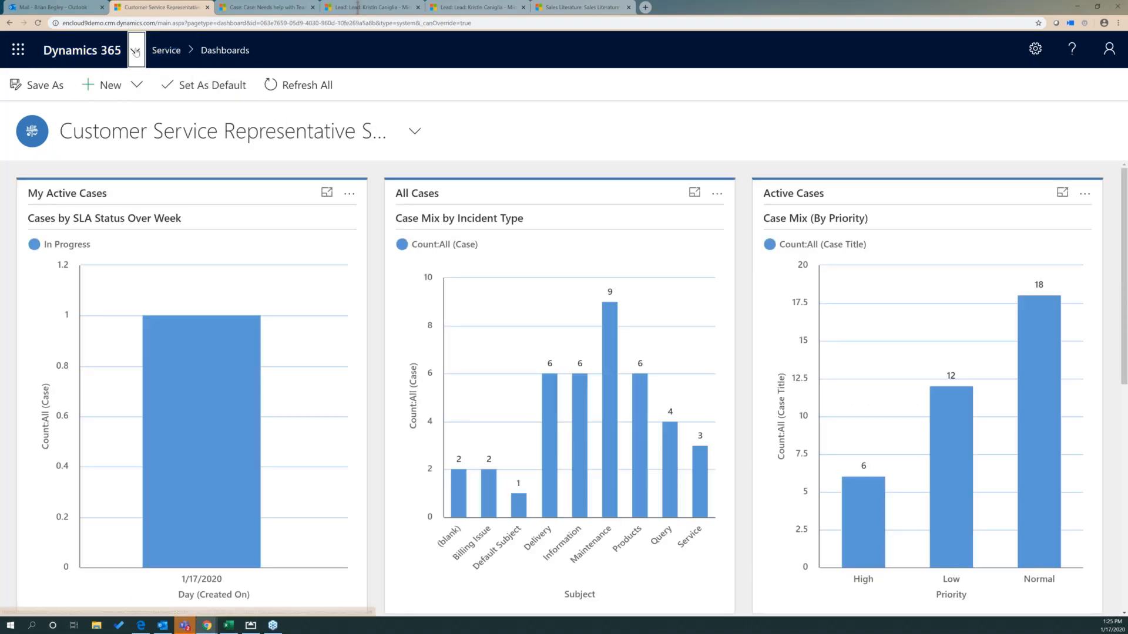
- Switch to the Sales Hub app and open the lead whose topic is "Interestedin paper products"
left_click(136, 52)
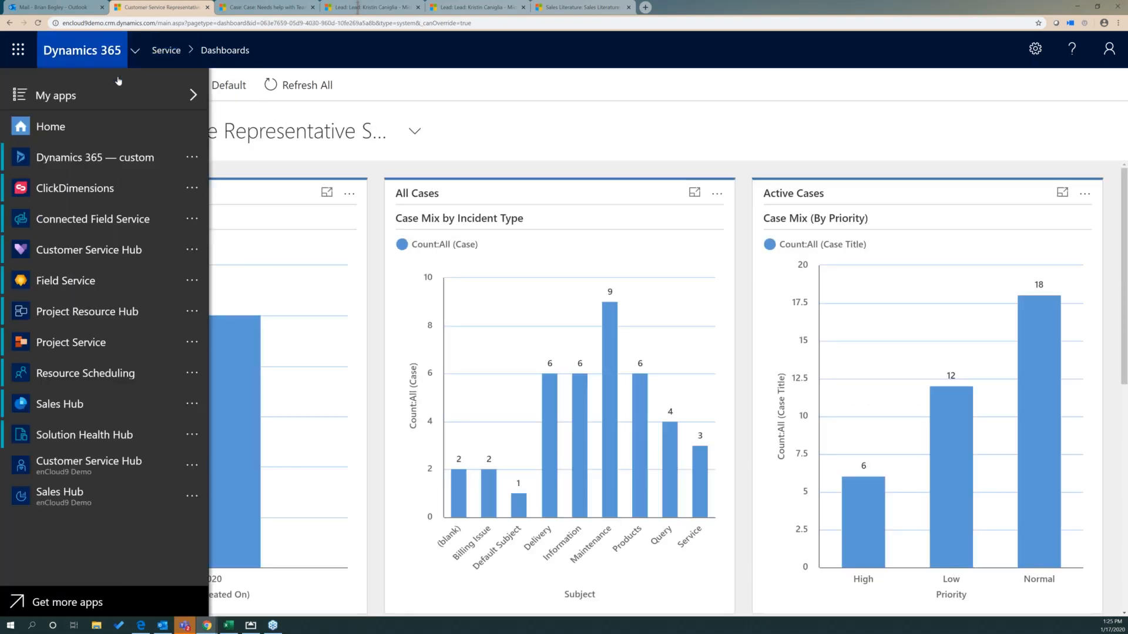
left_click(67, 416)
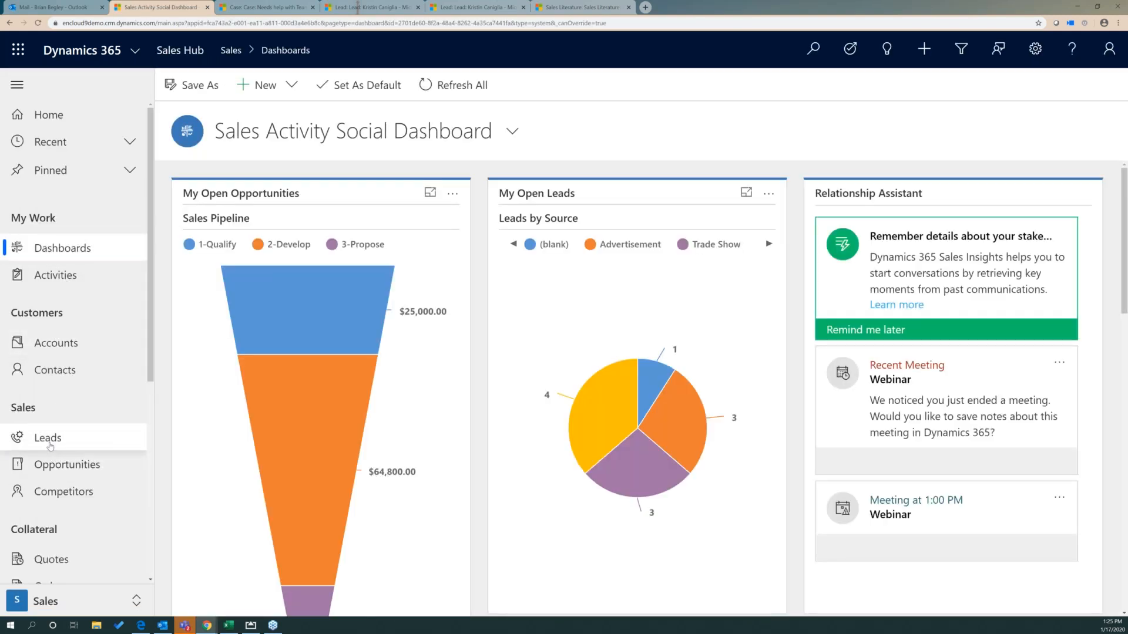
left_click(48, 439)
left_click(231, 192)
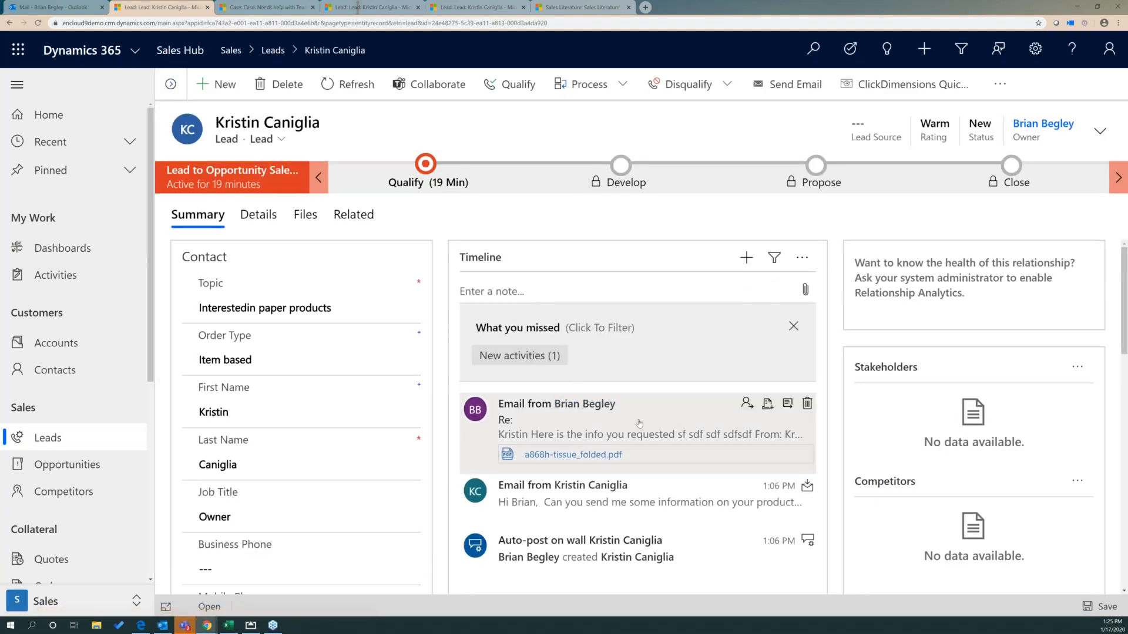
- Open the sent reply with the a868h-tissue_folded.pdf attachment from the lead's timeline and read its message
scroll(639, 423, "down", 1)
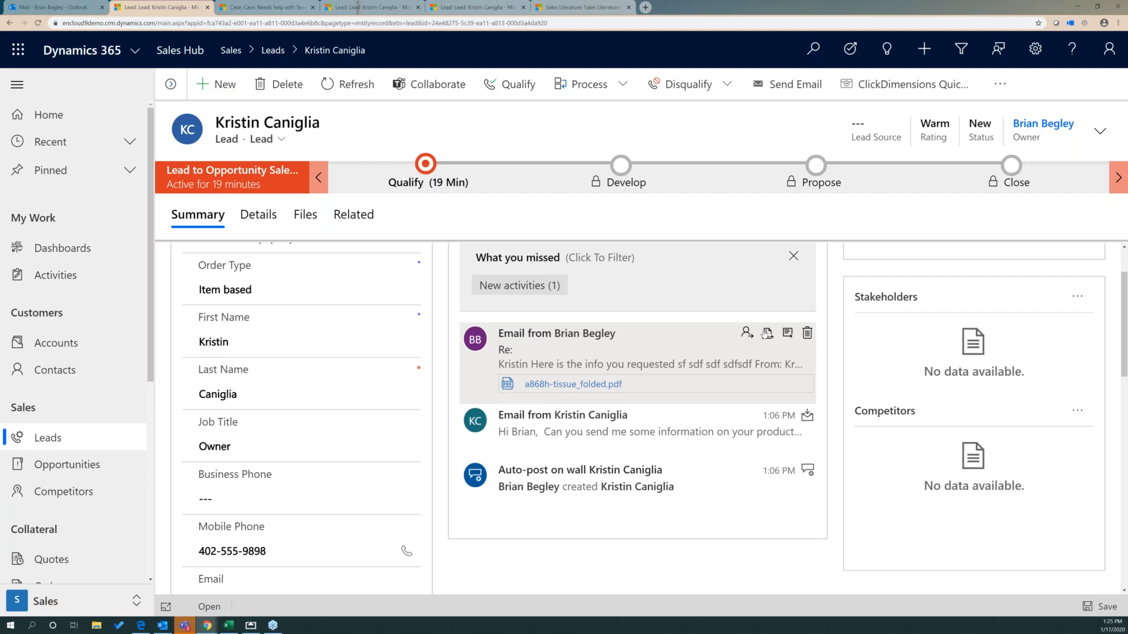
left_click(790, 333)
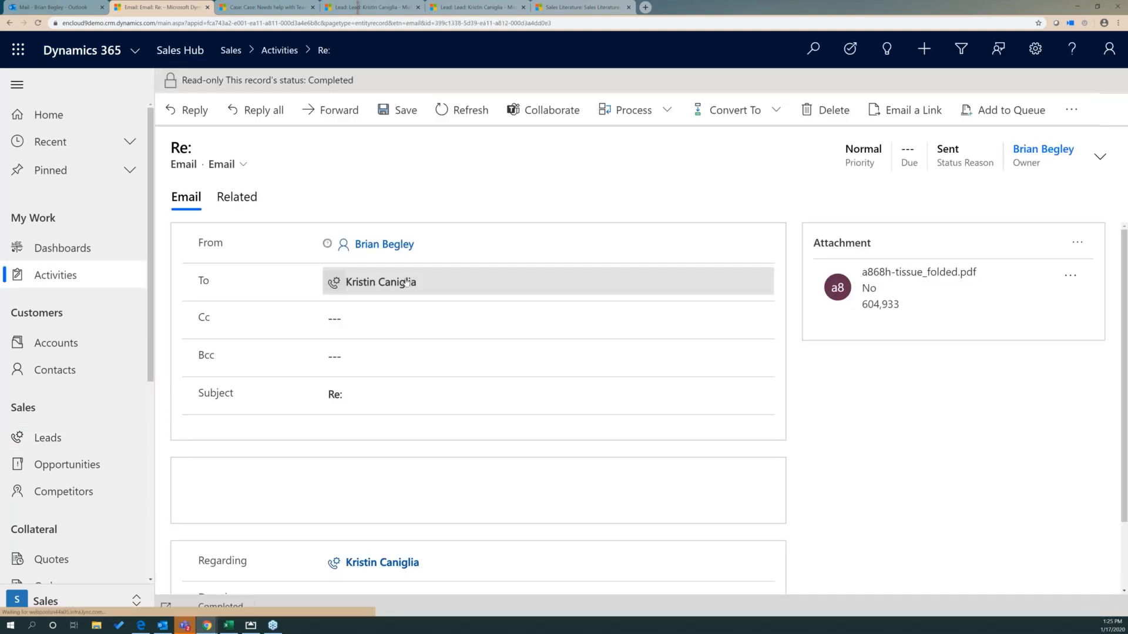
scroll(394, 447, "down", 2)
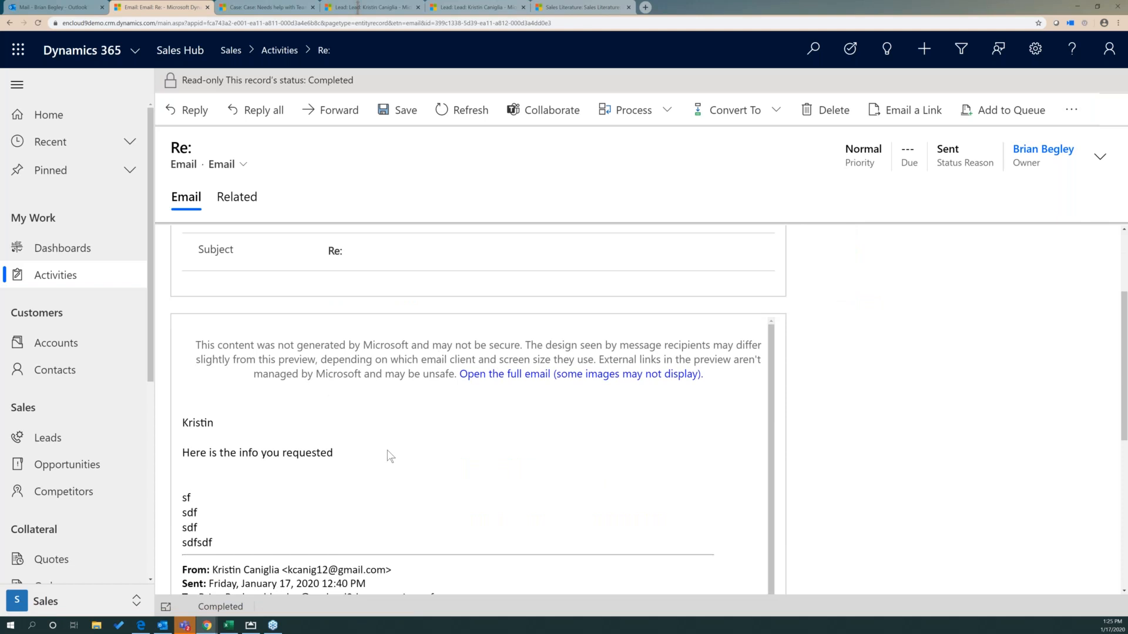
scroll(394, 447, "down", 2)
scroll(393, 444, "up", 1)
scroll(394, 443, "down", 1)
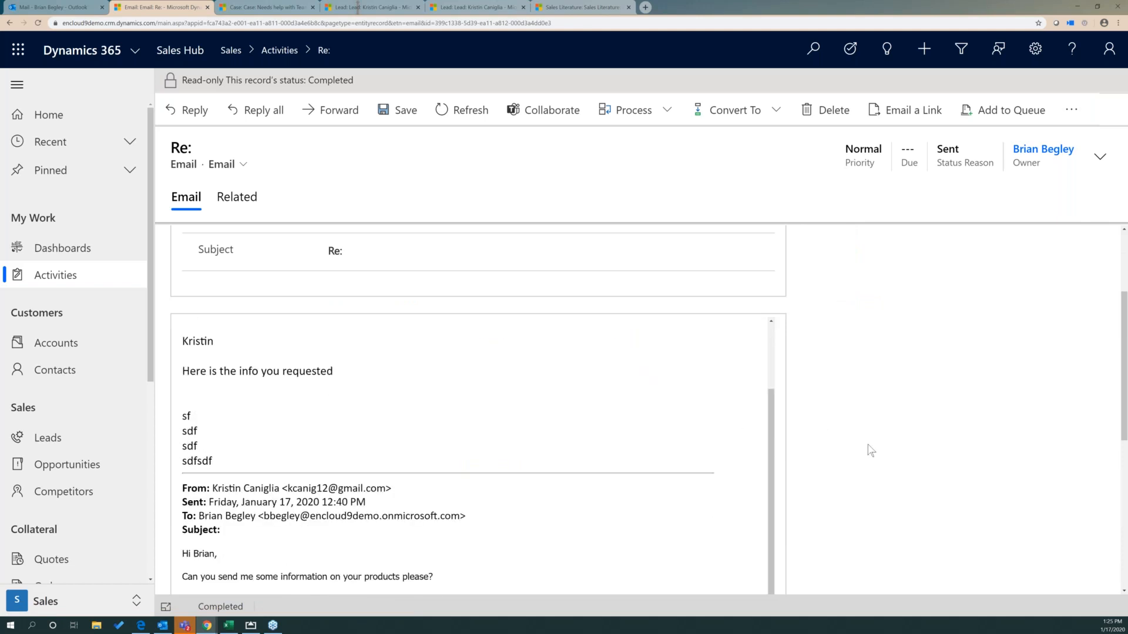
scroll(872, 446, "up", 2)
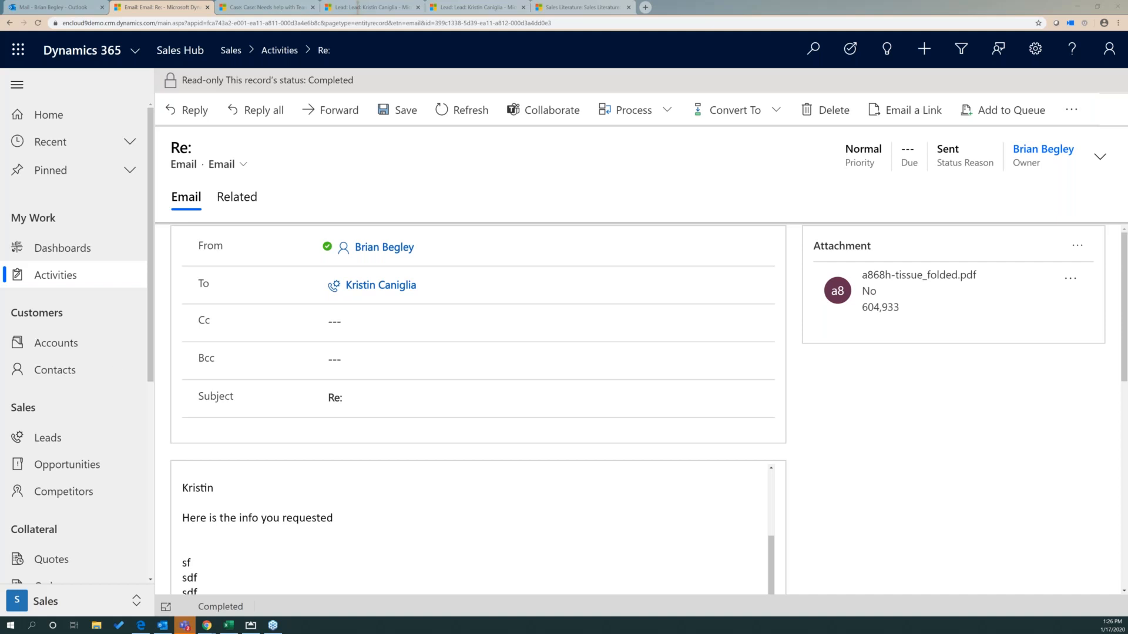
- Switch to desktop Outlook and open its Add-ins view with the Dynamics 365 contacts
left_click(162, 631)
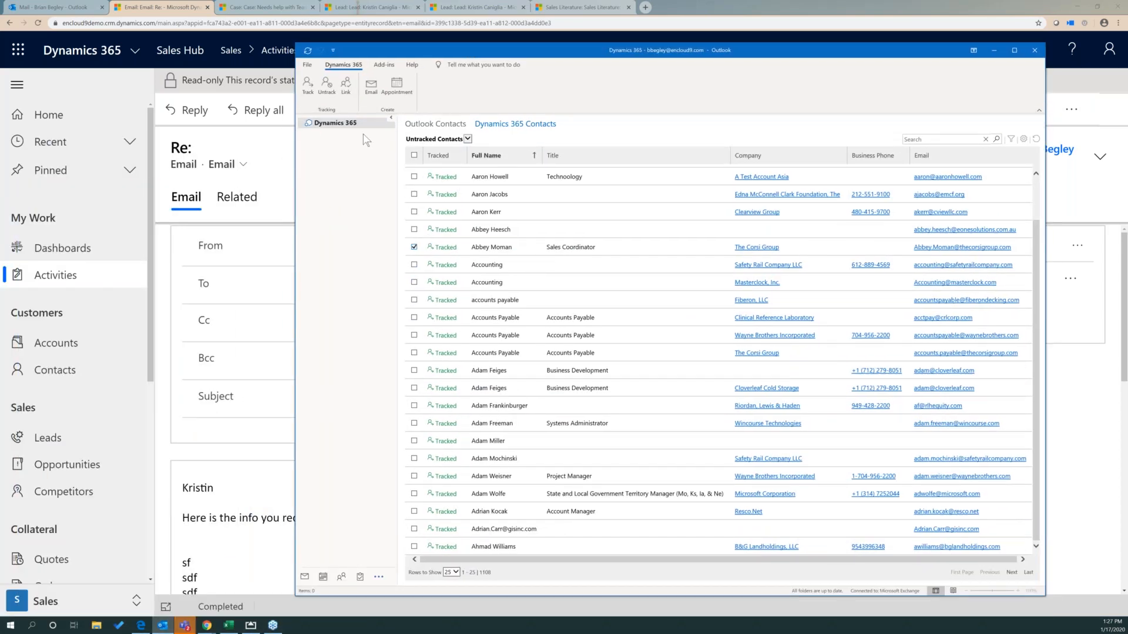
left_click(378, 577)
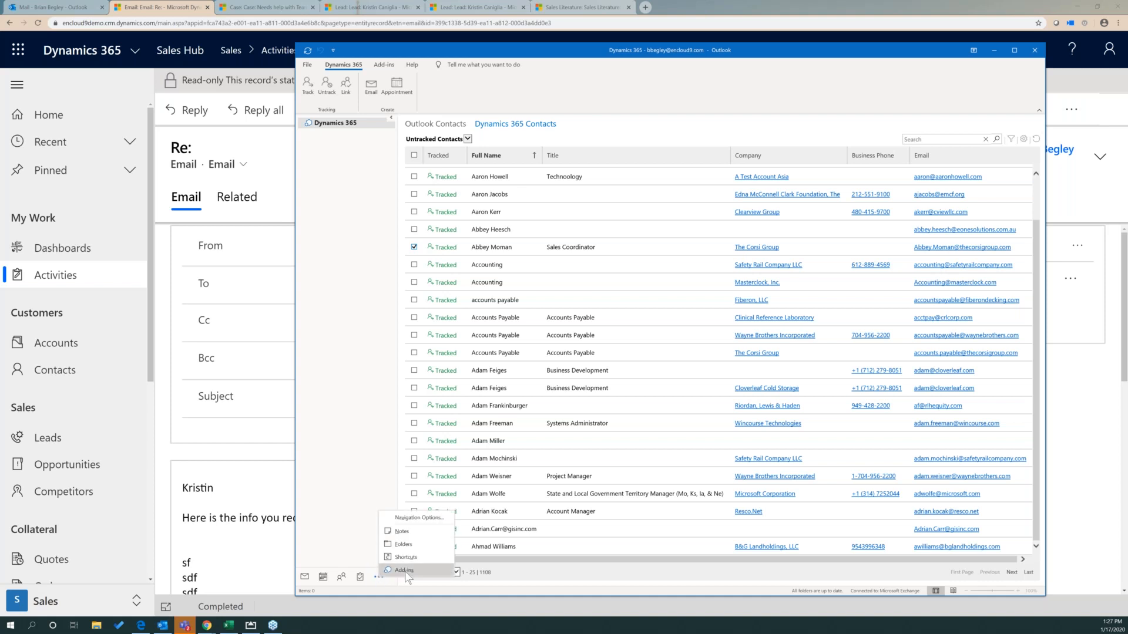
left_click(403, 571)
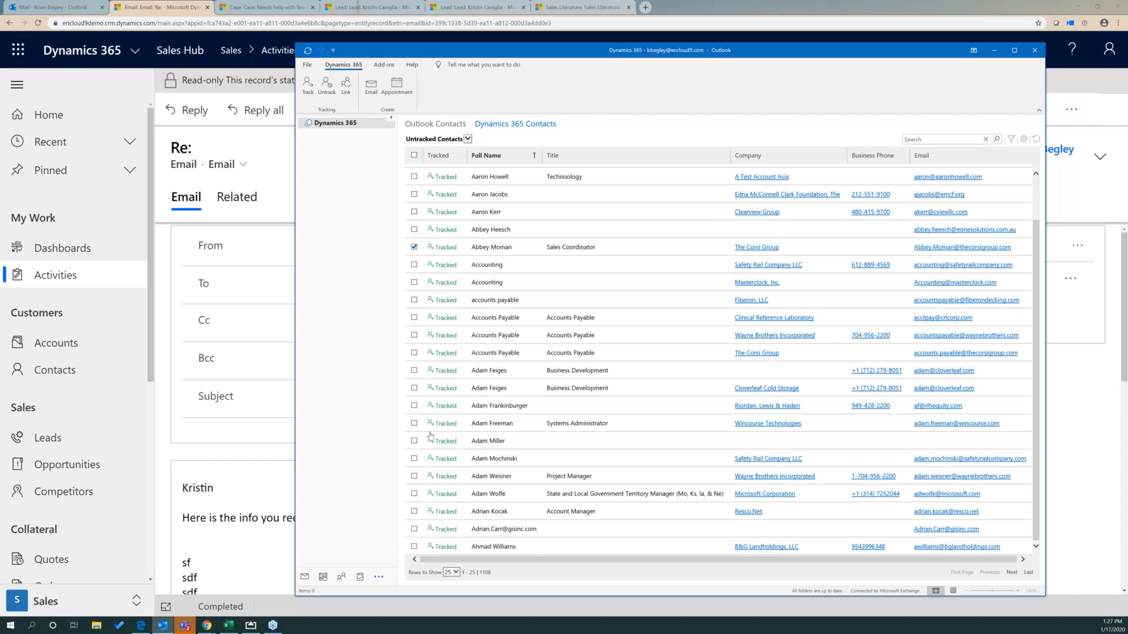
- Add both Business Development contacts and The Corsi Group's Accounts Payable contact to the selection, and reposition the Outlook window
left_click(412, 394)
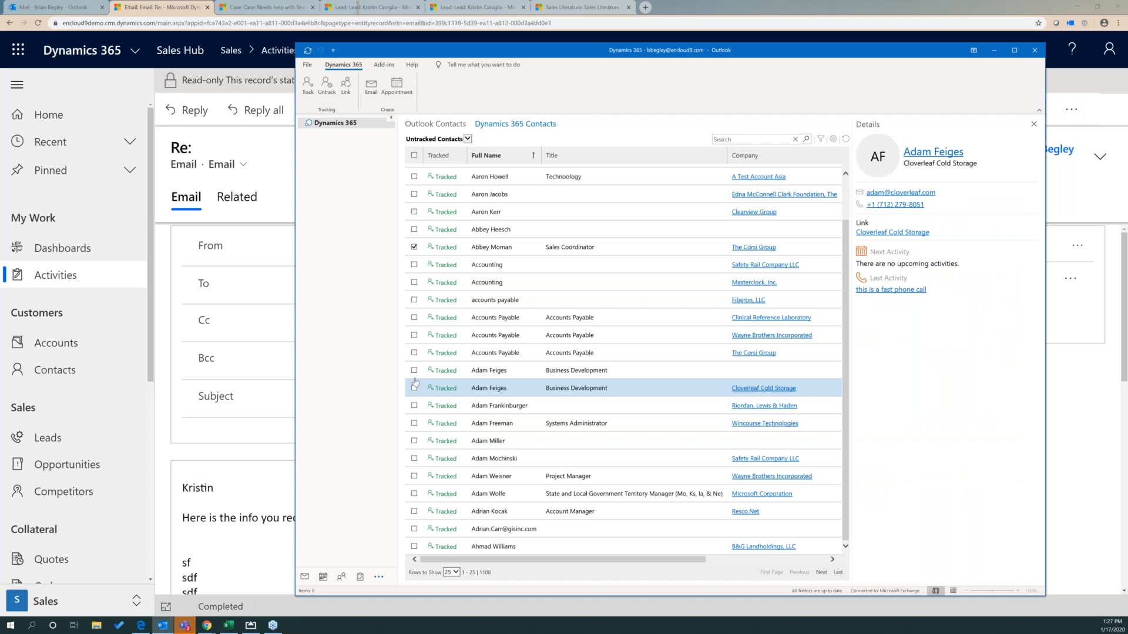
left_click(414, 388)
left_click(414, 371)
left_click(414, 352)
left_click_drag(417, 52, 462, 56)
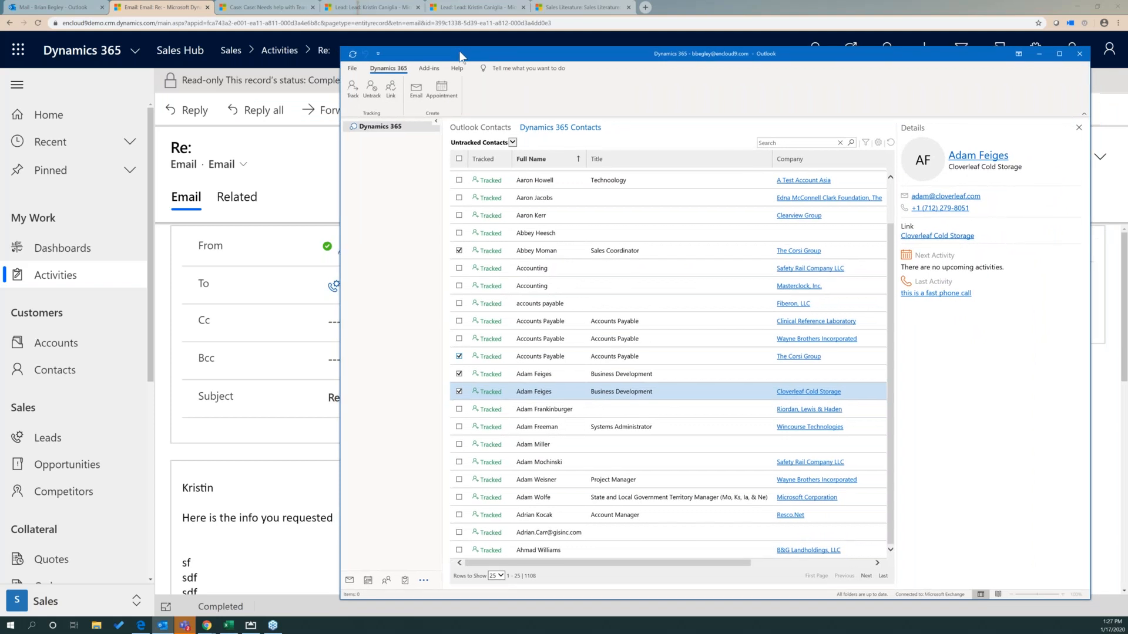